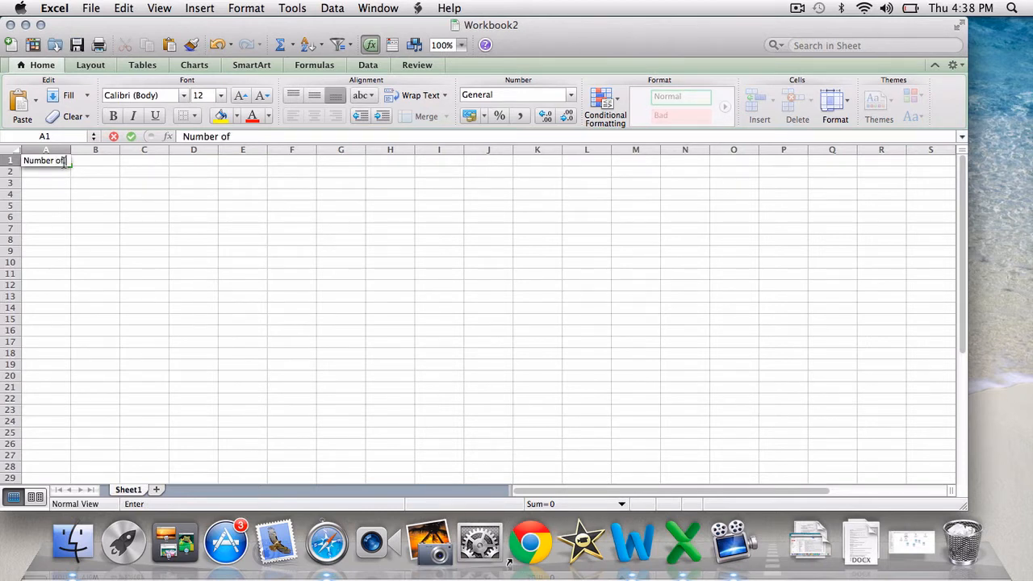
Complete the label "Number of students" in cell A1 and widen column A to fit it
text(str)
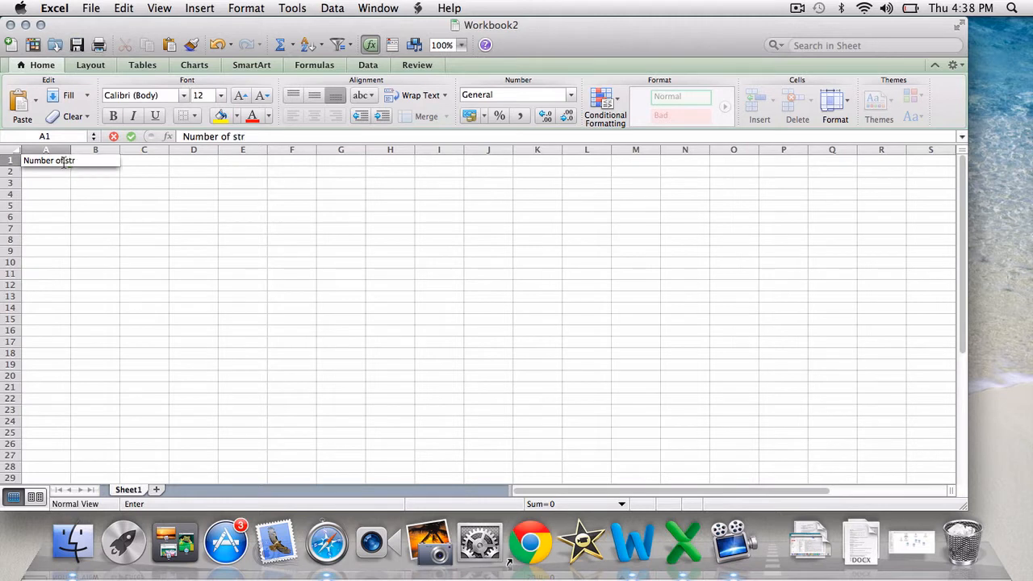
key(BackSpace)
key(BackSpace)
text(udent)
click(135, 202)
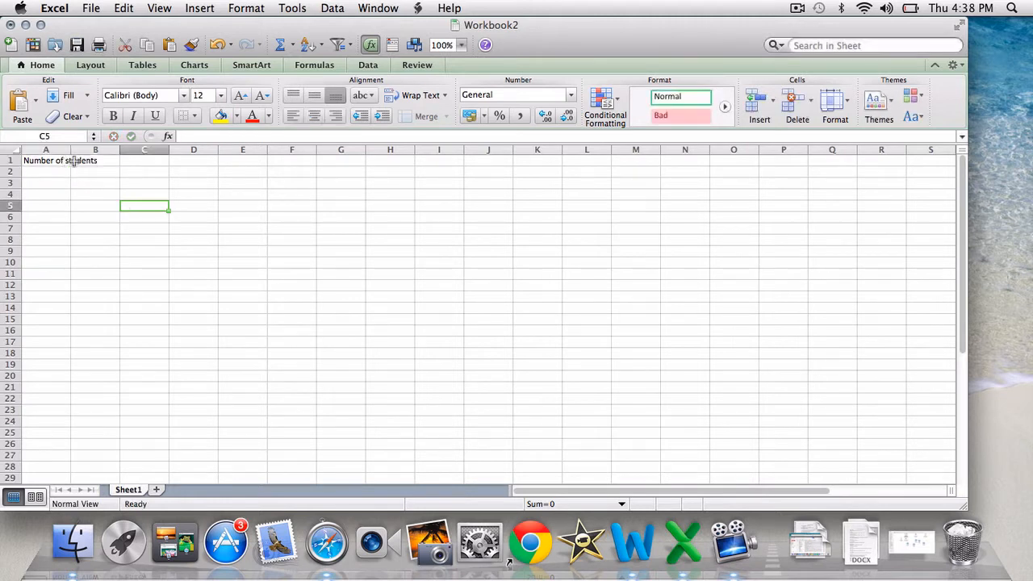
drag(71, 152, 101, 152)
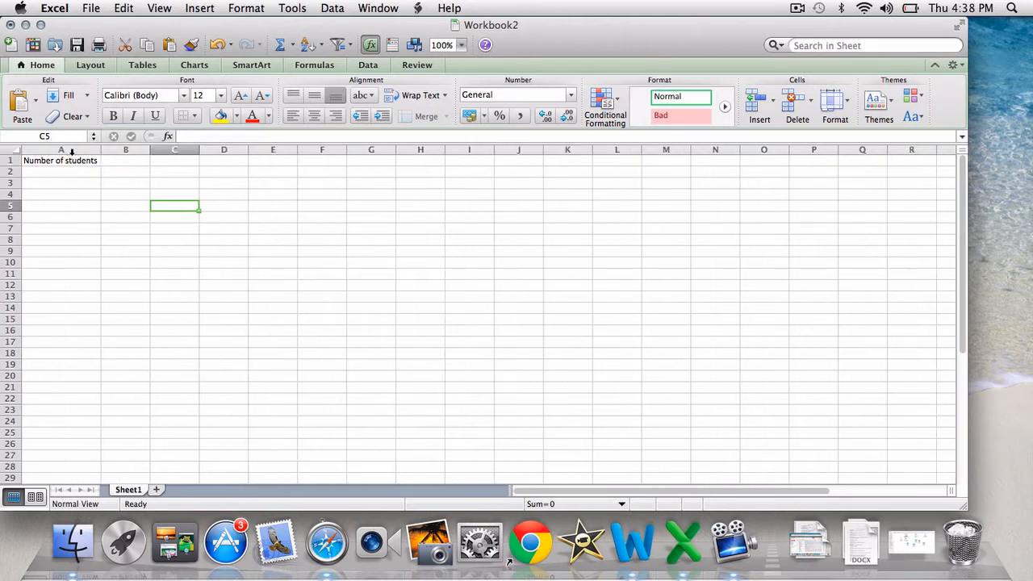
Enter 1 in cell B1 and 2 in cell C1 to start a number series
click(115, 159)
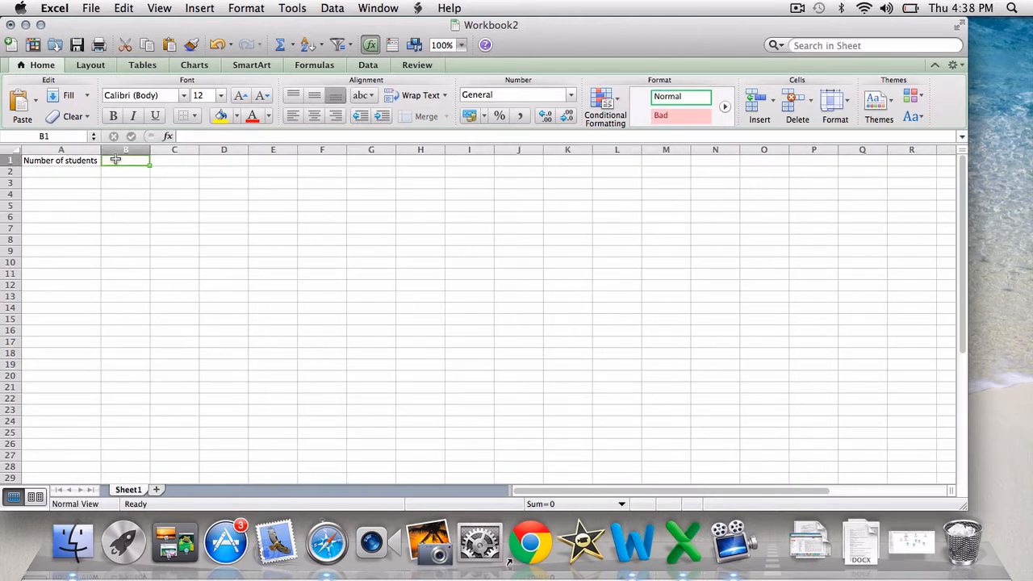
text(1)
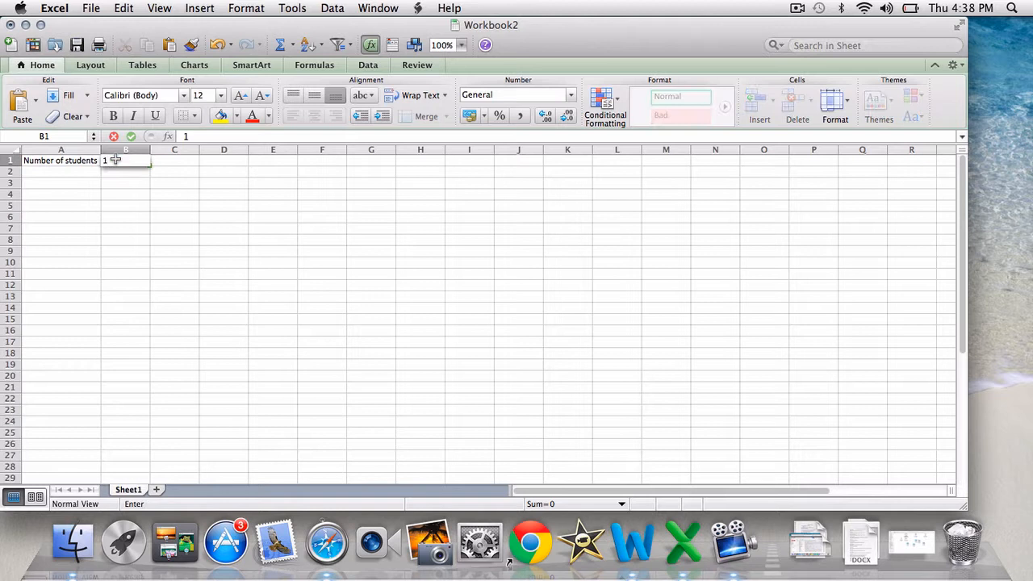
right_click(164, 167)
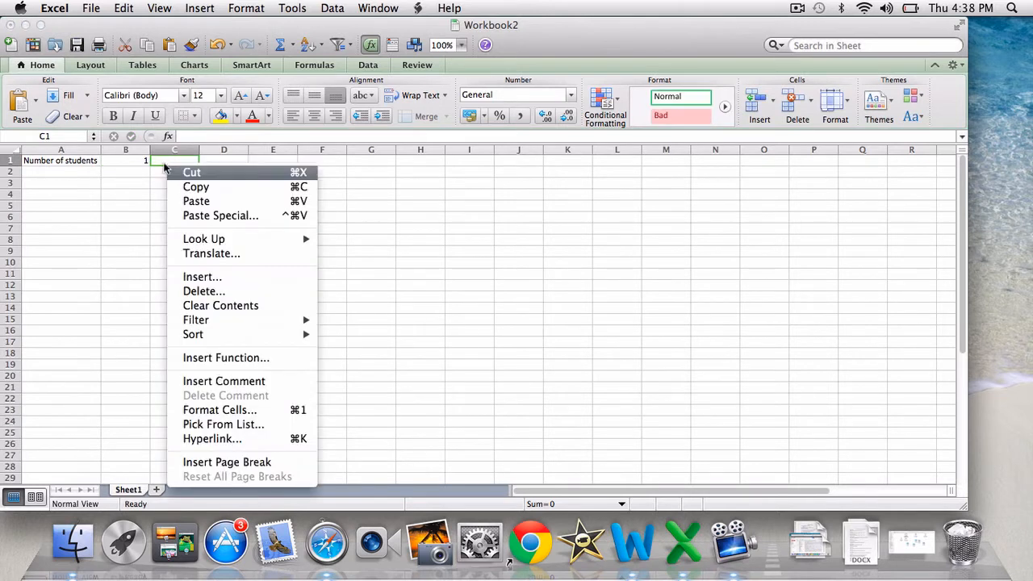
click(162, 161)
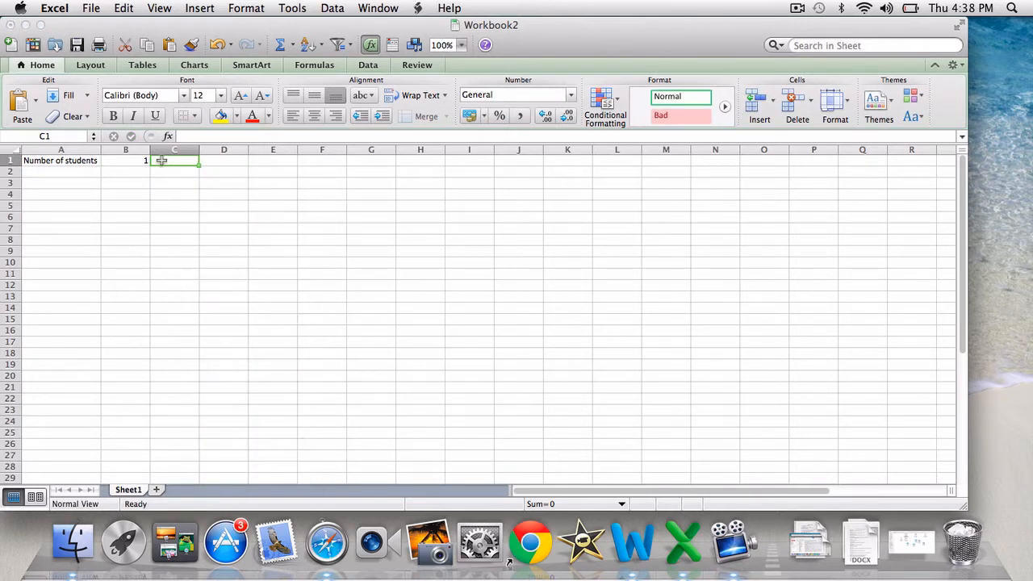
text(2)
click(203, 196)
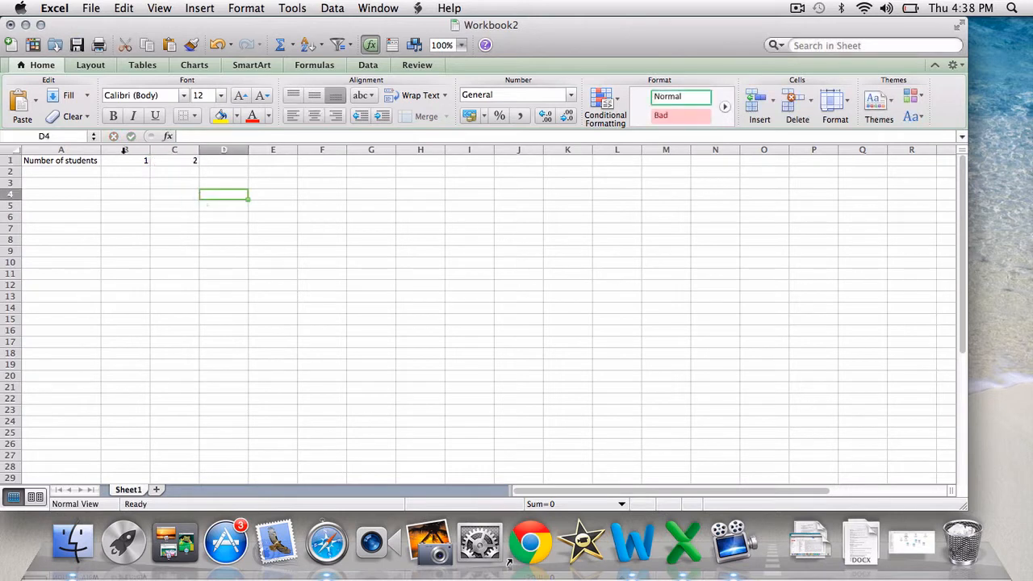
Extend the series from B1:C1 across row 1 to cell I1, so it runs up to 8
click(133, 161)
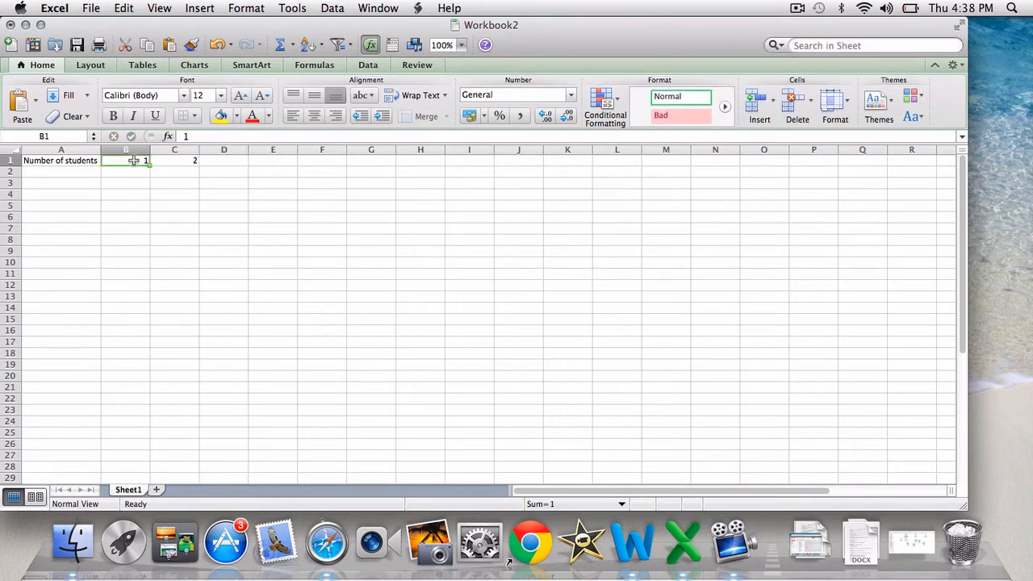
drag(133, 161, 165, 166)
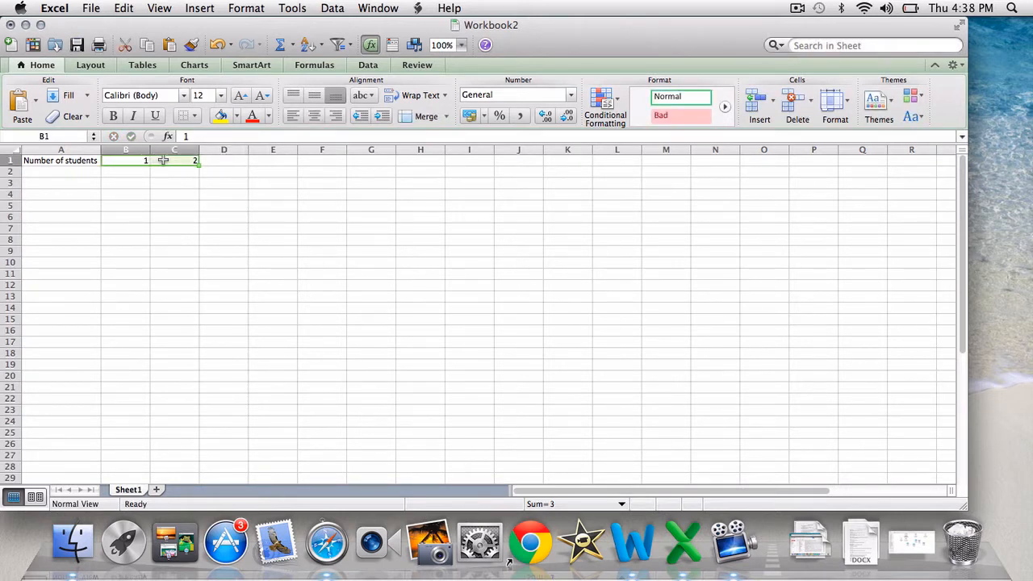
click(164, 173)
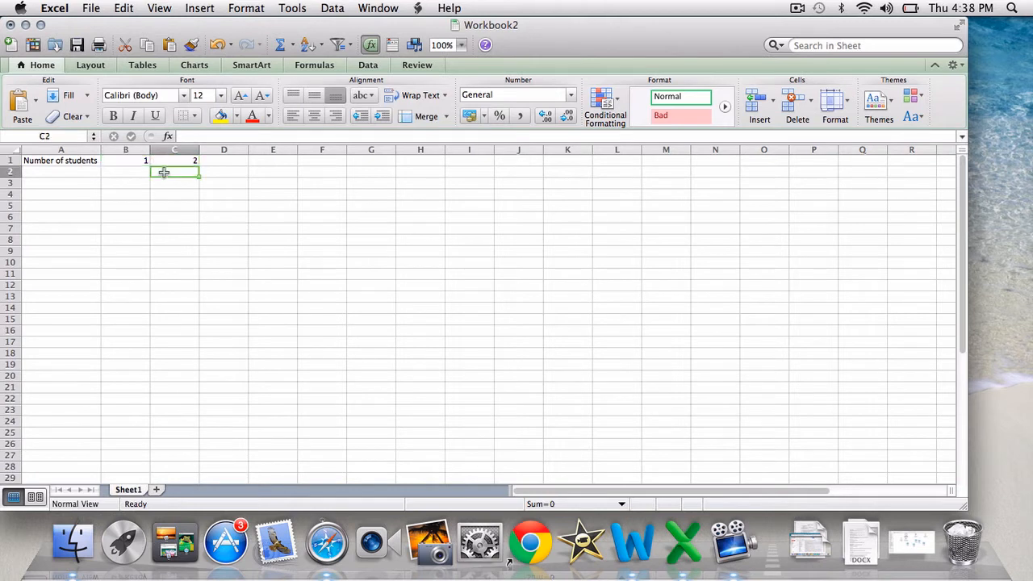
click(136, 163)
drag(136, 161, 189, 161)
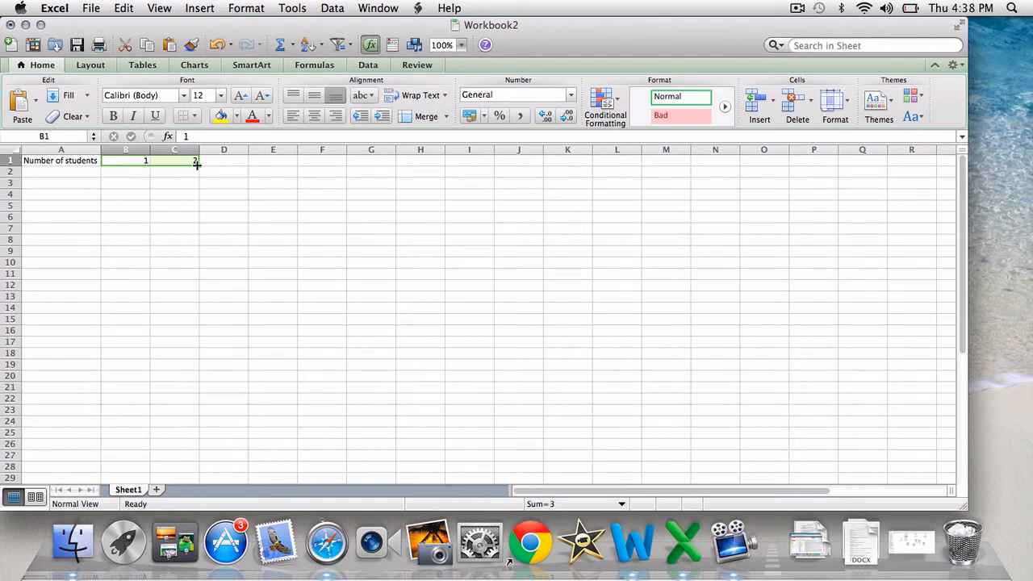
drag(197, 164, 474, 159)
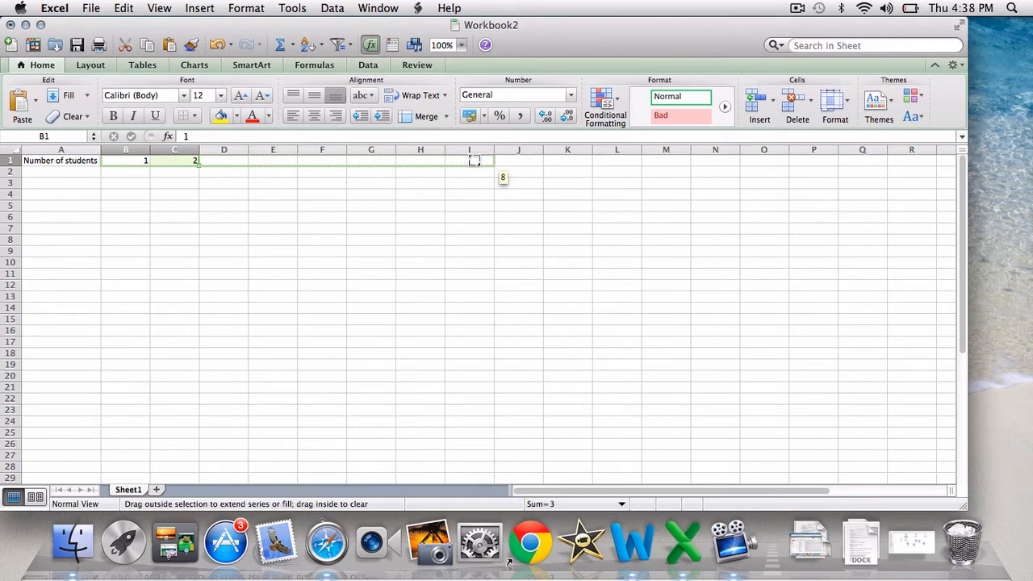
drag(475, 159, 475, 160)
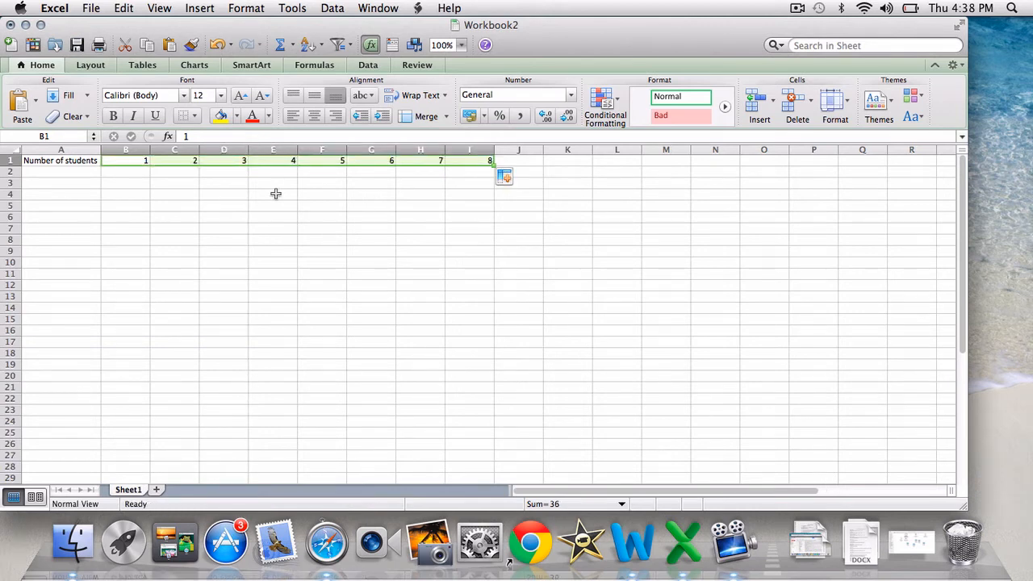
Make the number in cell B1 bold and increase its font size to 20
click(160, 193)
click(133, 164)
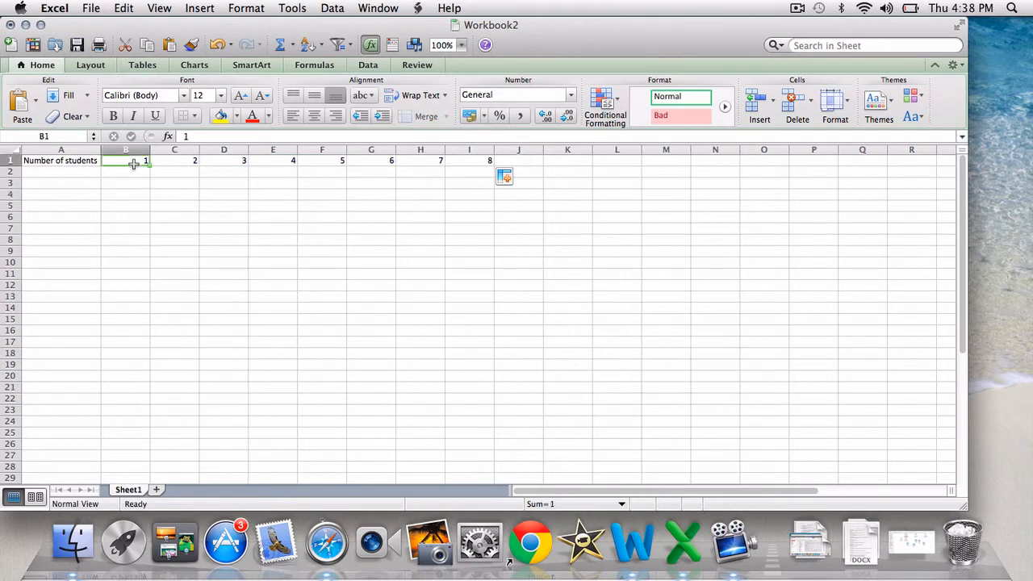
click(113, 120)
click(247, 98)
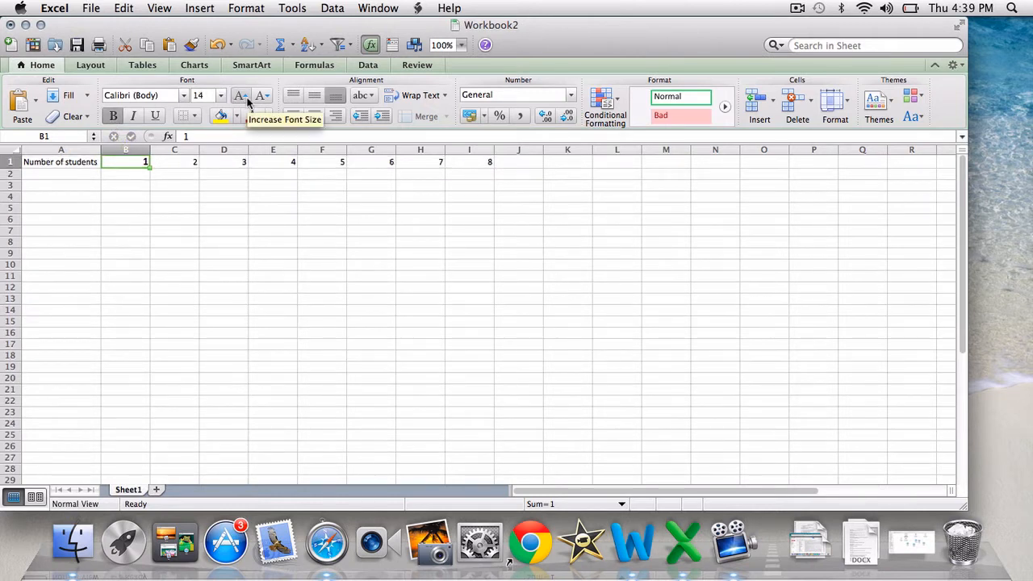
click(247, 99)
click(247, 99)
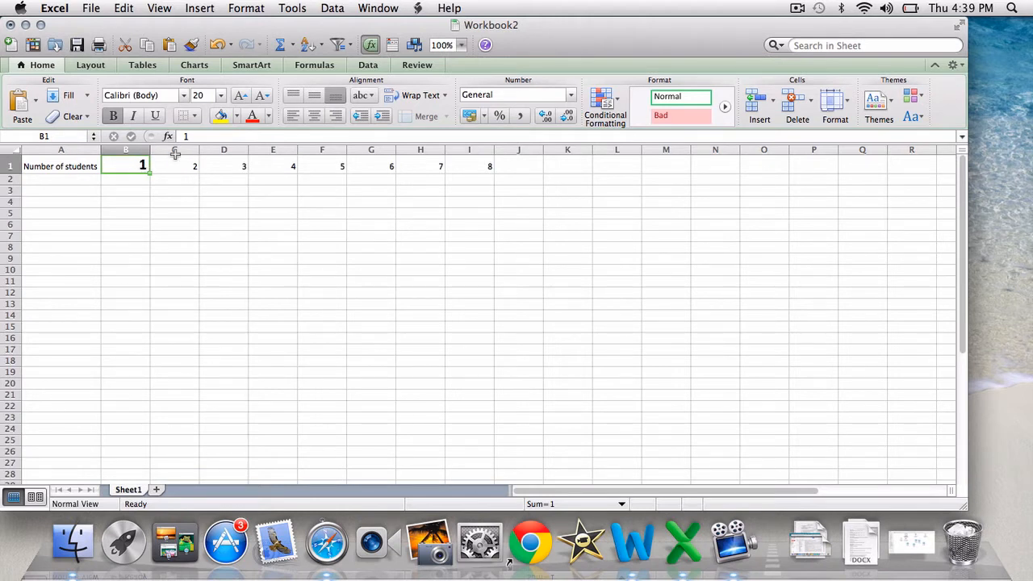
Copy the formatting of cell B1 to the whole number series through I1 and center those cells horizontally
click(192, 48)
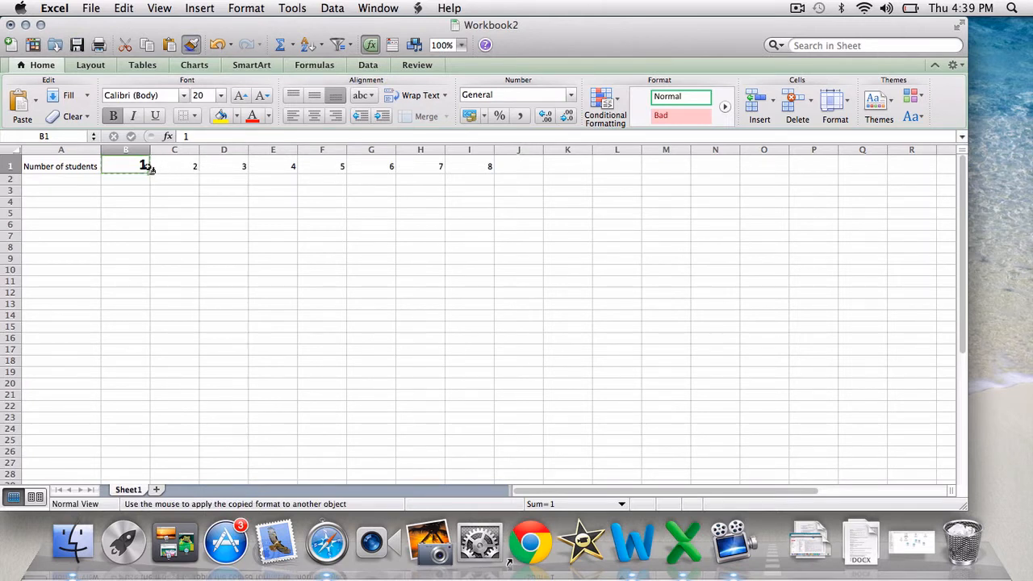
drag(143, 166, 477, 165)
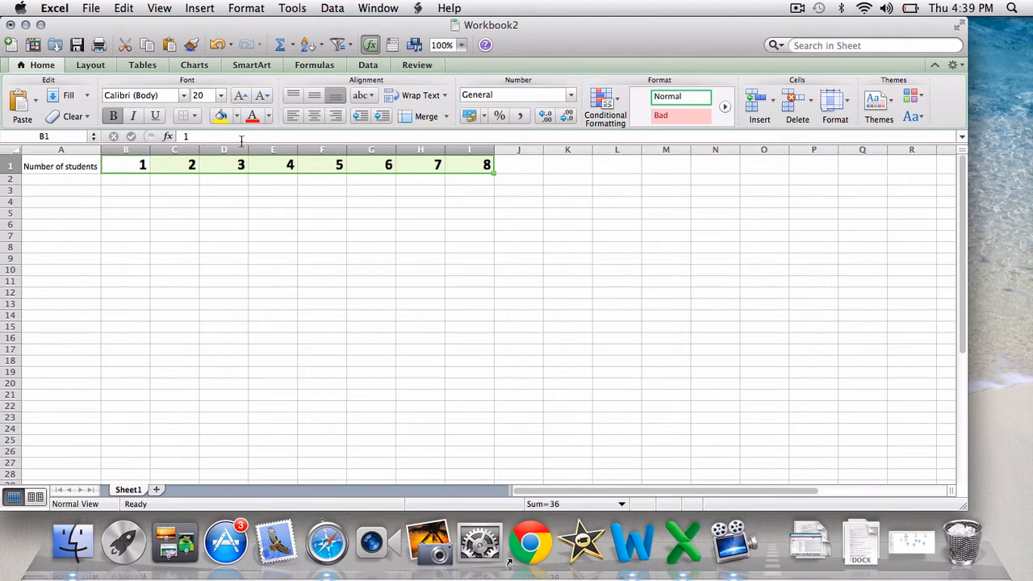
click(312, 117)
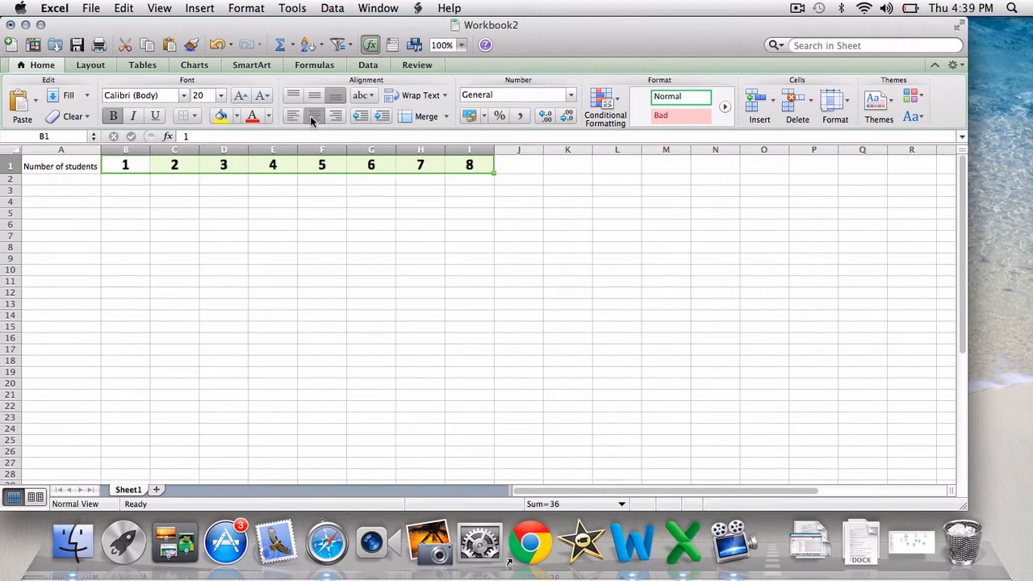
click(207, 178)
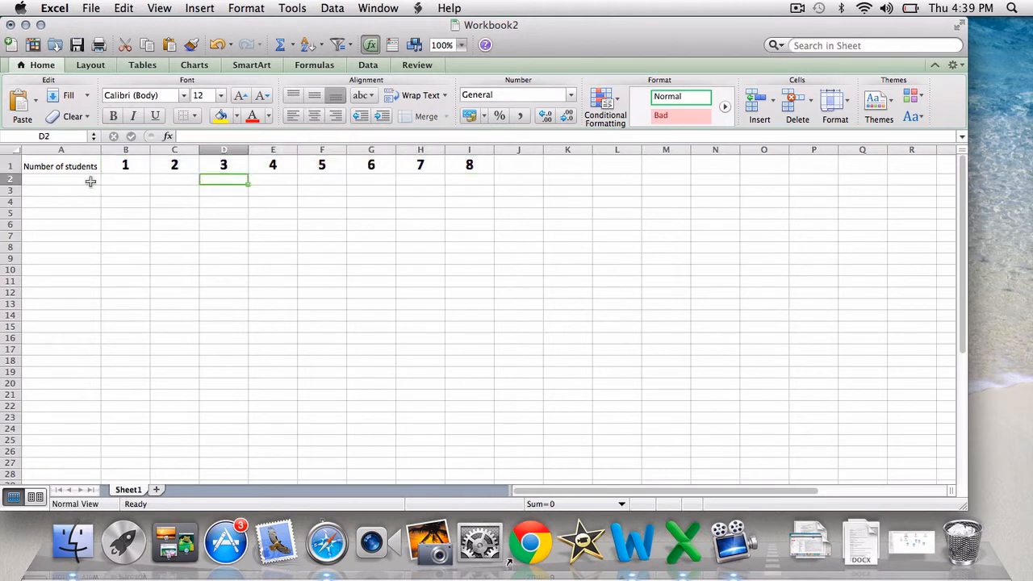
Enter the label "Number of students" in cell A2 and clear the same label from cell A1
click(53, 182)
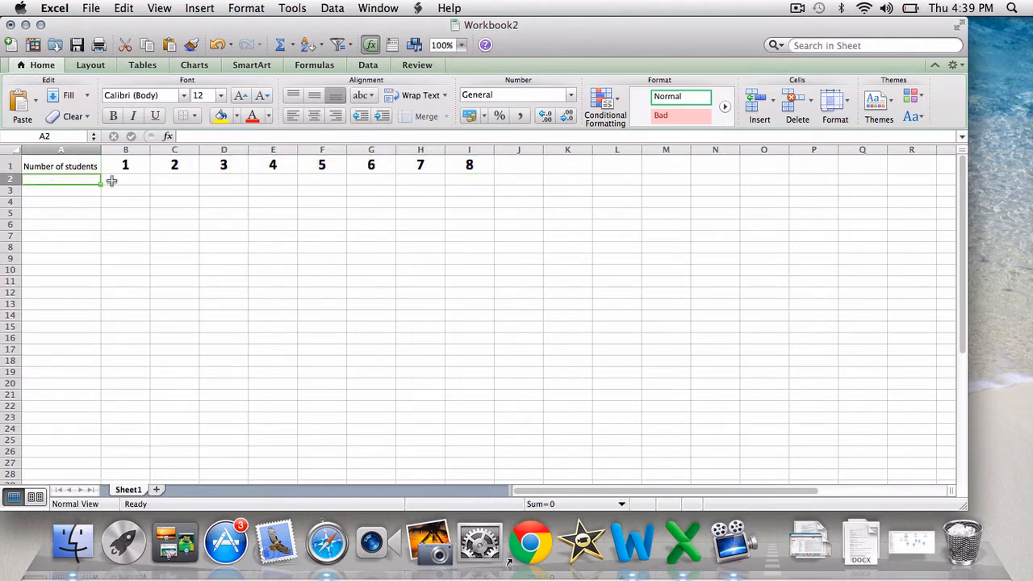
click(90, 167)
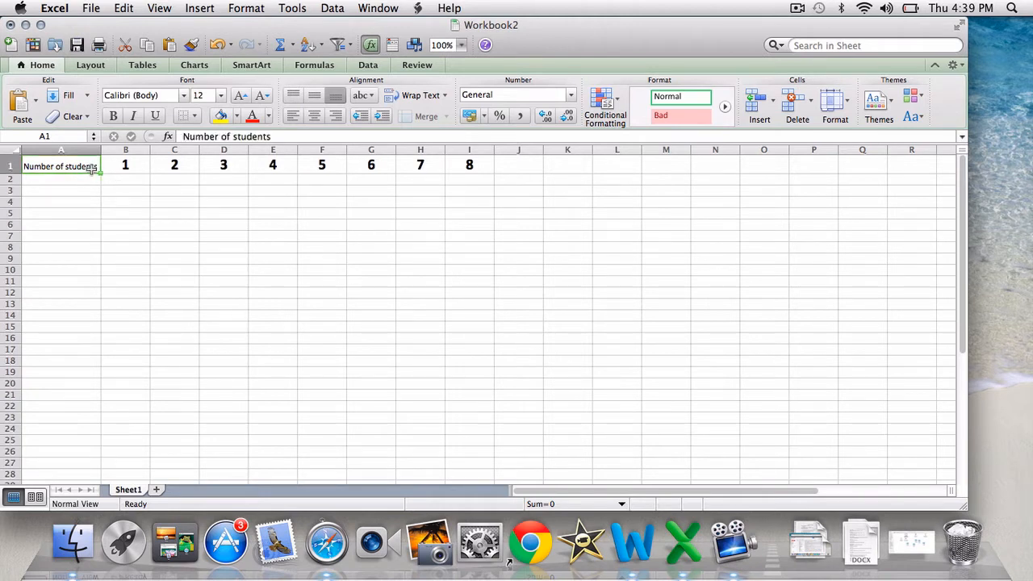
click(86, 179)
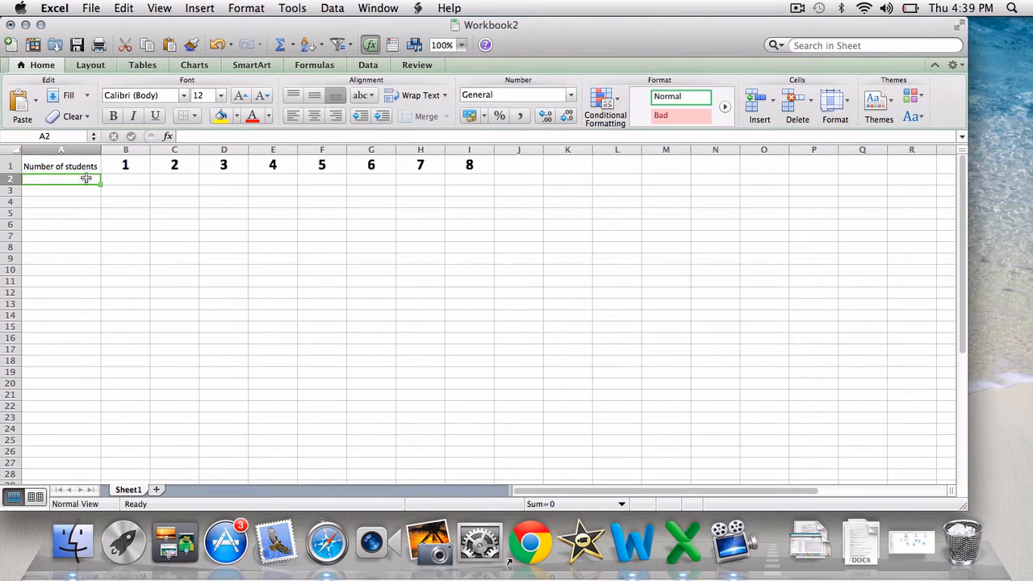
text(Number)
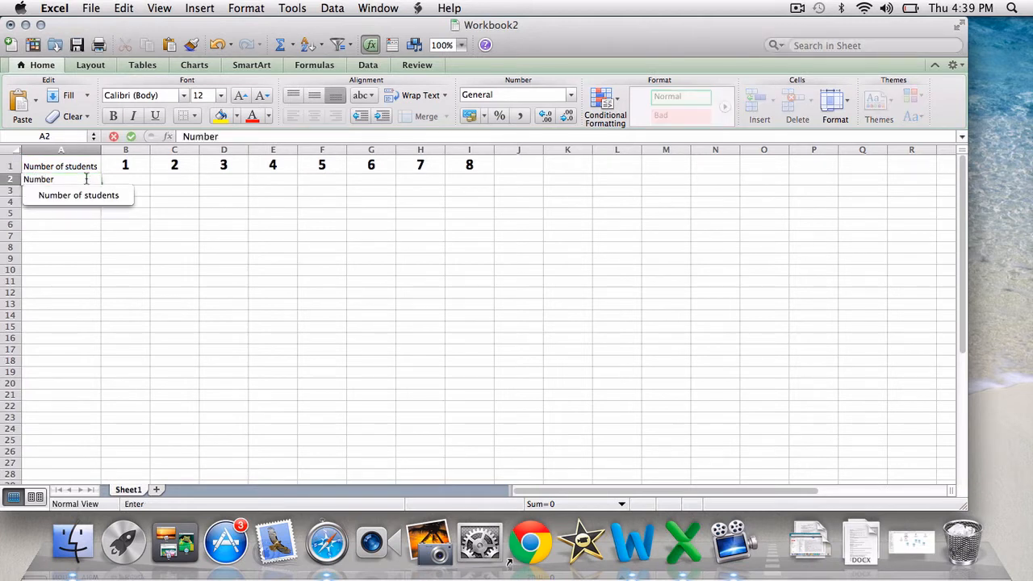
text( of student)
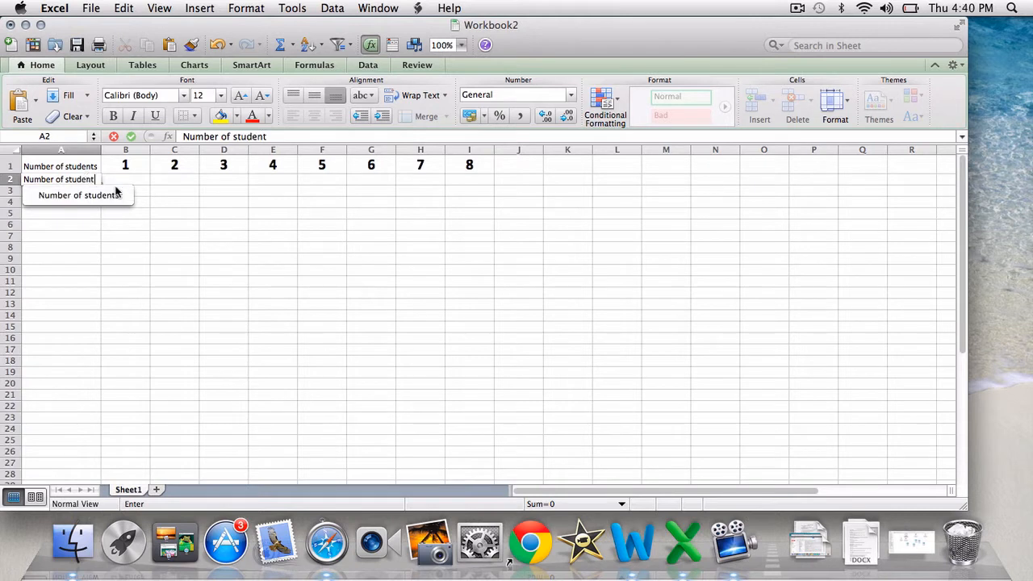
click(115, 194)
click(115, 192)
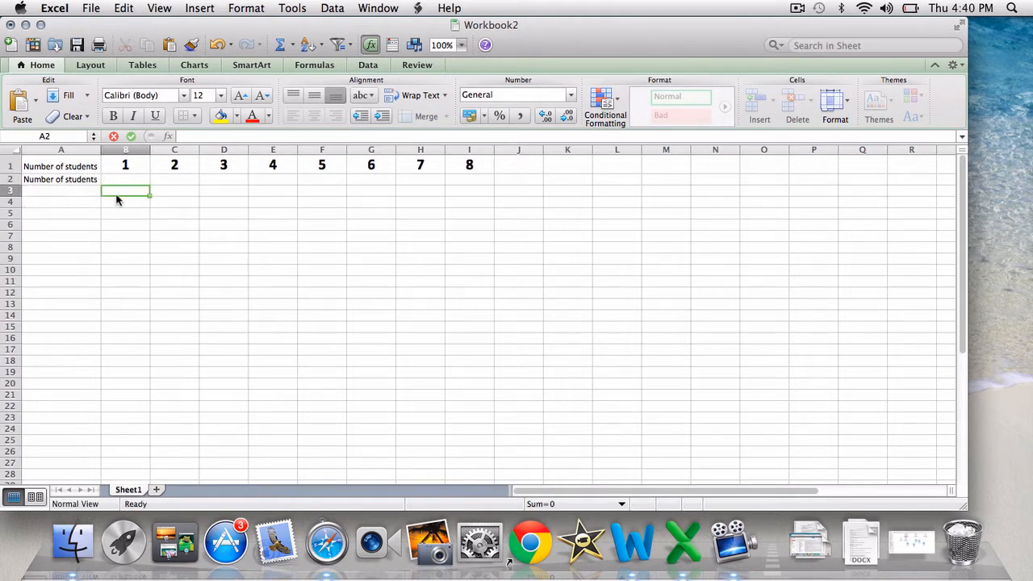
click(81, 167)
key(BackSpace)
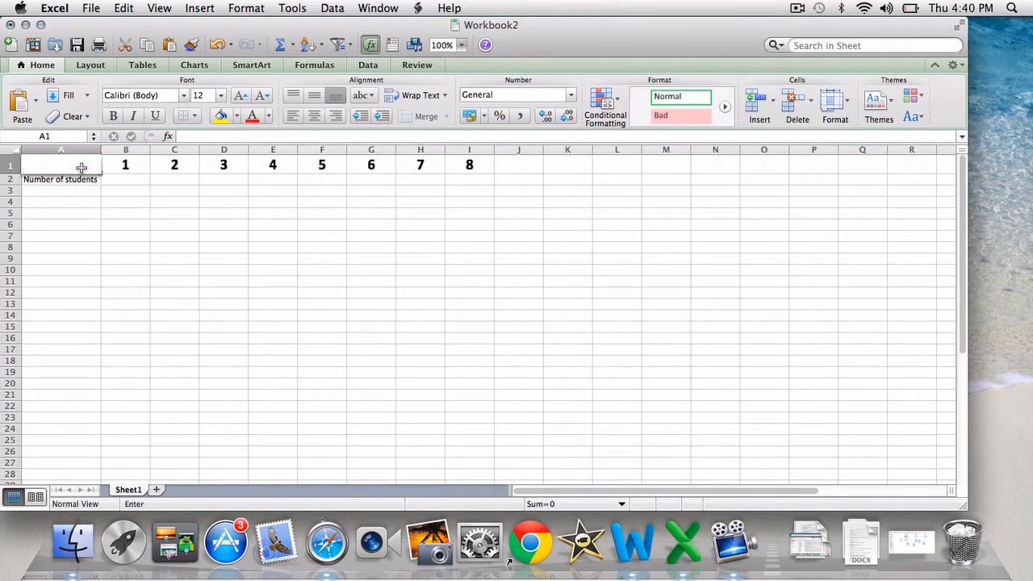
click(128, 179)
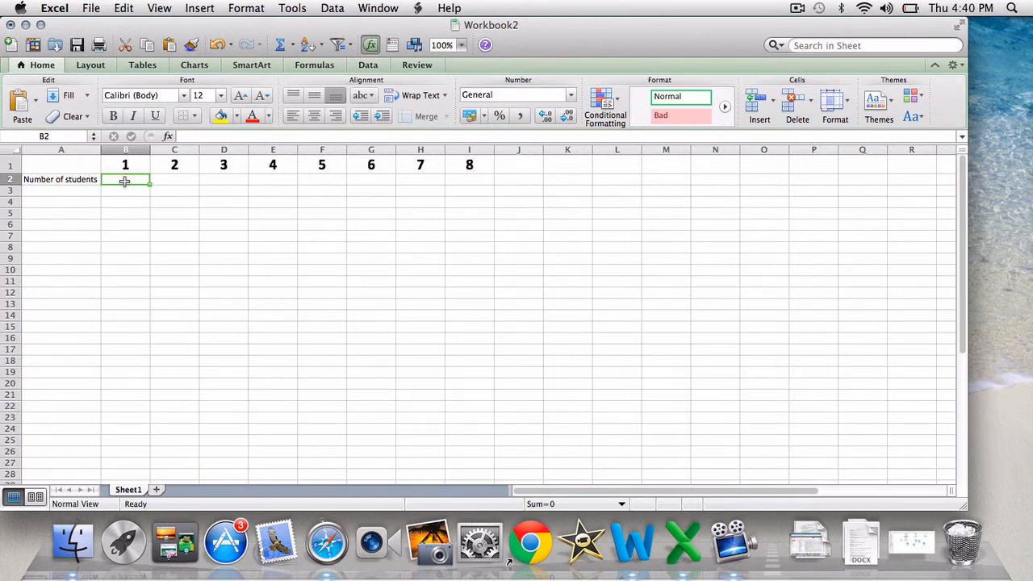
text(12)
key(Tab)
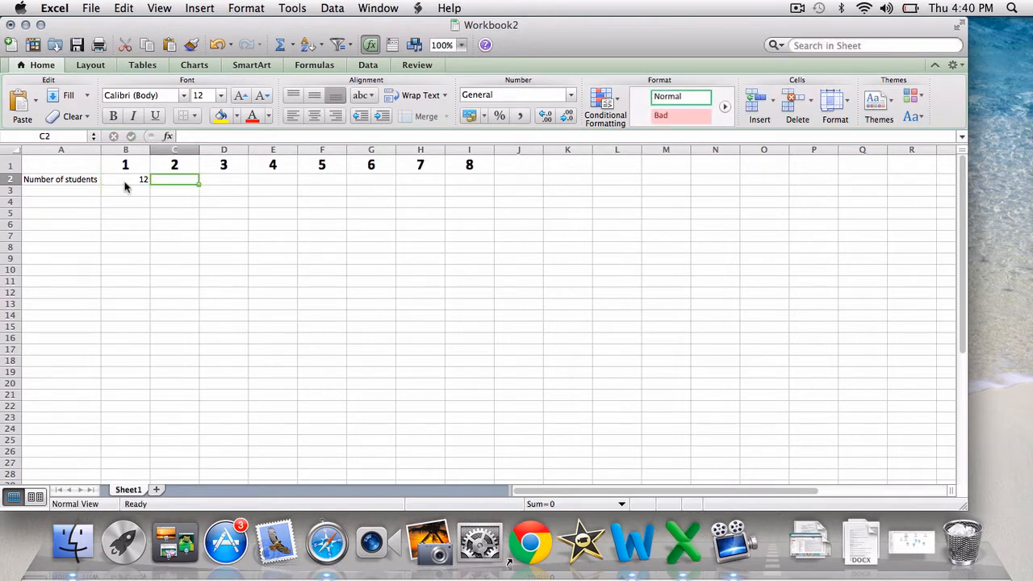
Enter the student counts 21 in cell B2 and 17 in cell C2
click(134, 177)
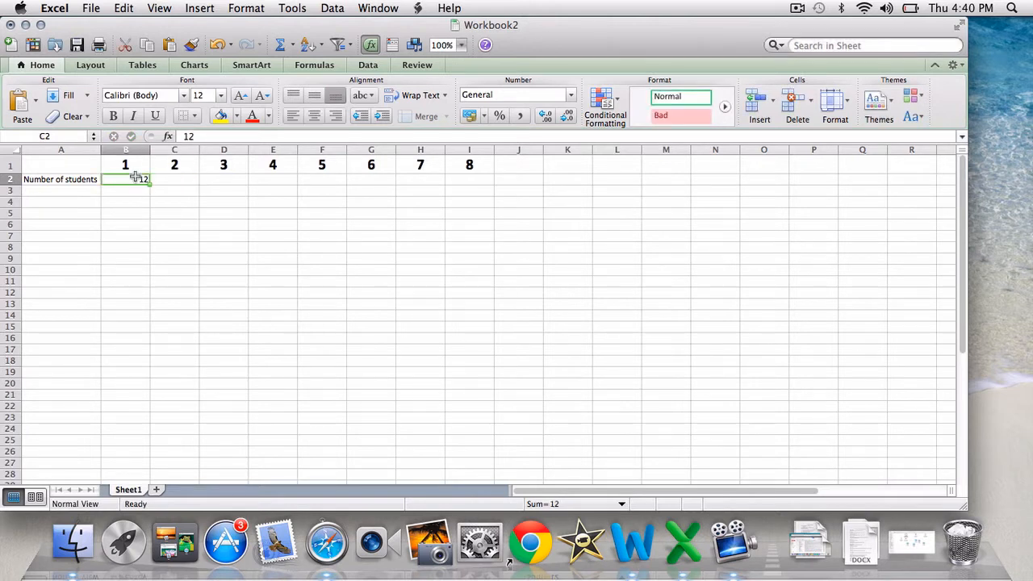
text(21)
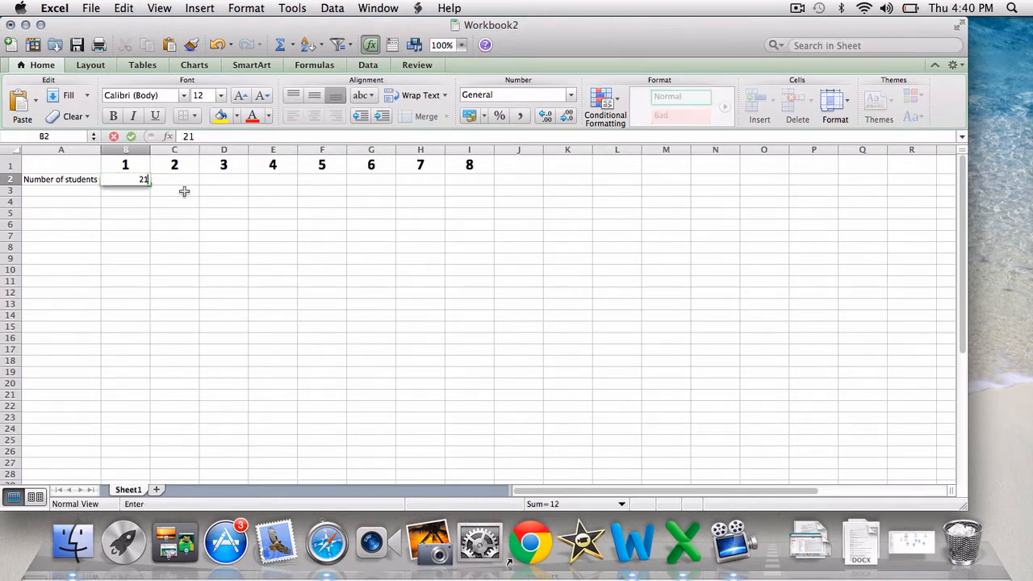
key(Tab)
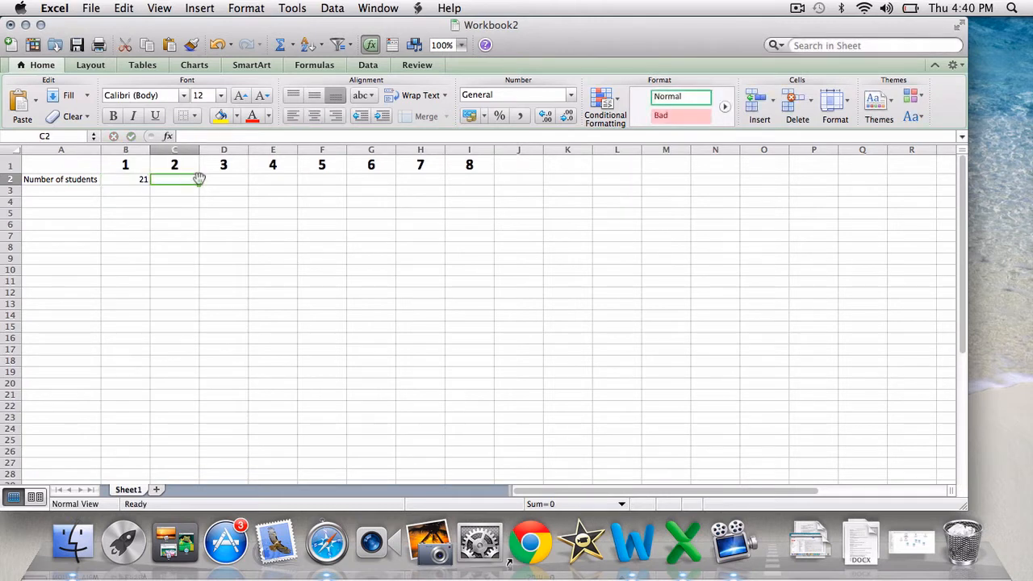
text(1)
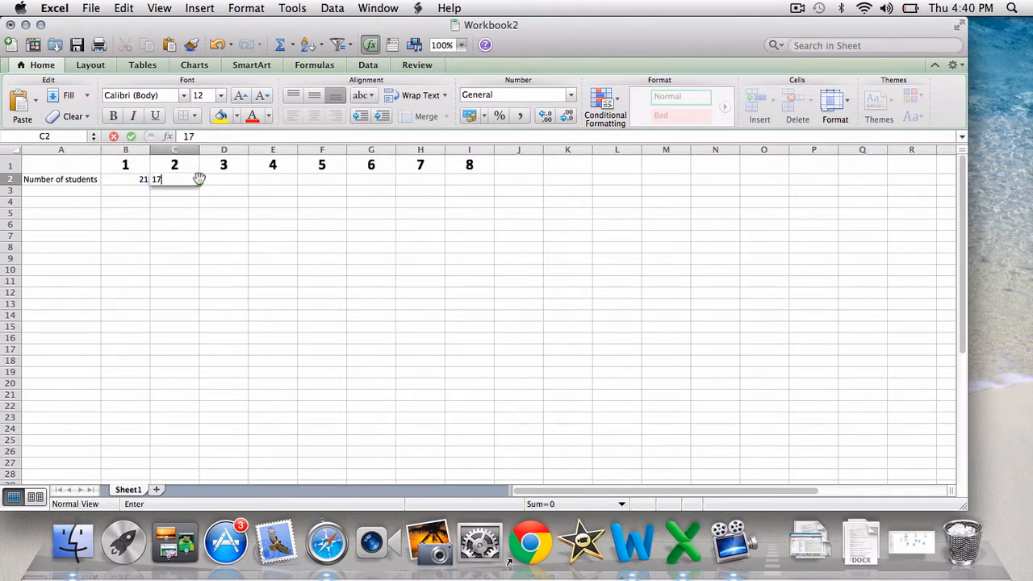
text(7)
key(Tab)
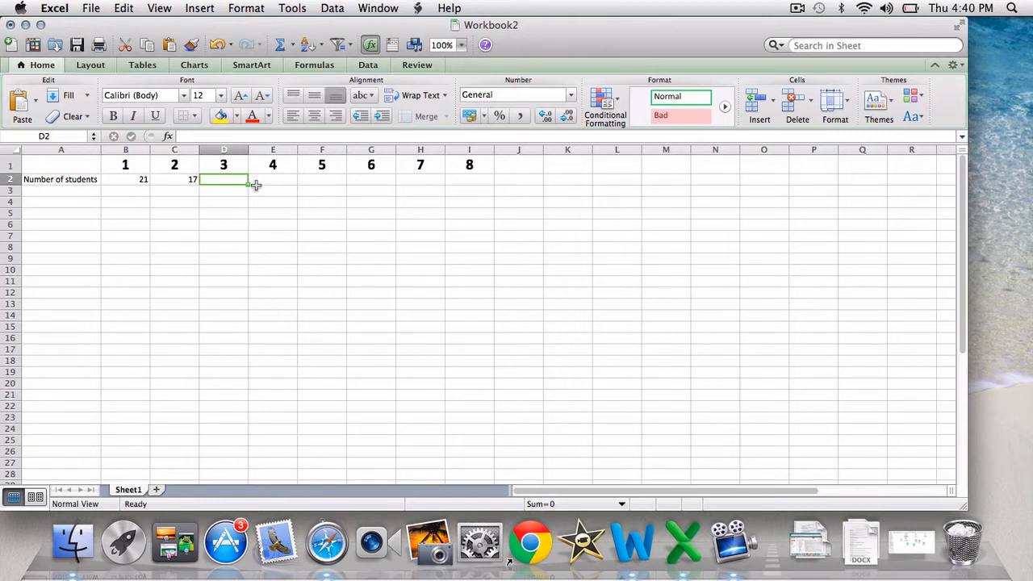
Enter the student counts 23, 25, 18, 24, 20 and 23 in cells D2 through I2
text(23)
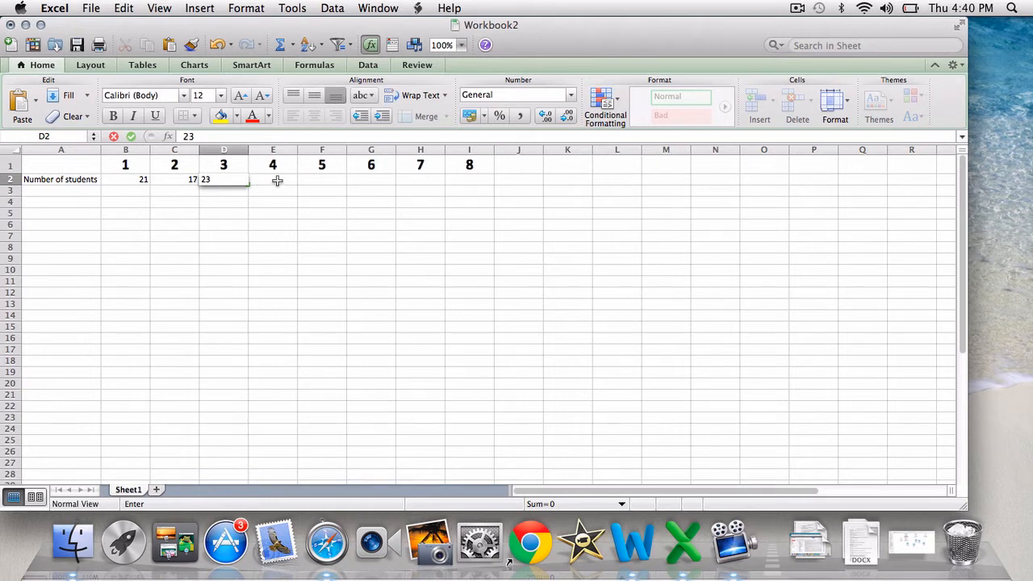
click(277, 183)
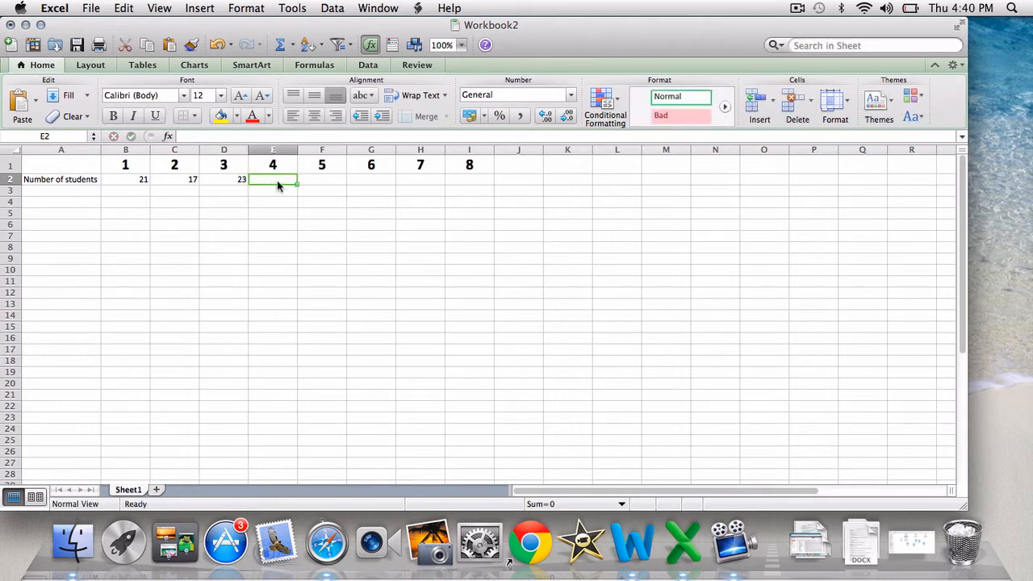
text(25)
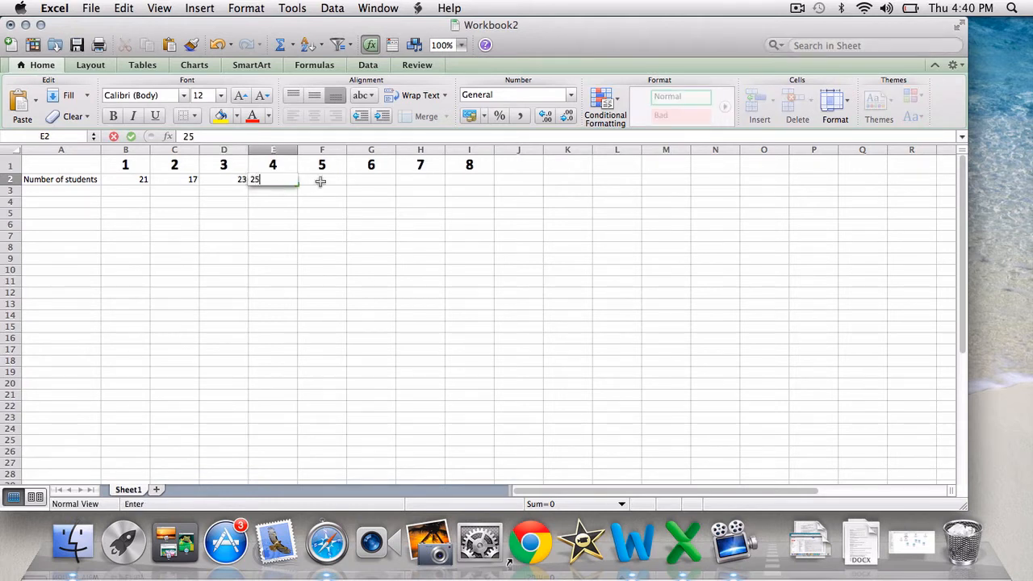
click(332, 182)
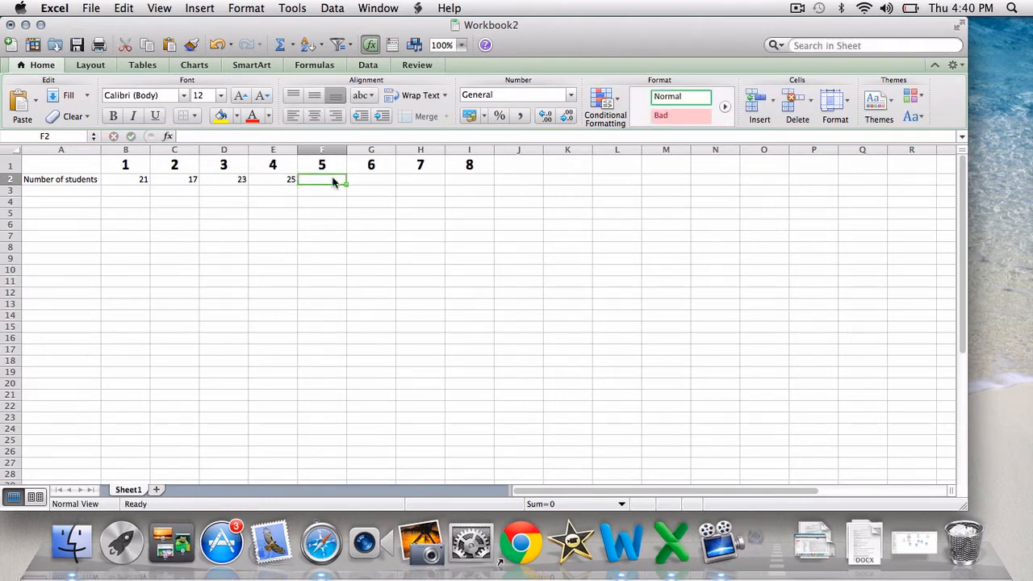
text(18)
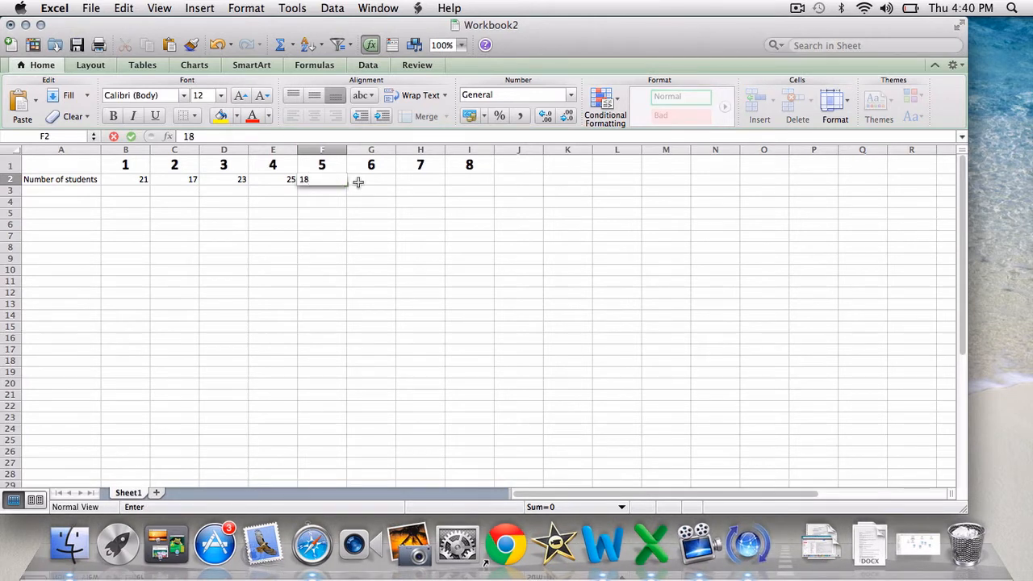
click(360, 187)
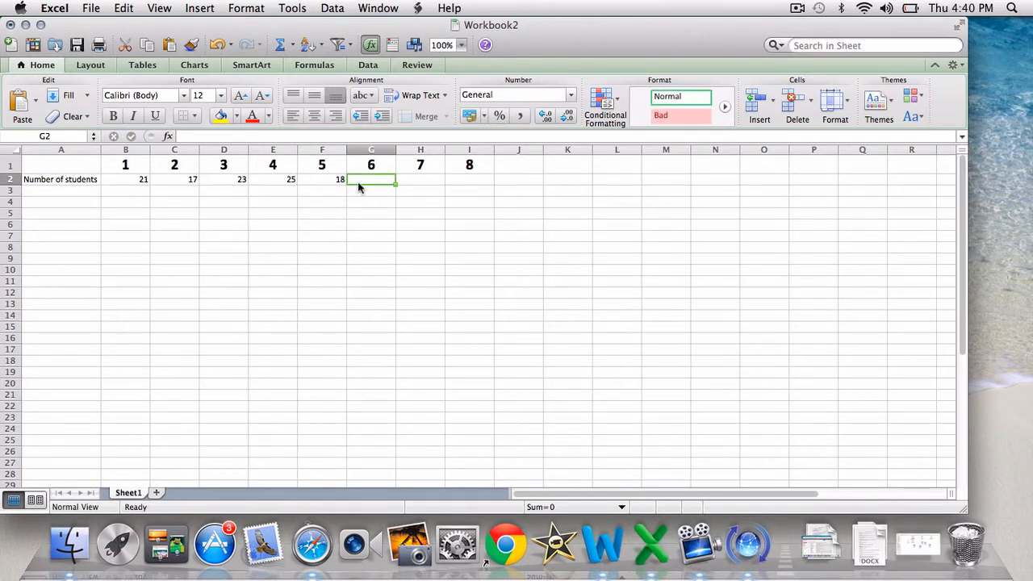
text(24)
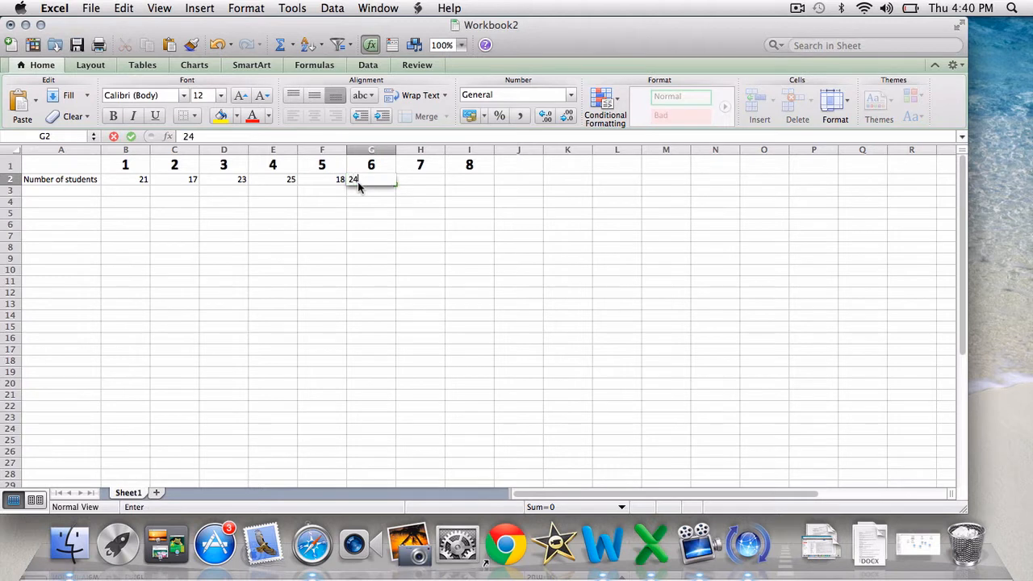
click(421, 183)
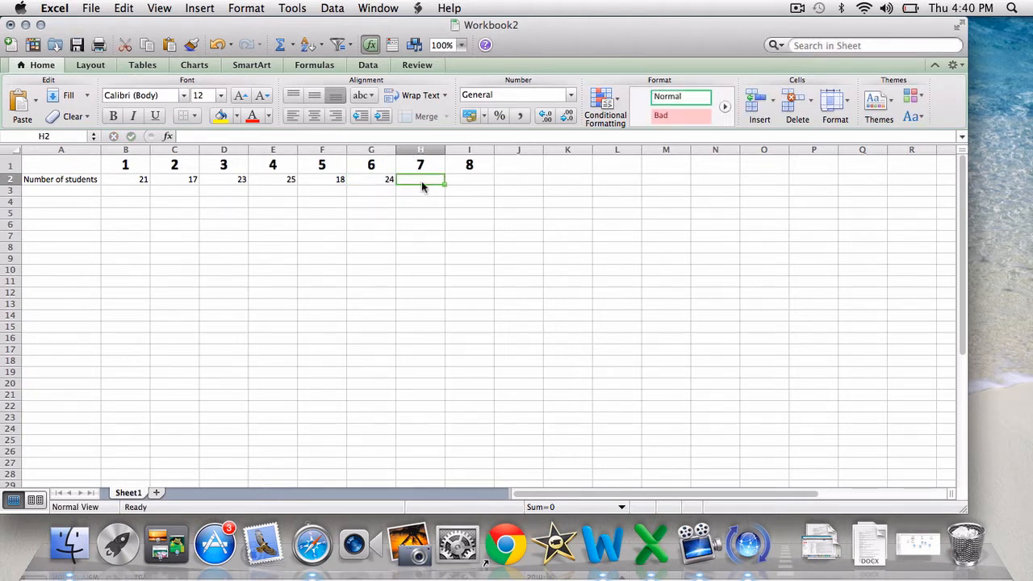
text(20)
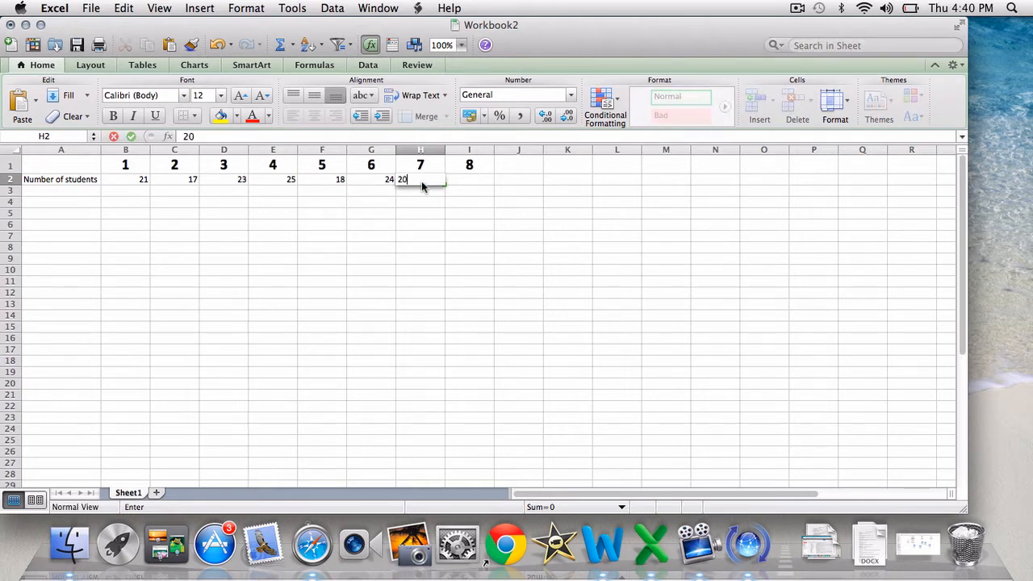
click(467, 182)
text(2)
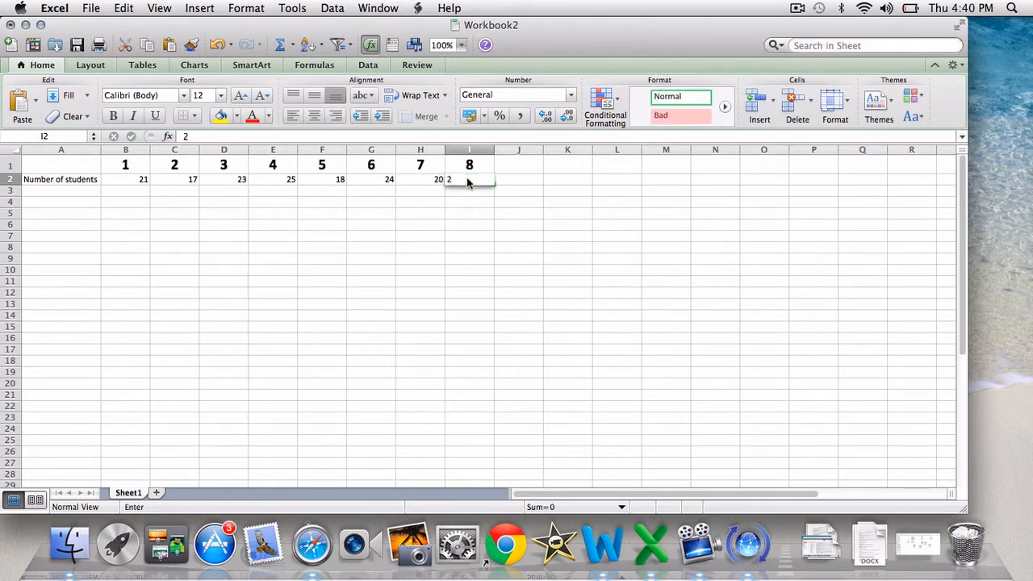
text(3)
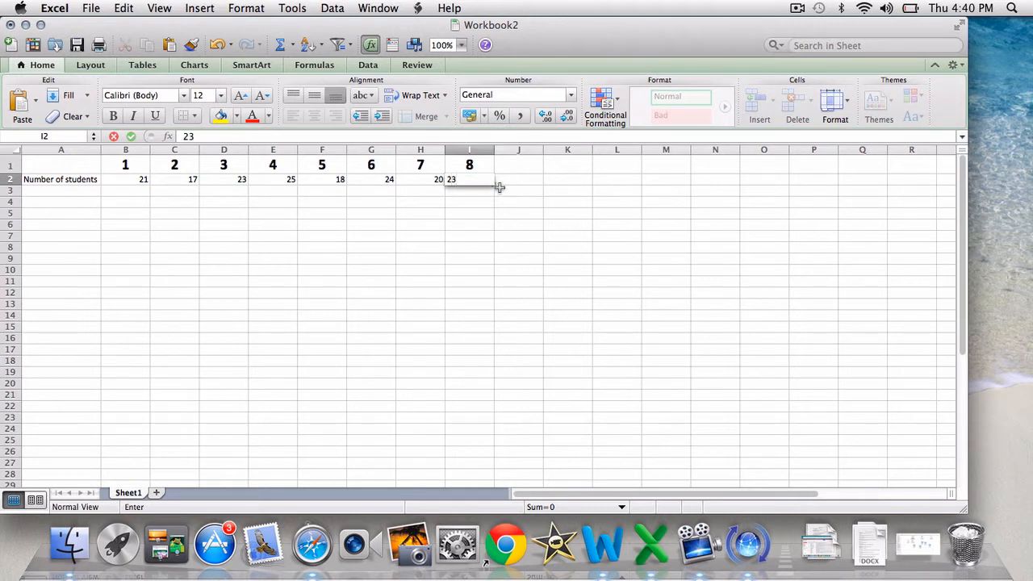
click(499, 190)
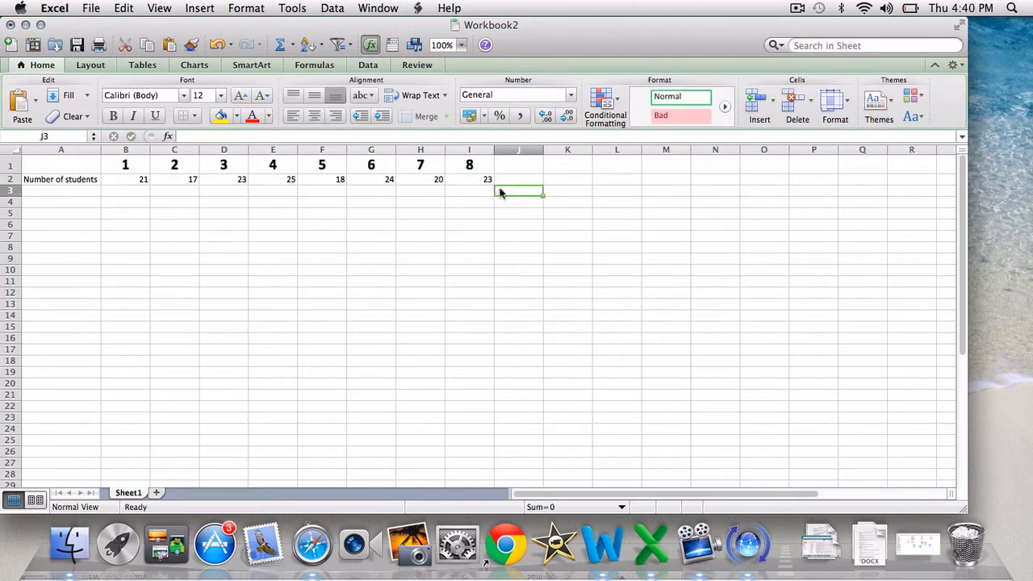
Copy the formatting of heading cell B1 to the student counts in B2 through I2
click(141, 171)
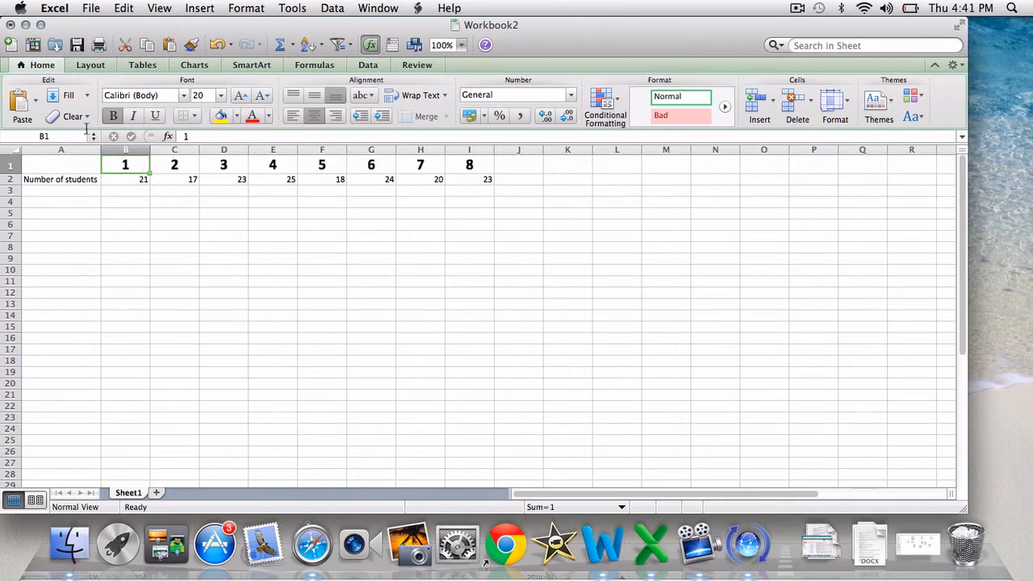
click(190, 45)
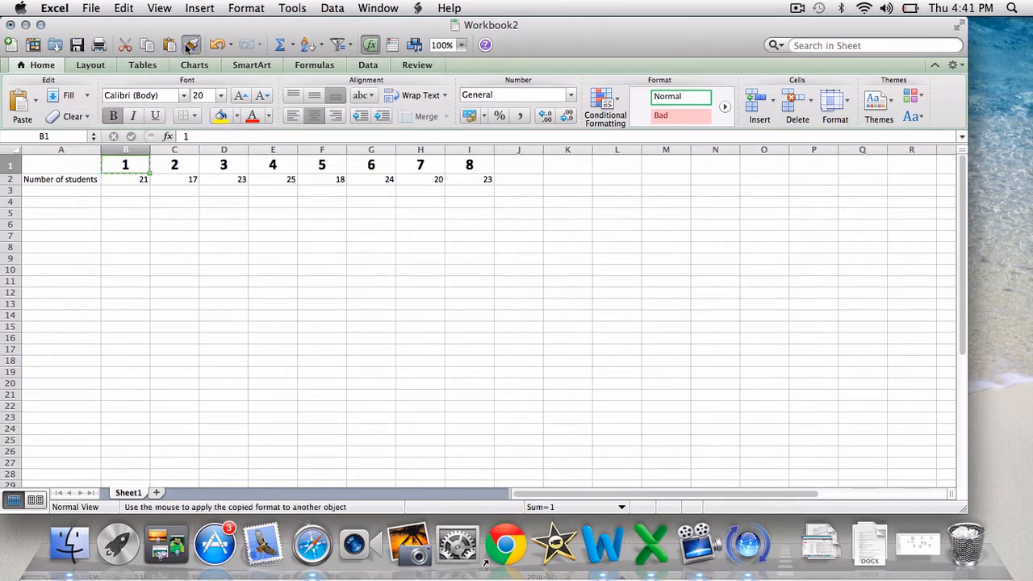
mouse_move(121, 182)
mouse_down()
mouse_move(415, 167)
mouse_move(443, 180)
mouse_move(501, 179)
mouse_move(490, 180)
mouse_up()
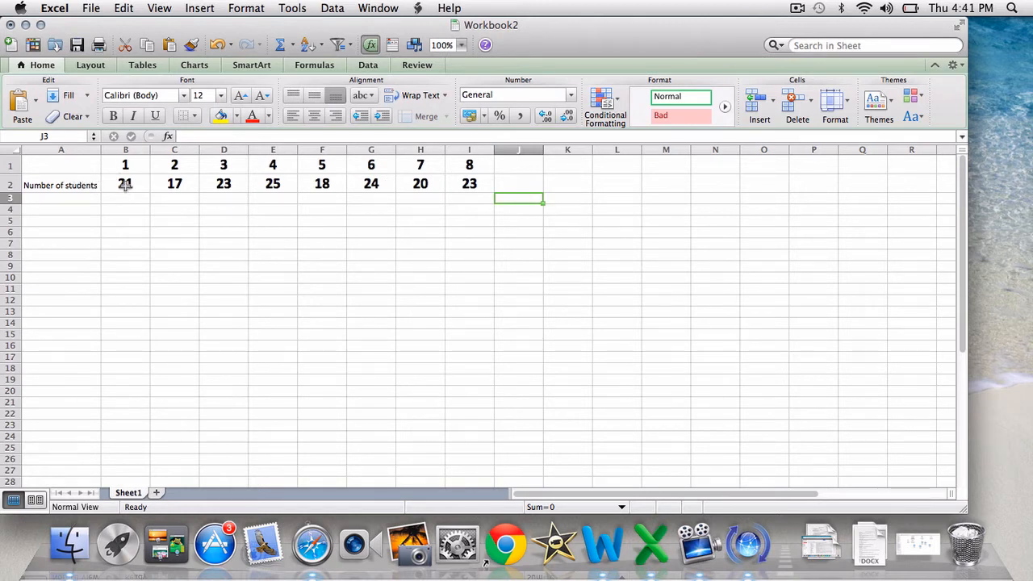
Add outline and inside borders in a medium solid line to the student counts in B2 through I2
click(129, 186)
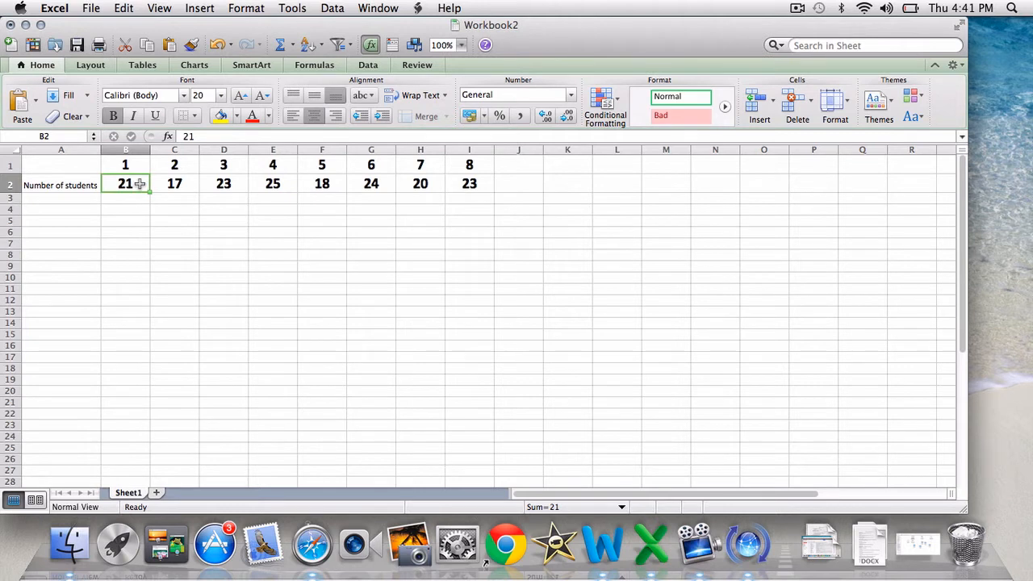
drag(140, 184, 479, 190)
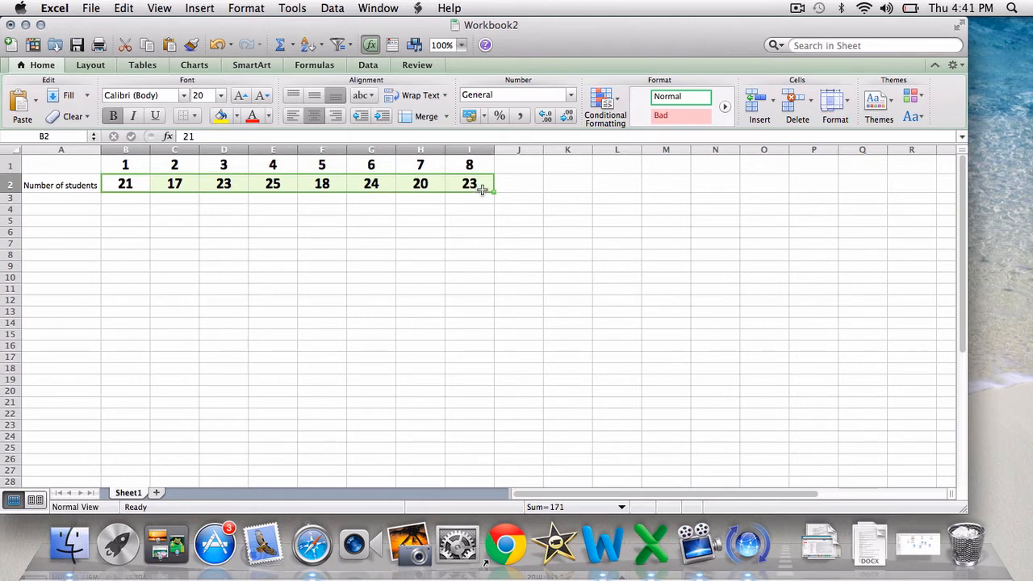
right_click(482, 188)
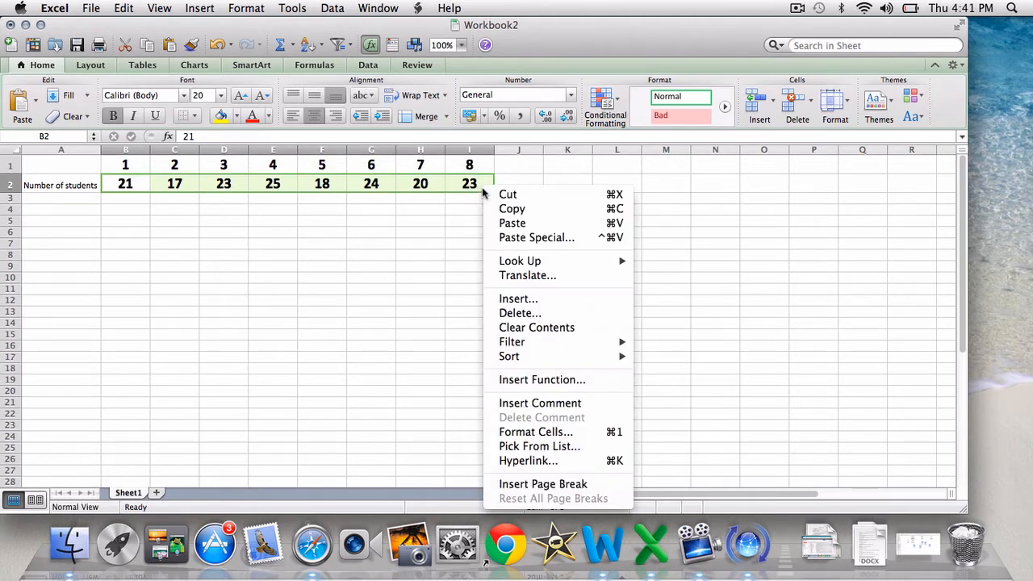
click(514, 435)
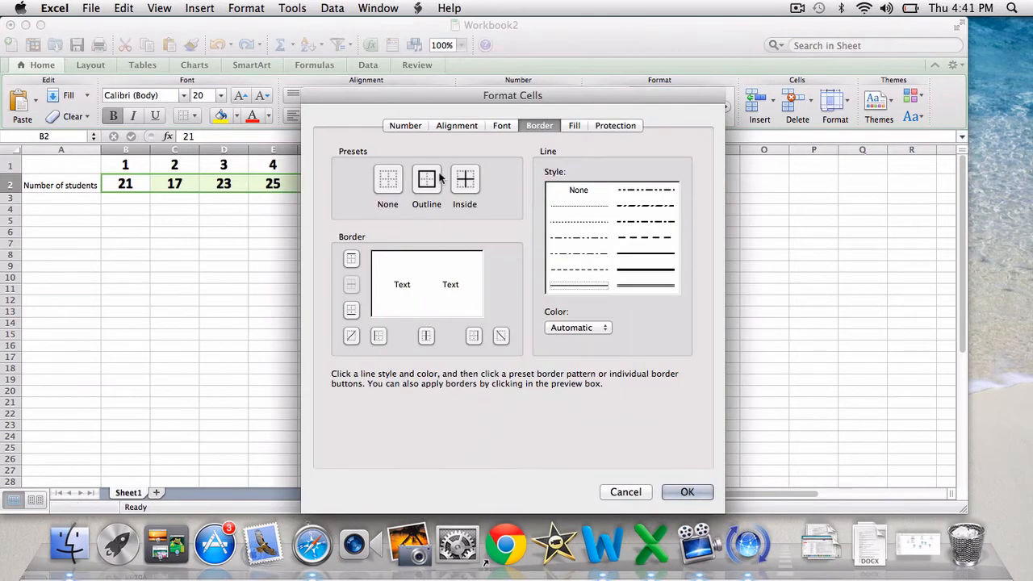
click(399, 128)
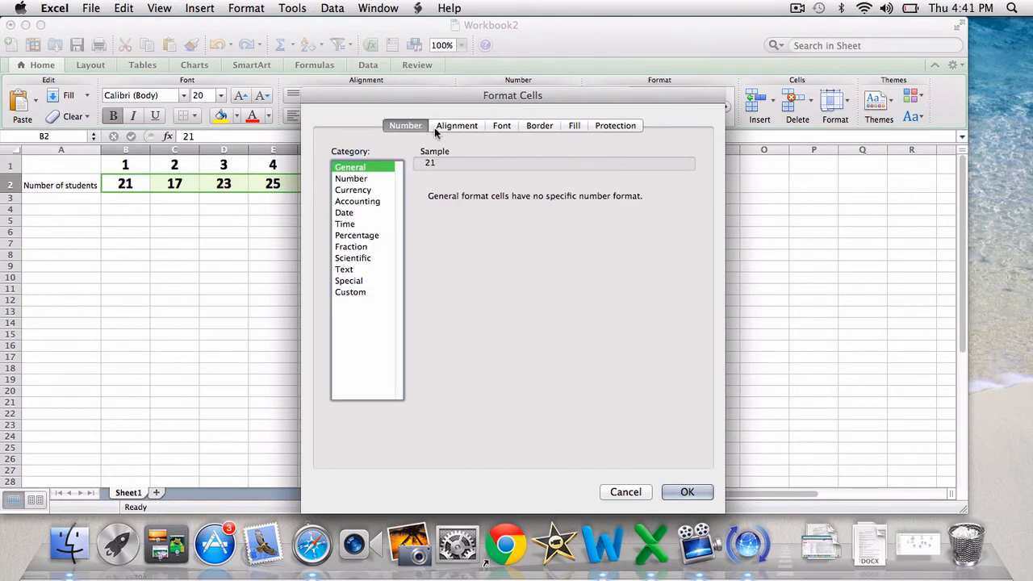
click(439, 128)
click(502, 127)
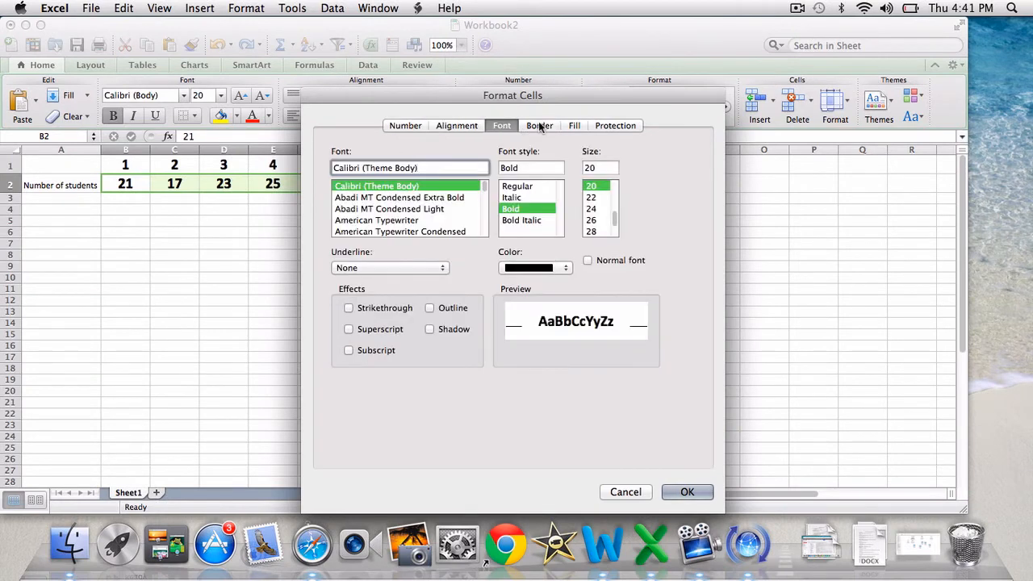
click(540, 126)
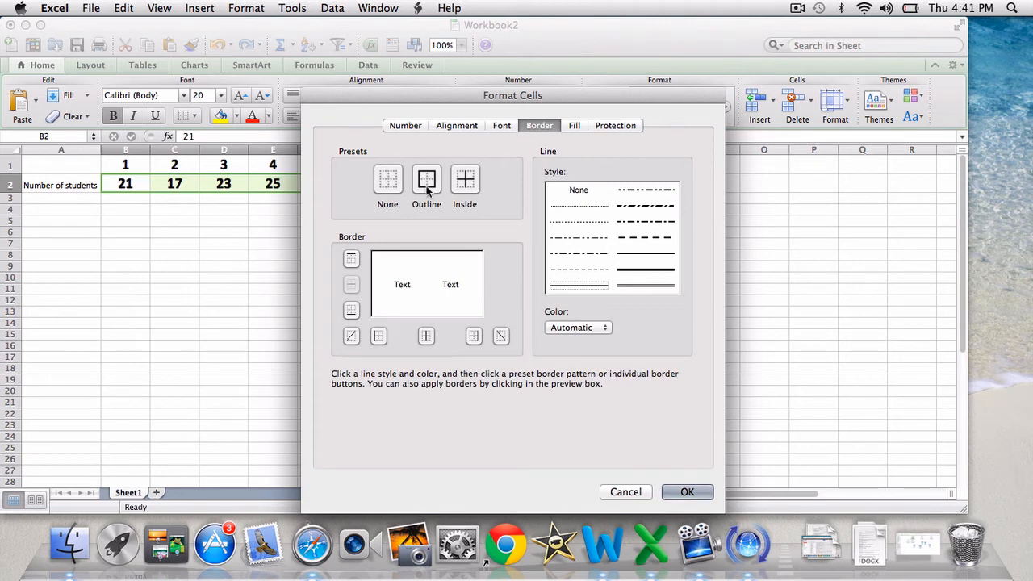
click(663, 270)
click(646, 255)
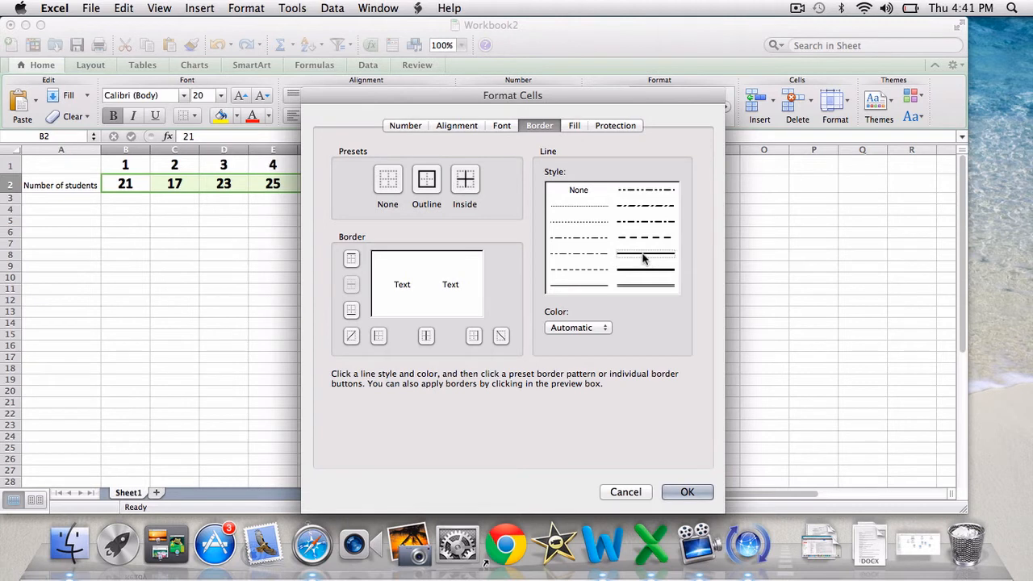
click(460, 192)
click(423, 180)
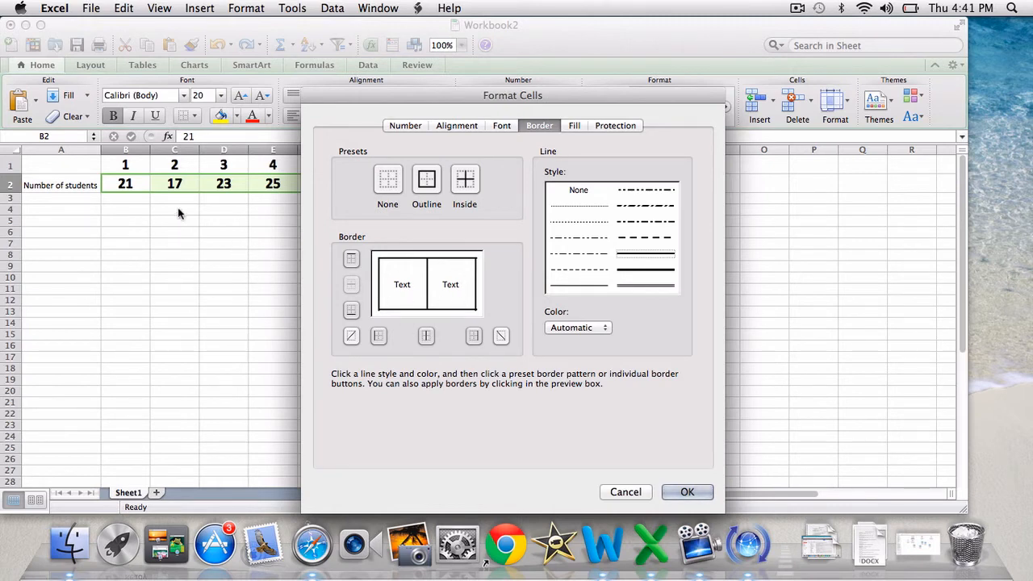
click(699, 496)
click(256, 258)
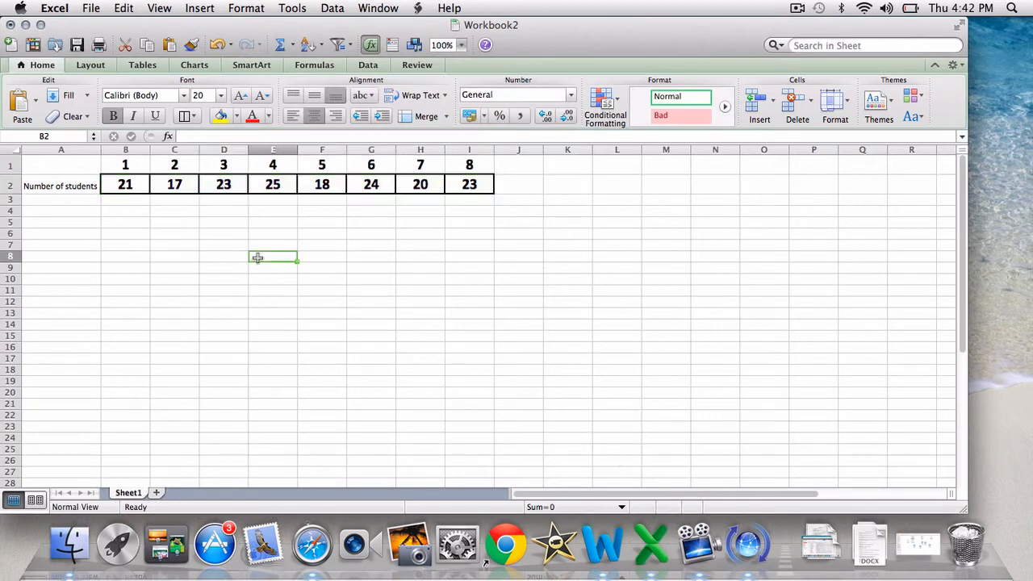
Copy the formatting of heading cell B1 to the "Number of students" label in A2
click(59, 189)
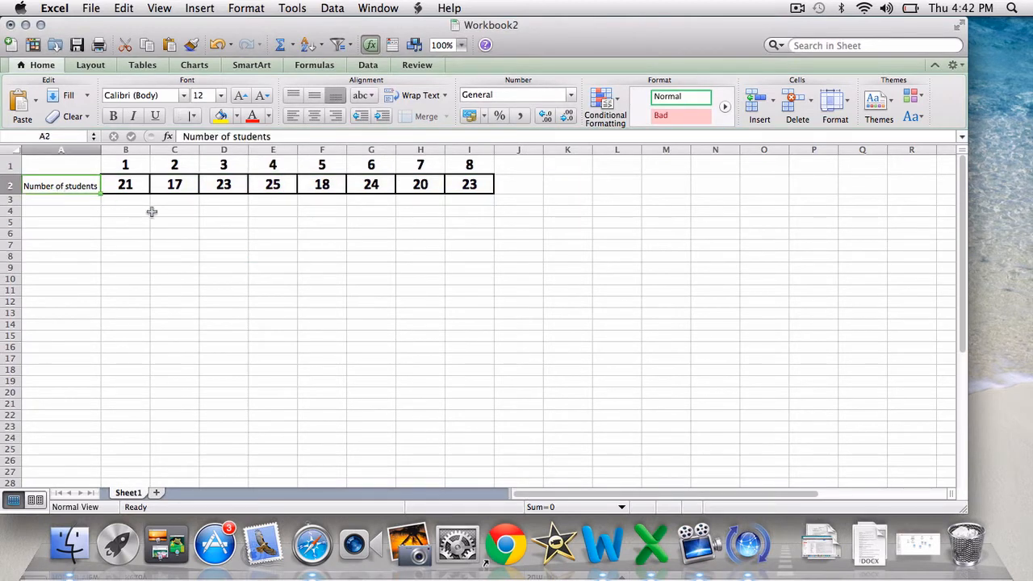
click(119, 168)
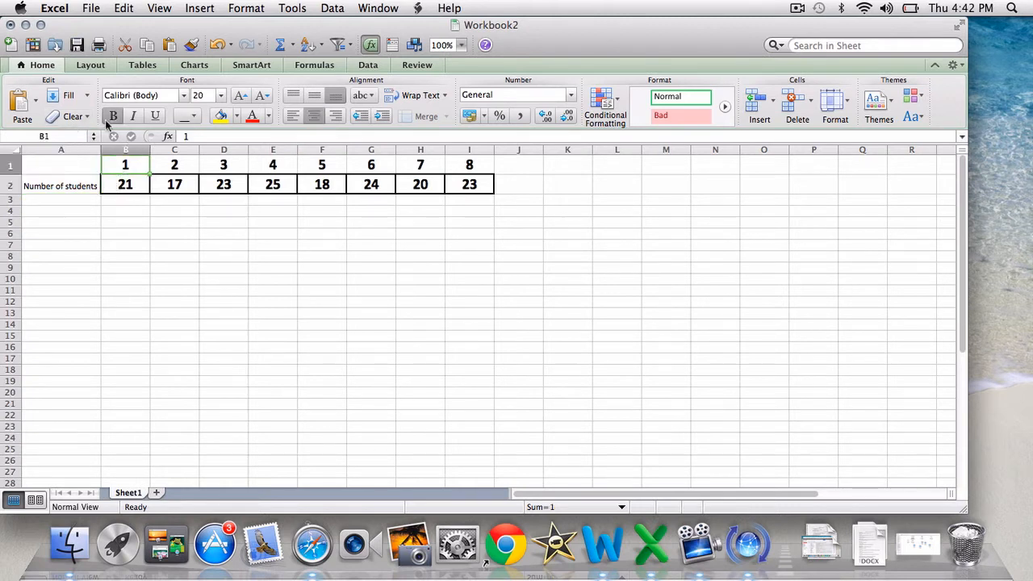
click(191, 45)
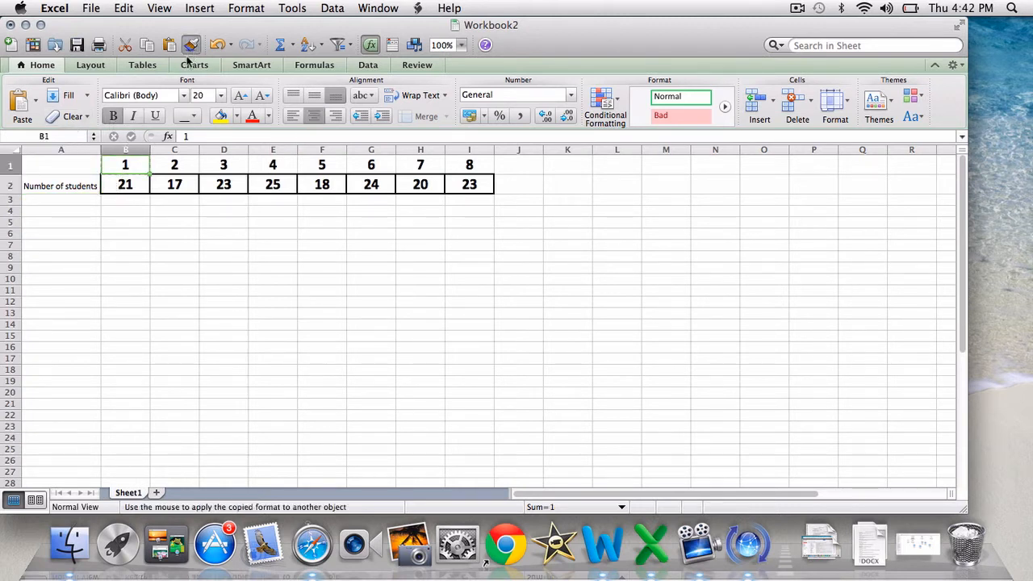
click(89, 187)
click(129, 236)
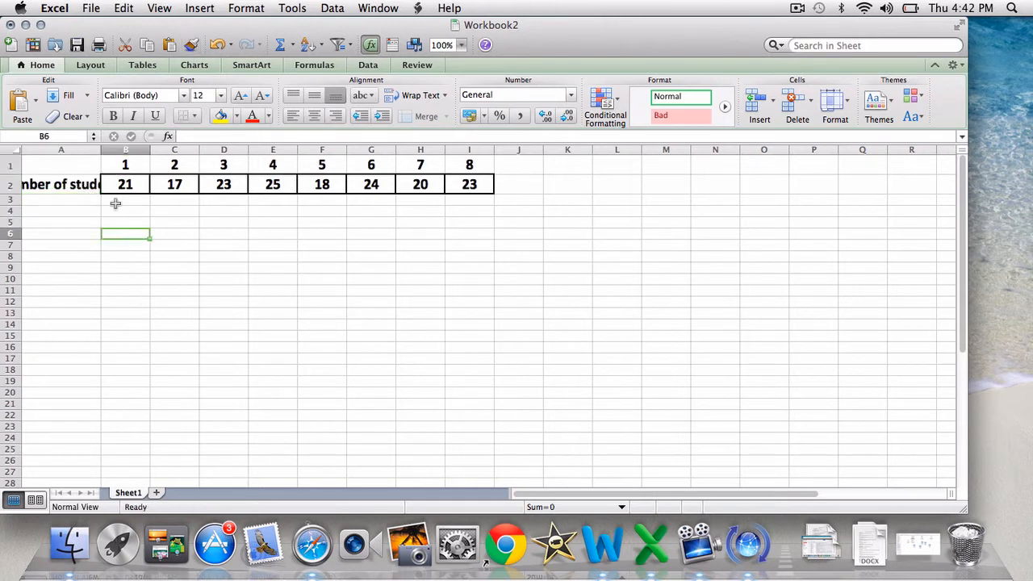
Fit the width of column A to the full "Number of students" label
double_click(102, 150)
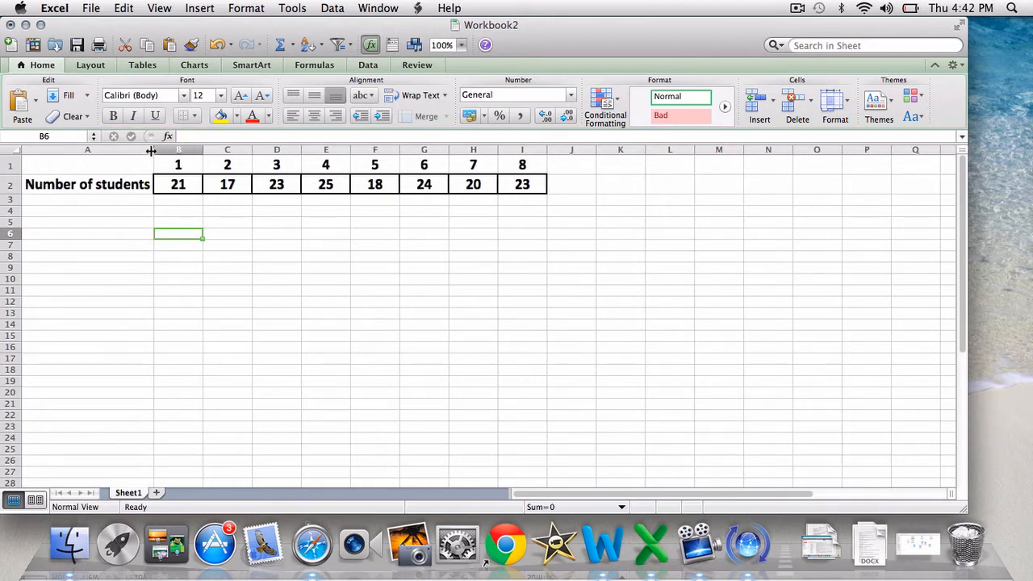
drag(151, 151, 106, 151)
double_click(105, 151)
click(392, 212)
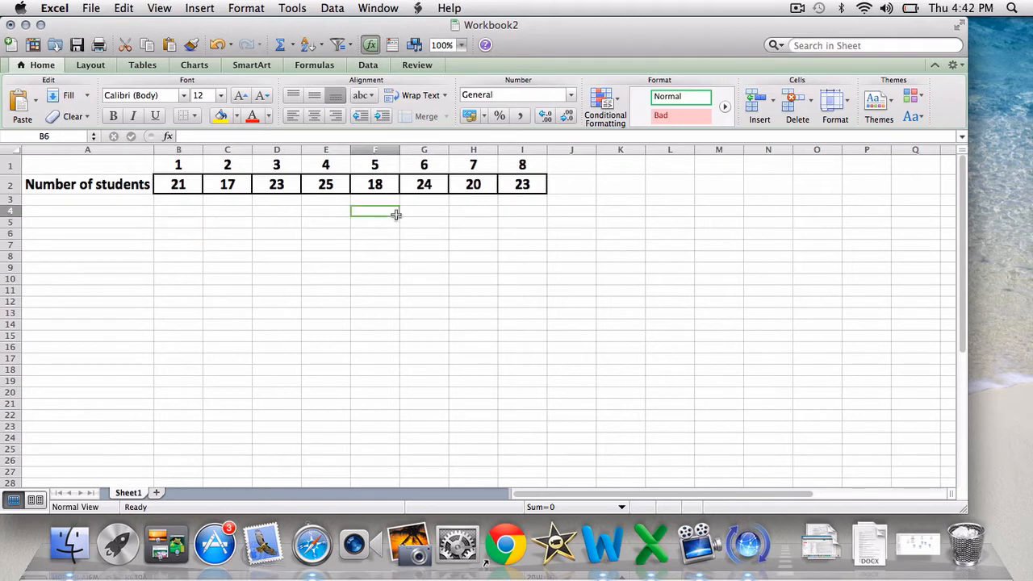
Enter the headings Max, Min and Average in cells K1, L1 and M1, and select K2 beneath Max
click(563, 185)
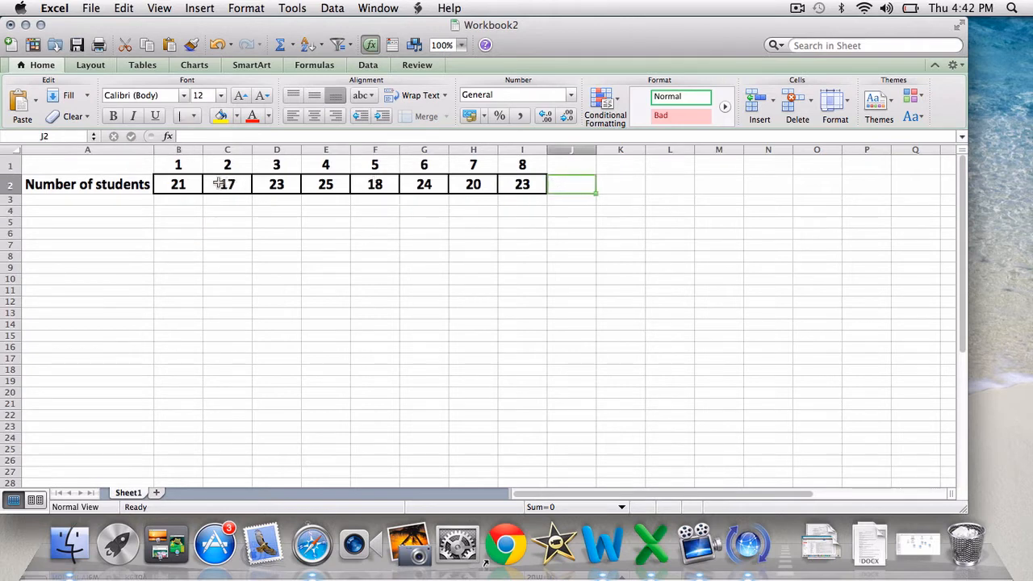
click(617, 188)
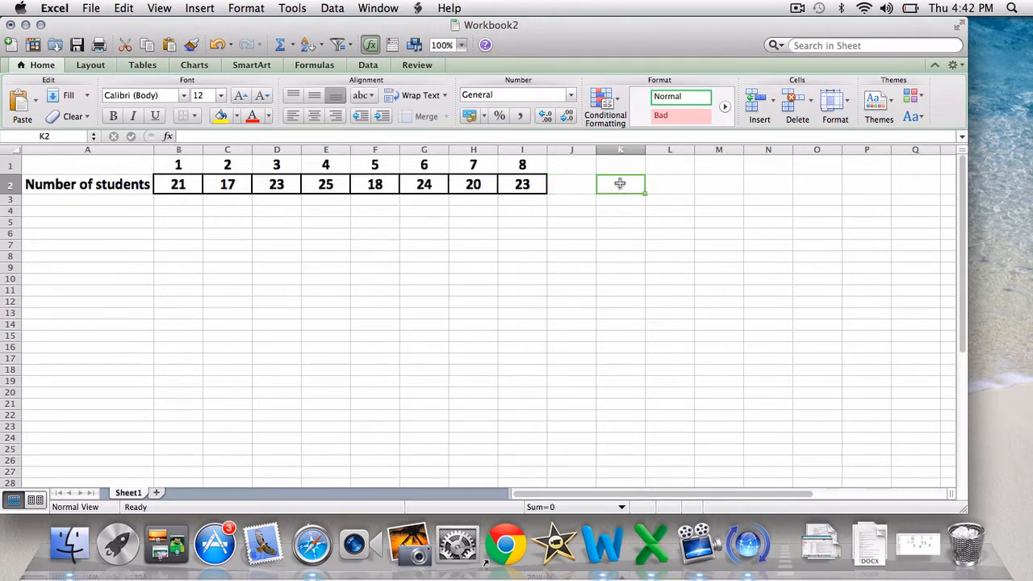
click(621, 167)
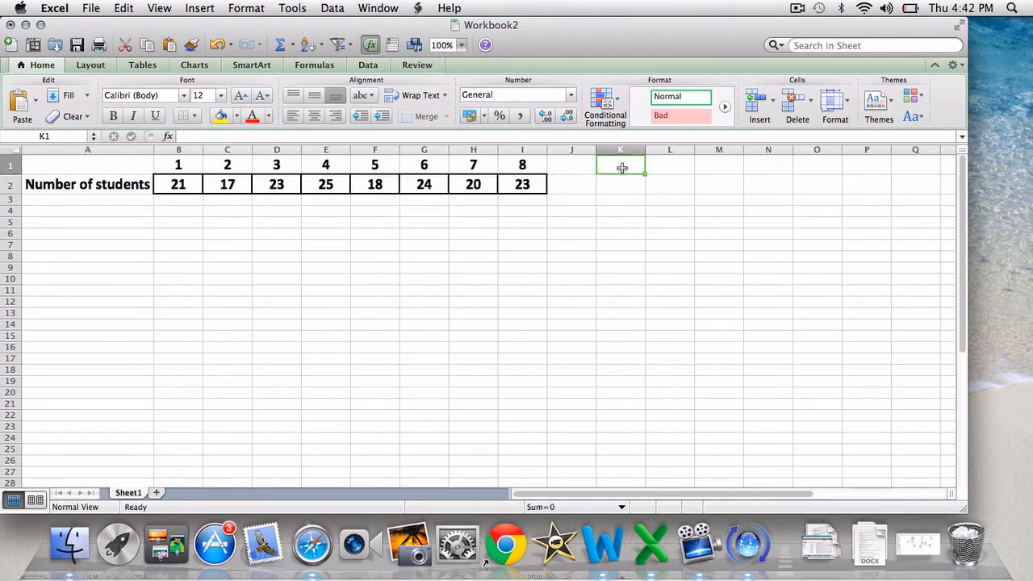
text(Max)
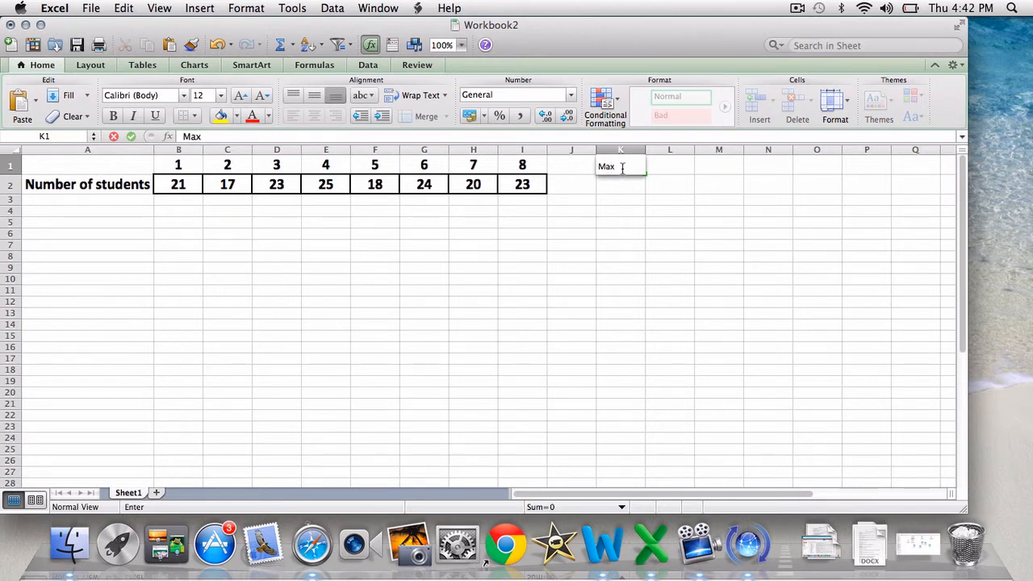
key(Tab)
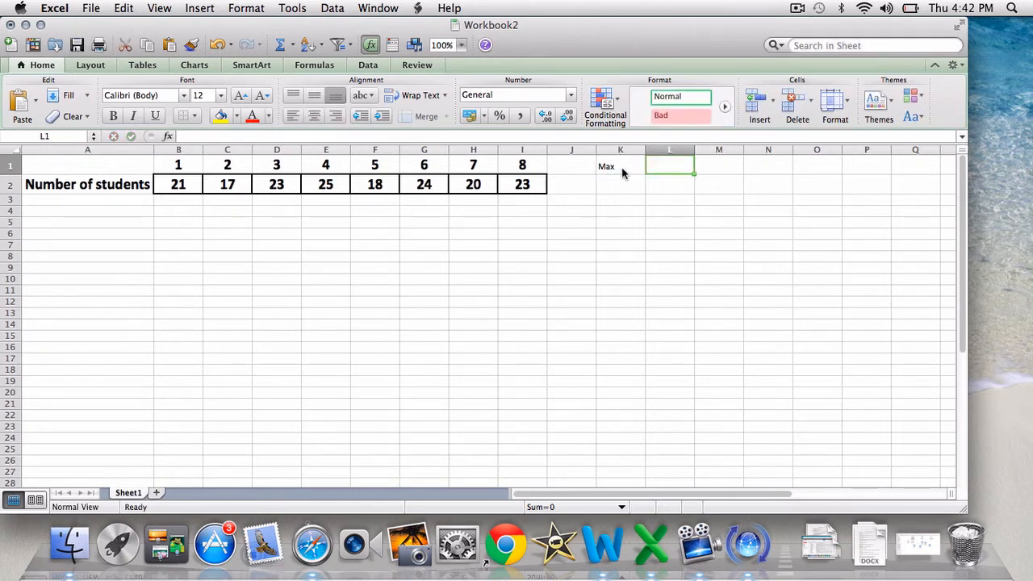
text(Min)
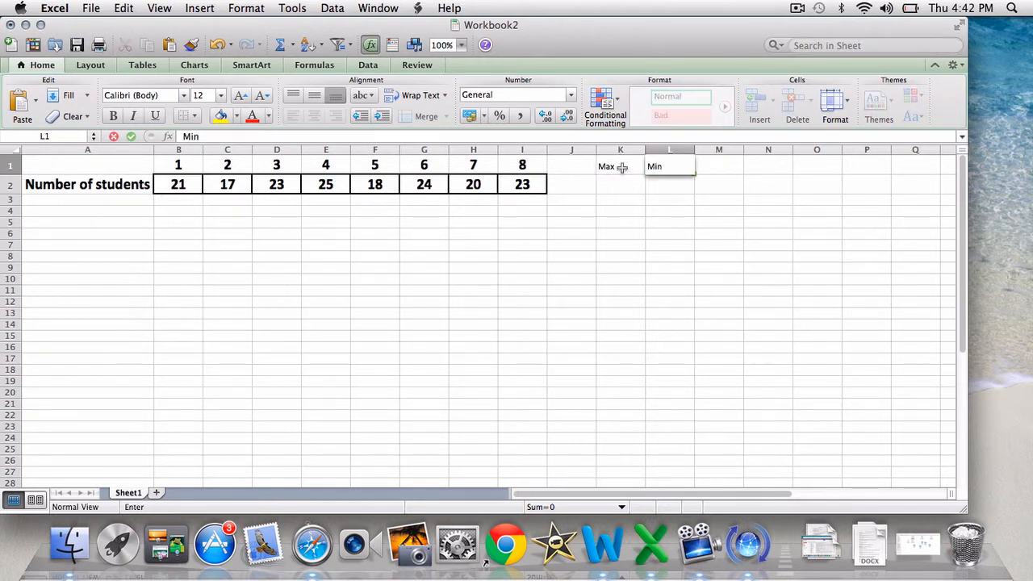
key(Tab)
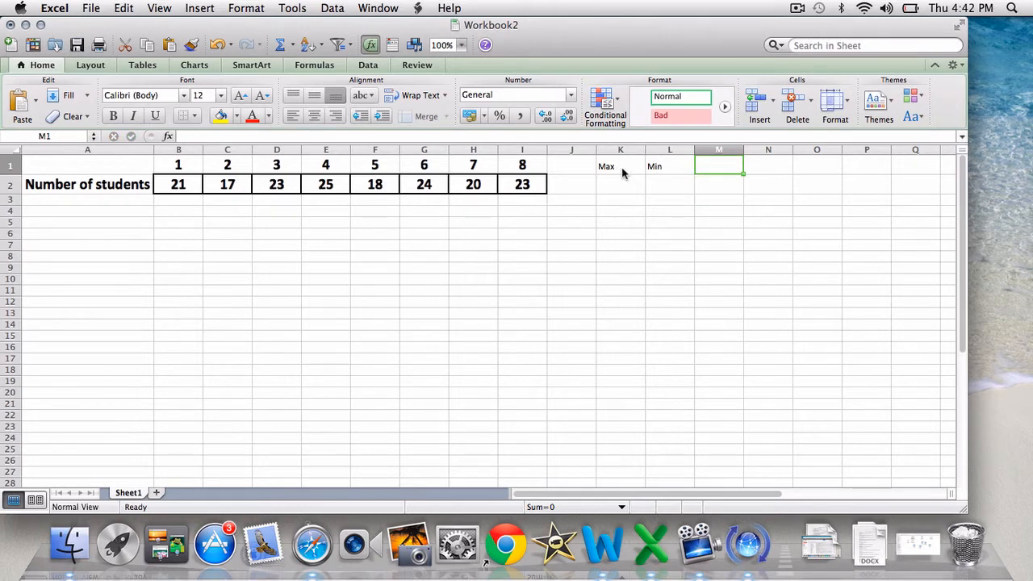
text(Average)
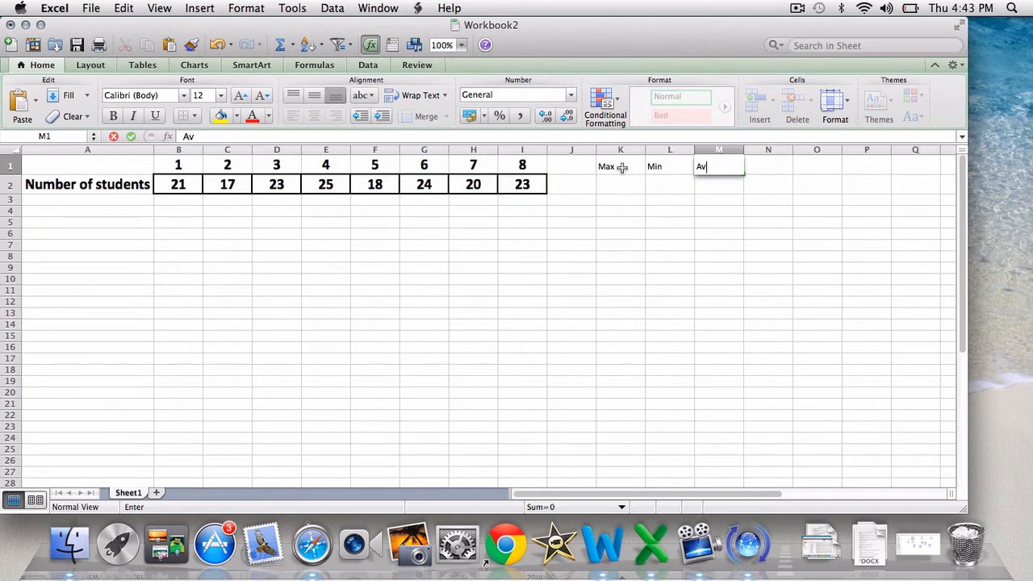
click(662, 222)
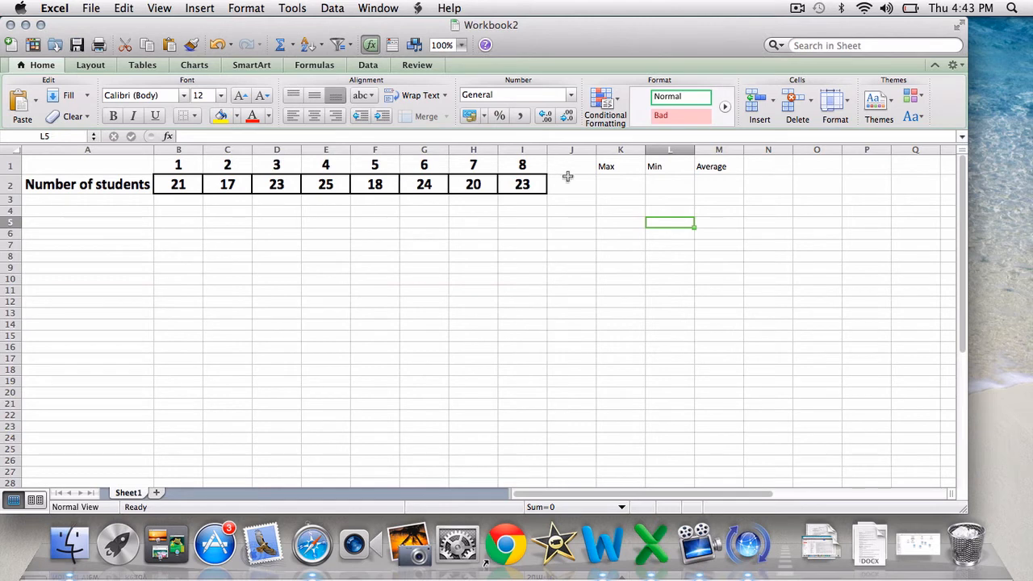
click(622, 189)
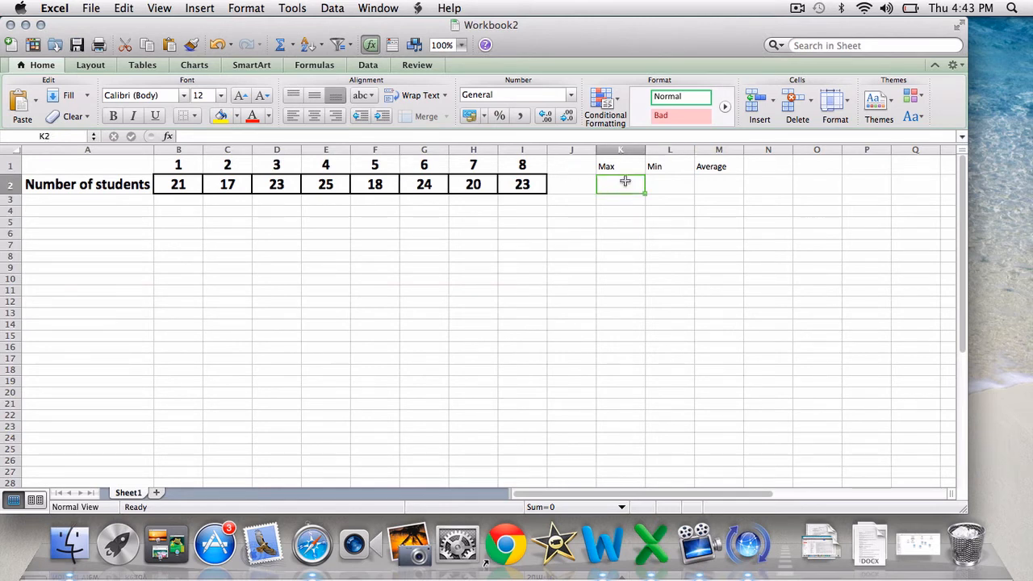
click(368, 65)
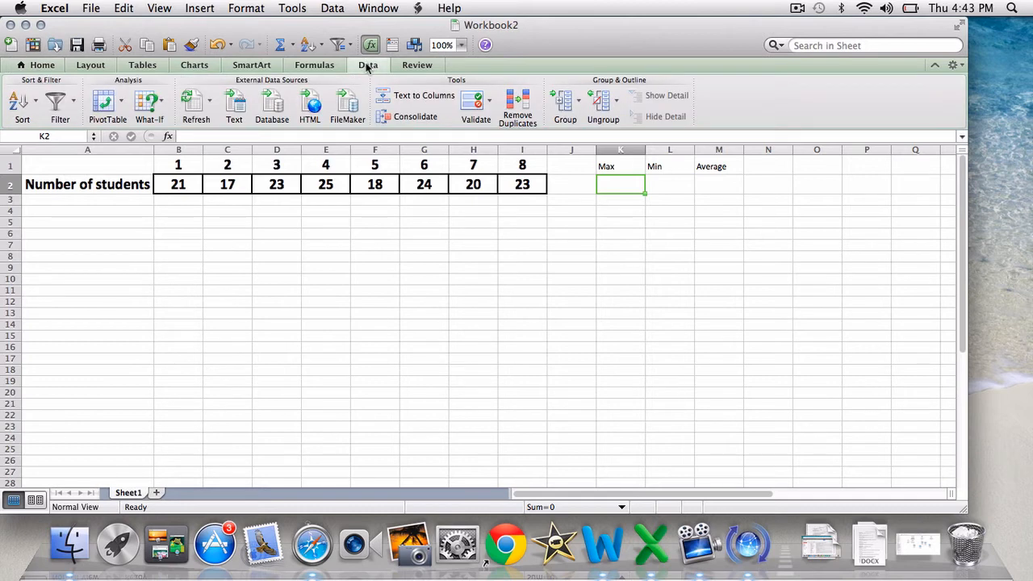
click(322, 68)
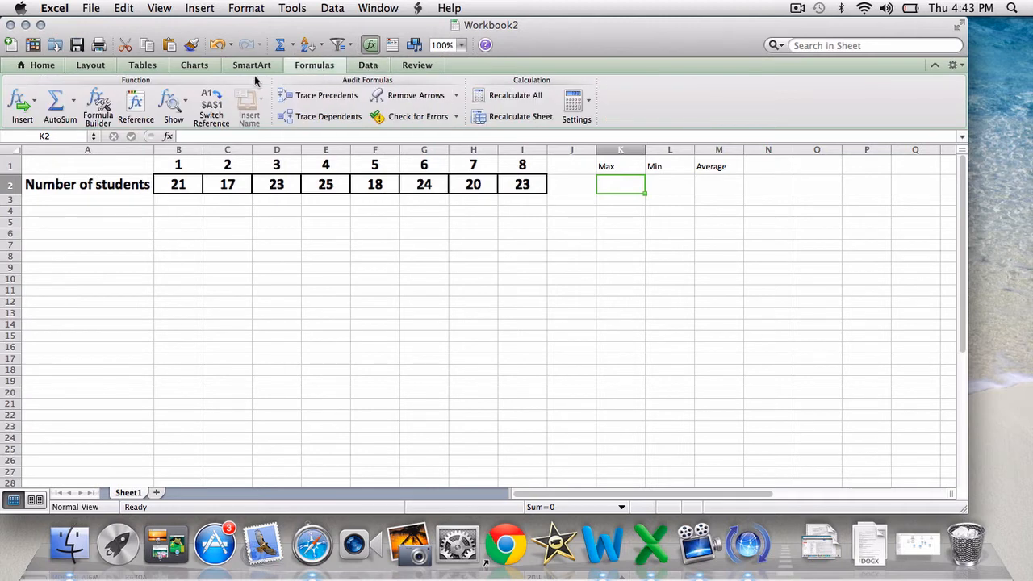
click(236, 70)
click(194, 65)
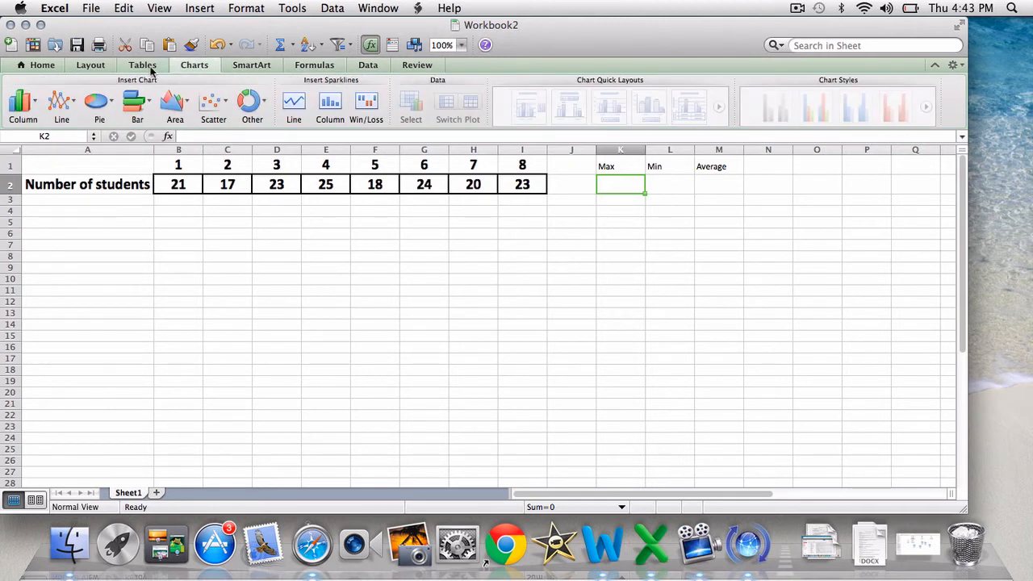
click(121, 64)
click(88, 65)
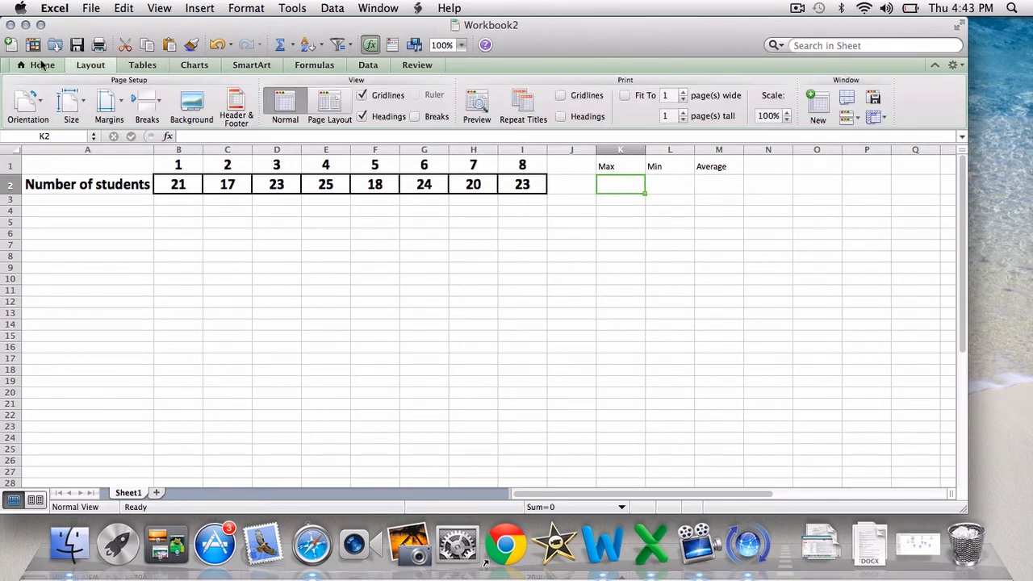
click(41, 66)
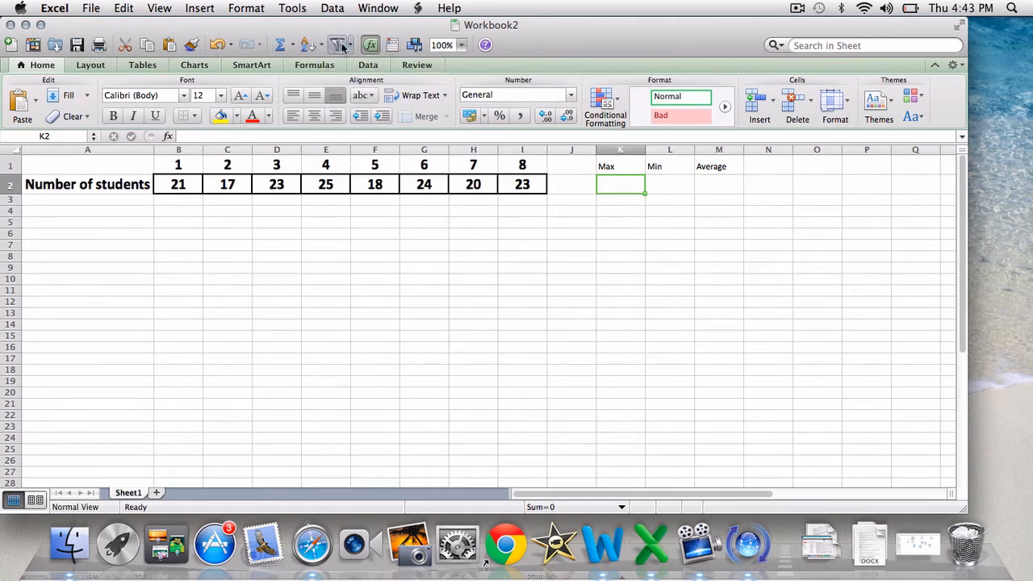
Insert a MAX function over B2:J2 in cell K2
click(293, 46)
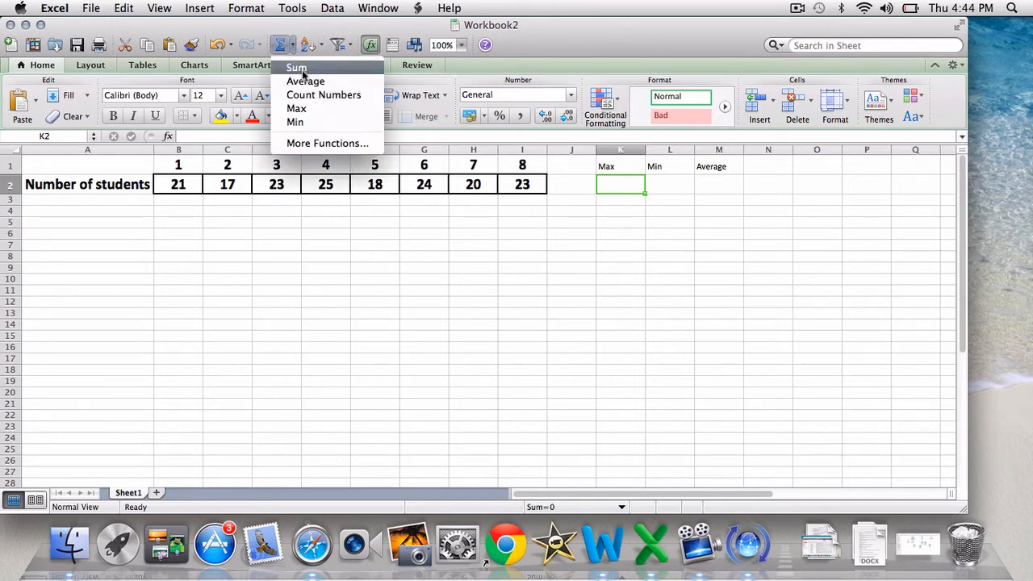
click(330, 117)
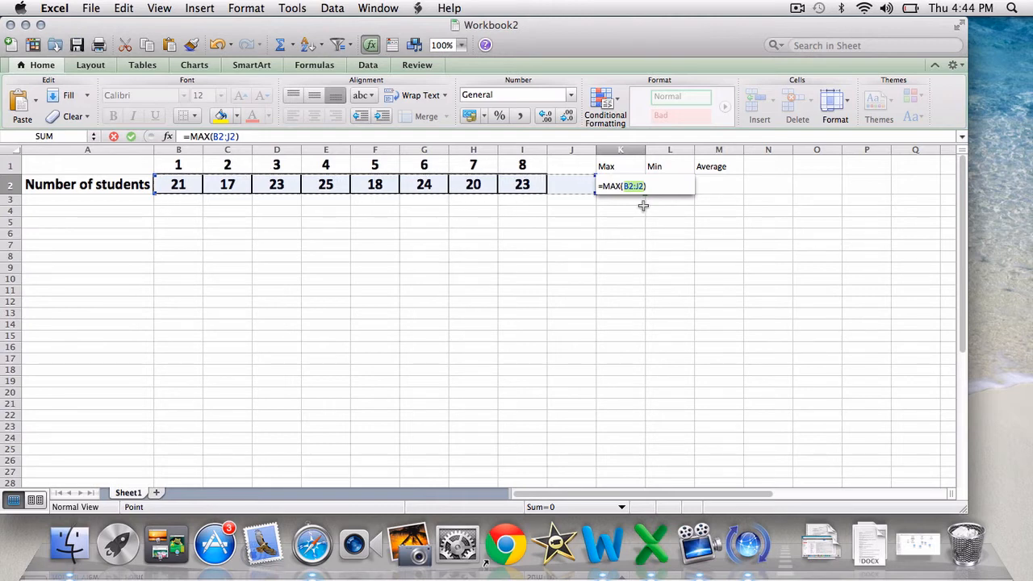
key(Return)
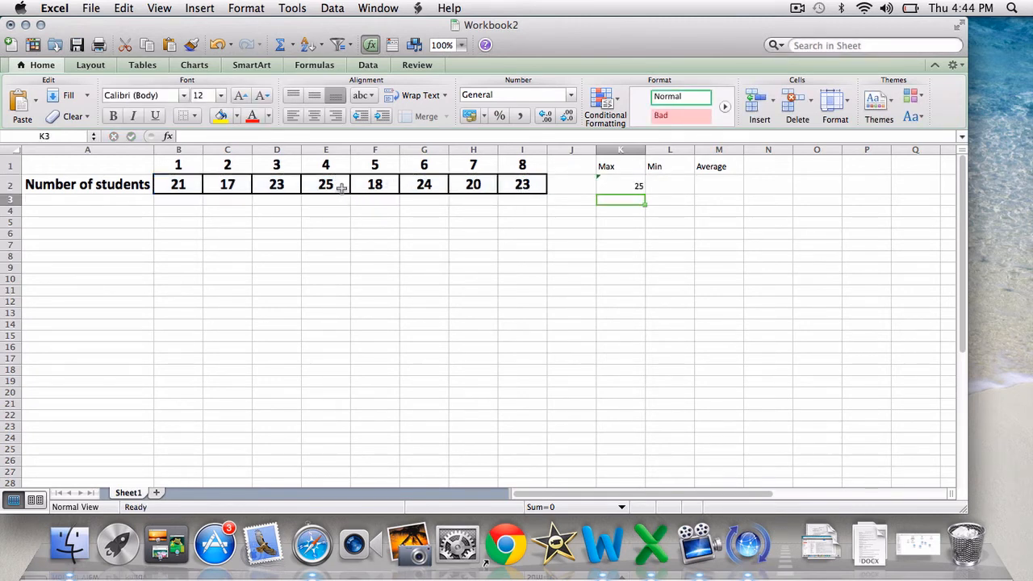
Insert a MIN function in cell L2 over the student counts in B2:I2
click(663, 179)
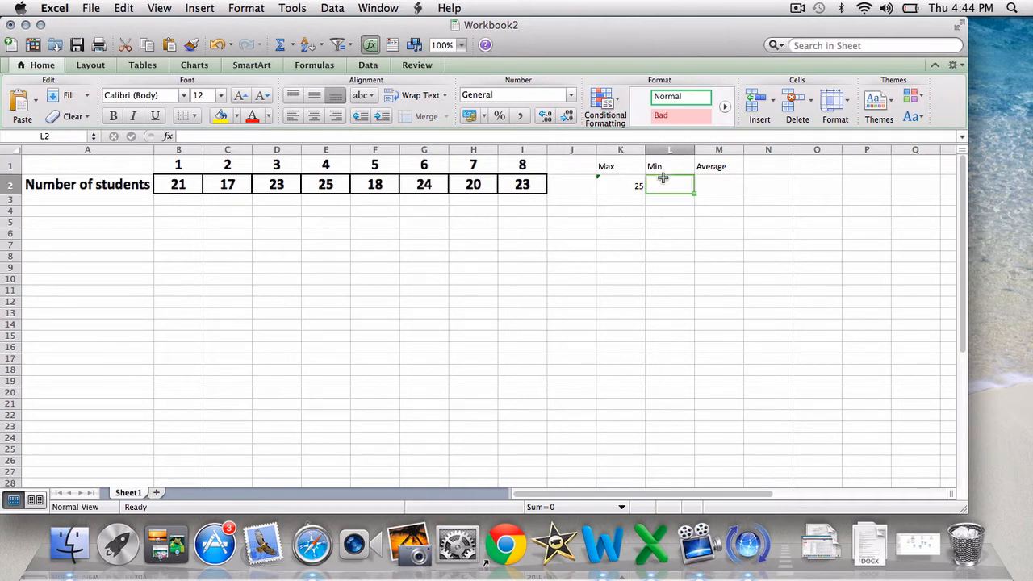
click(294, 45)
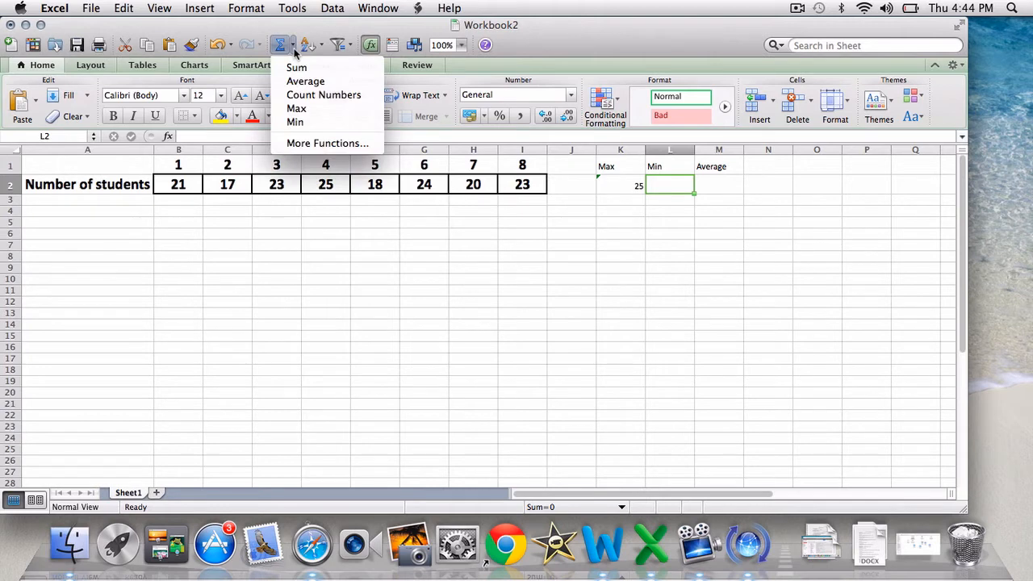
click(296, 122)
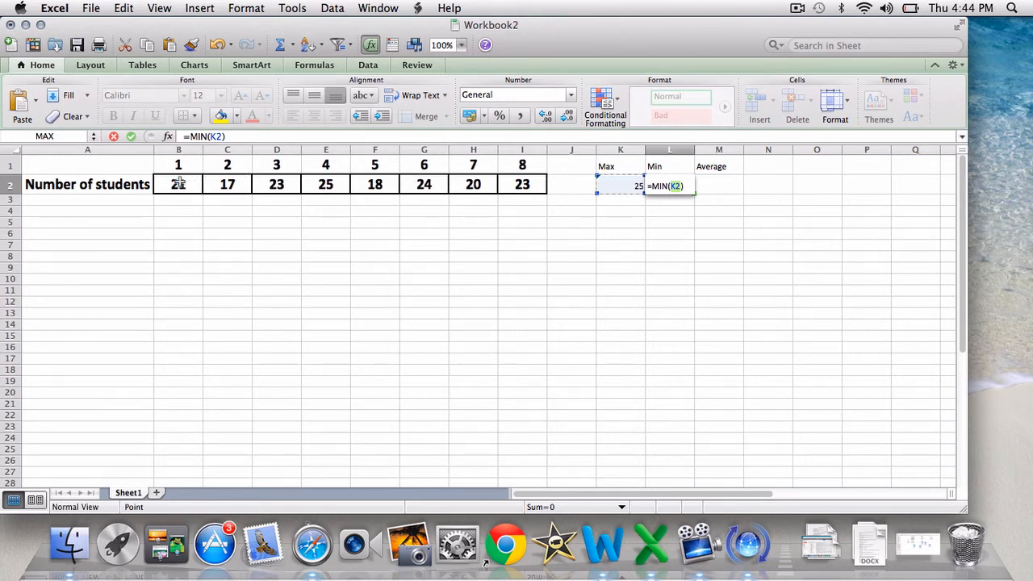
drag(178, 184, 521, 194)
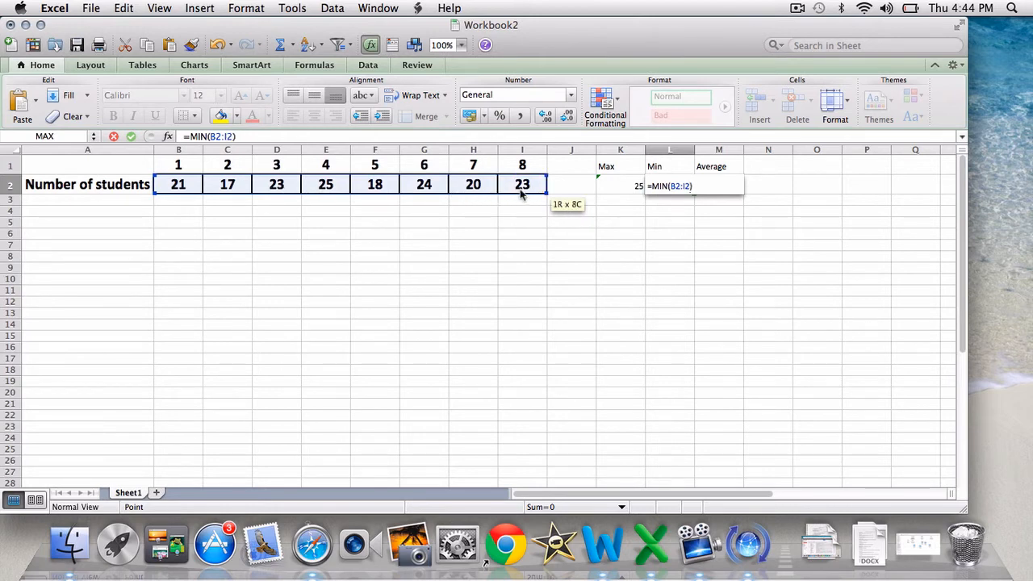
drag(521, 193, 522, 194)
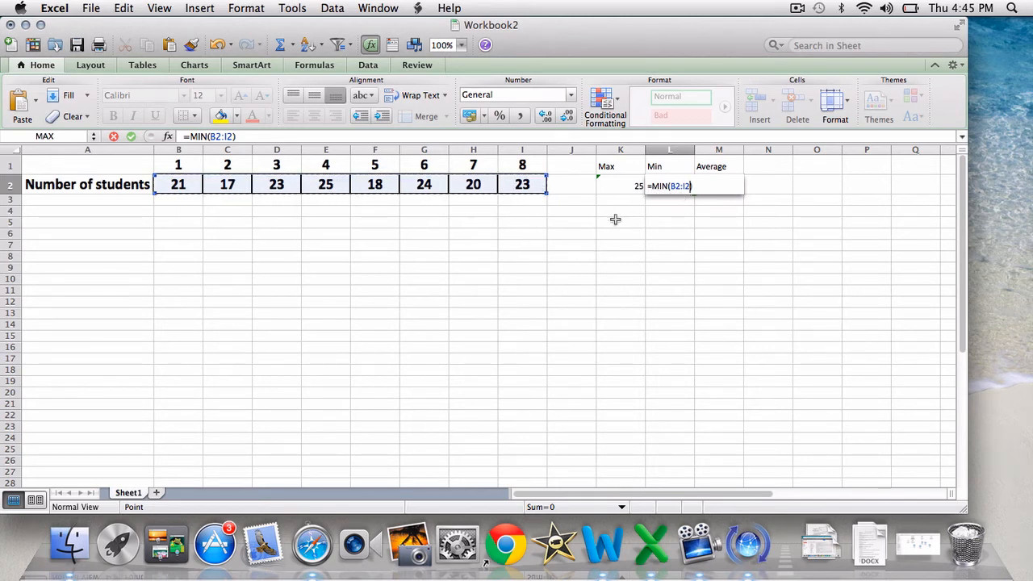
key(Return)
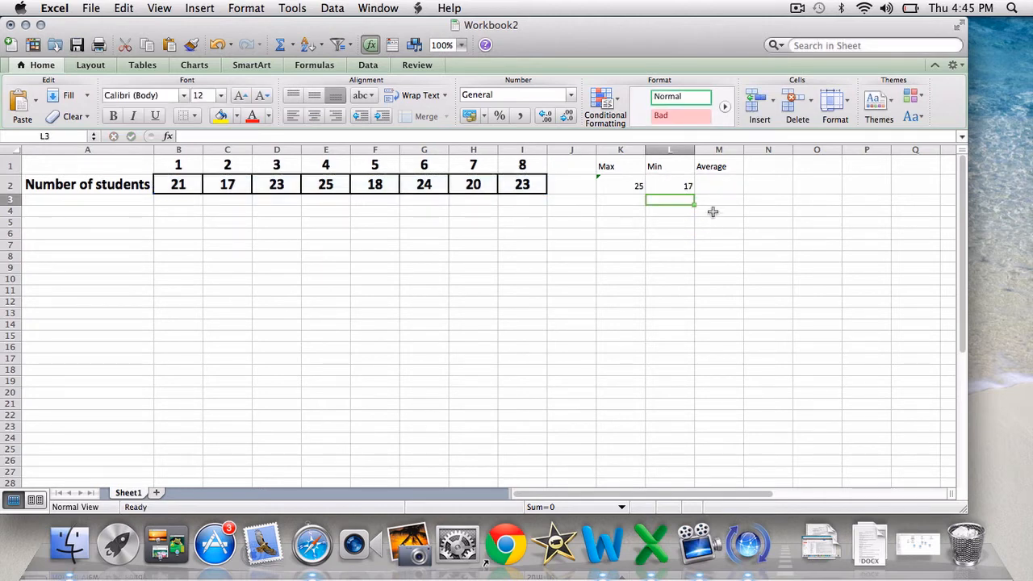
Insert an AVERAGE function in cell M2 over the student counts in B2:I2
click(712, 186)
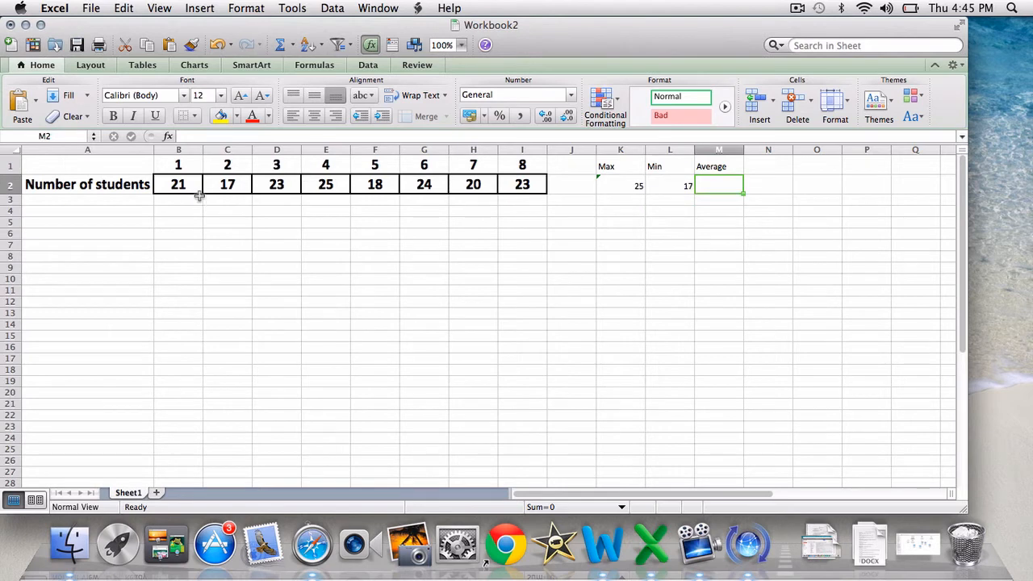
click(293, 50)
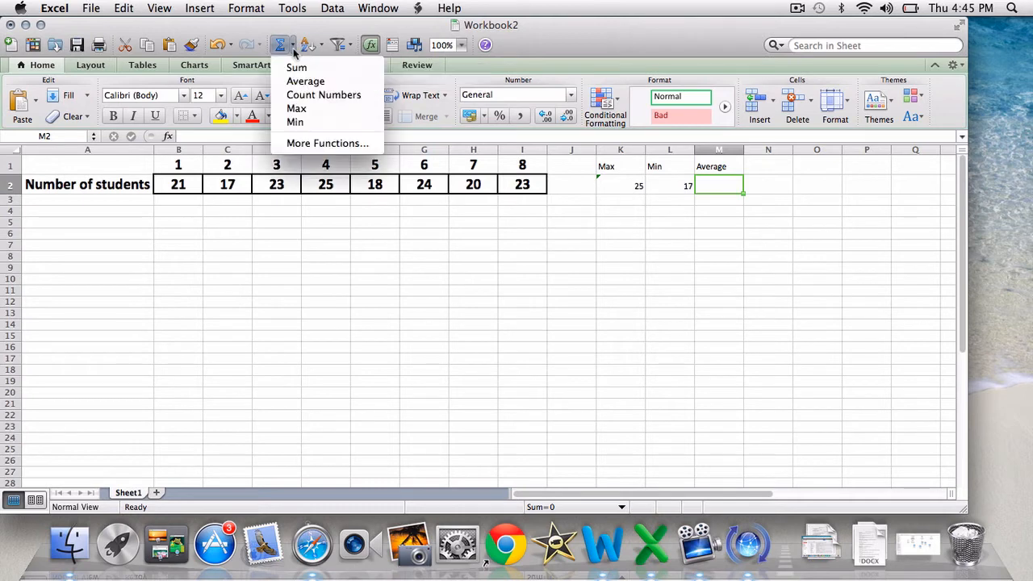
click(297, 79)
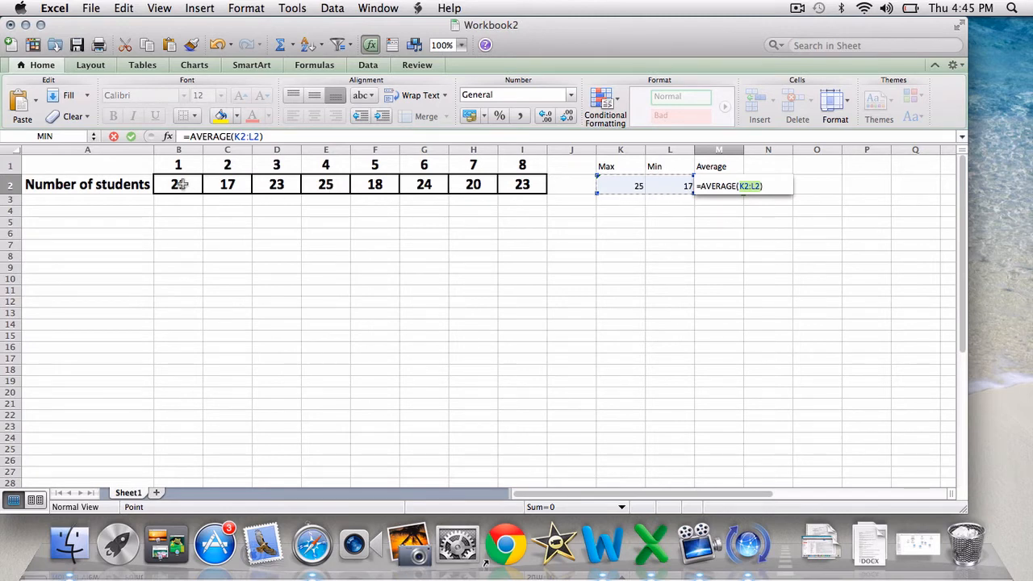
drag(177, 182, 523, 192)
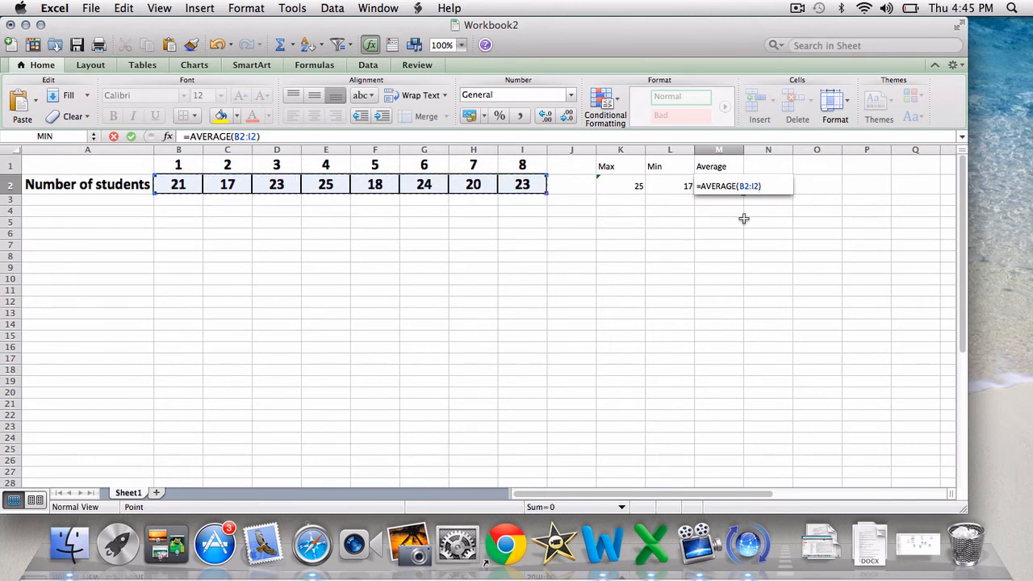
key(Return)
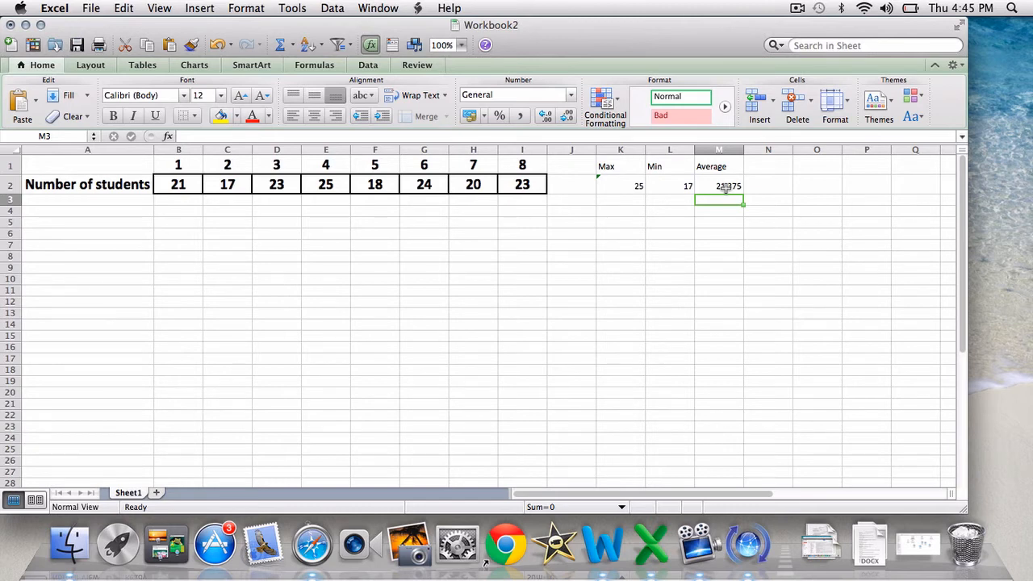
Format the average in cell M2 as a Number with 0 decimal places
click(727, 186)
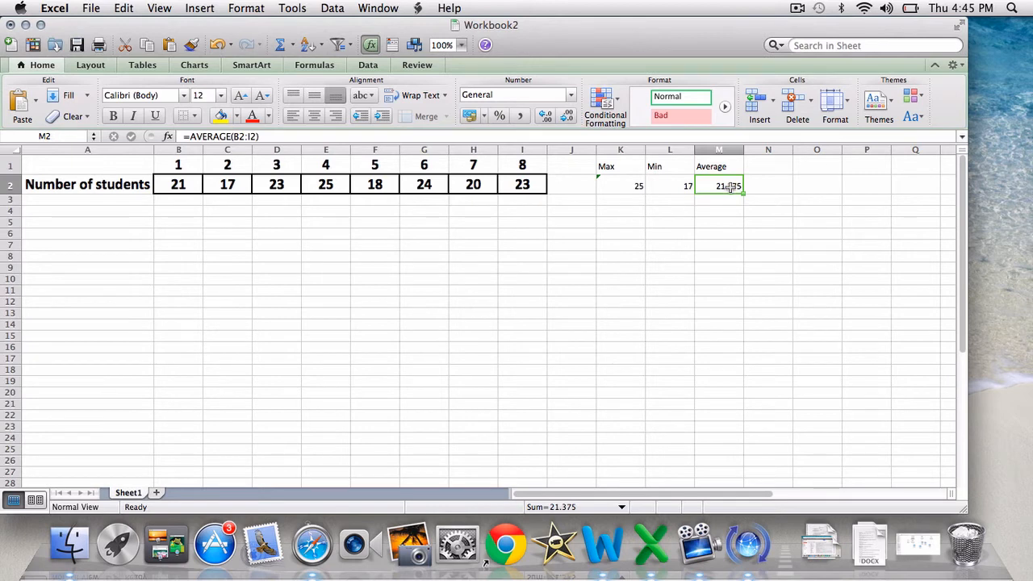
right_click(730, 187)
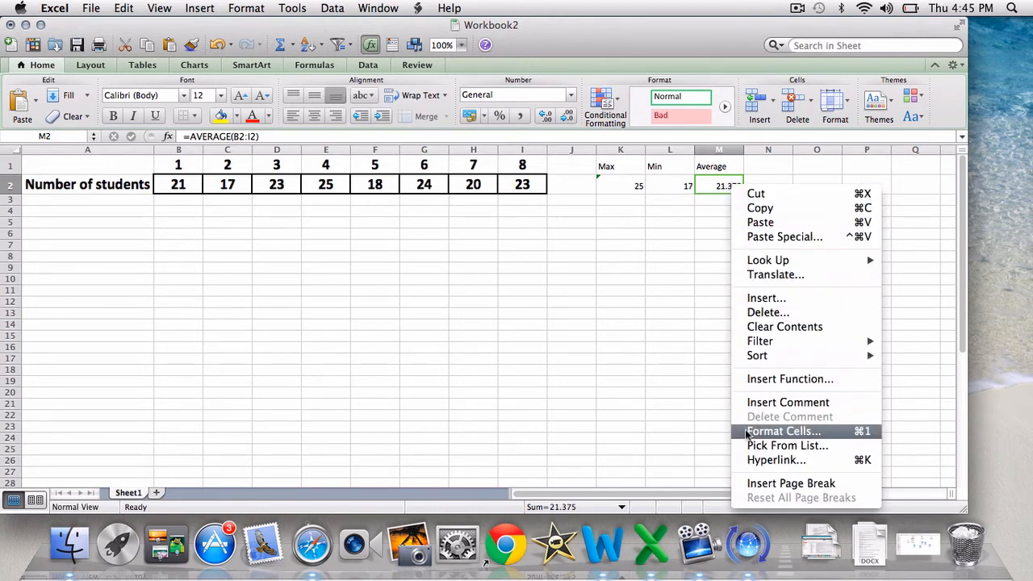
click(775, 431)
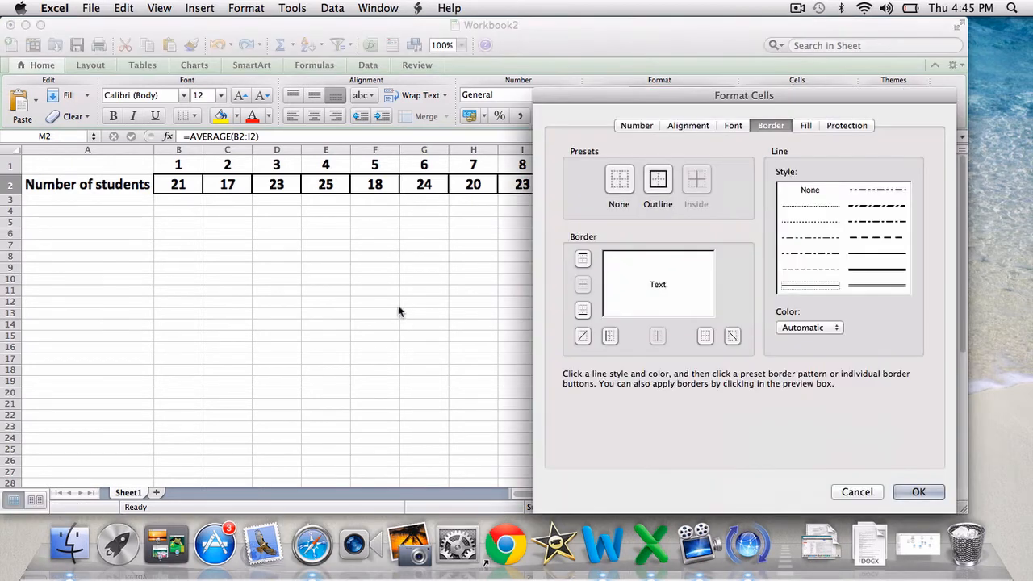
click(637, 126)
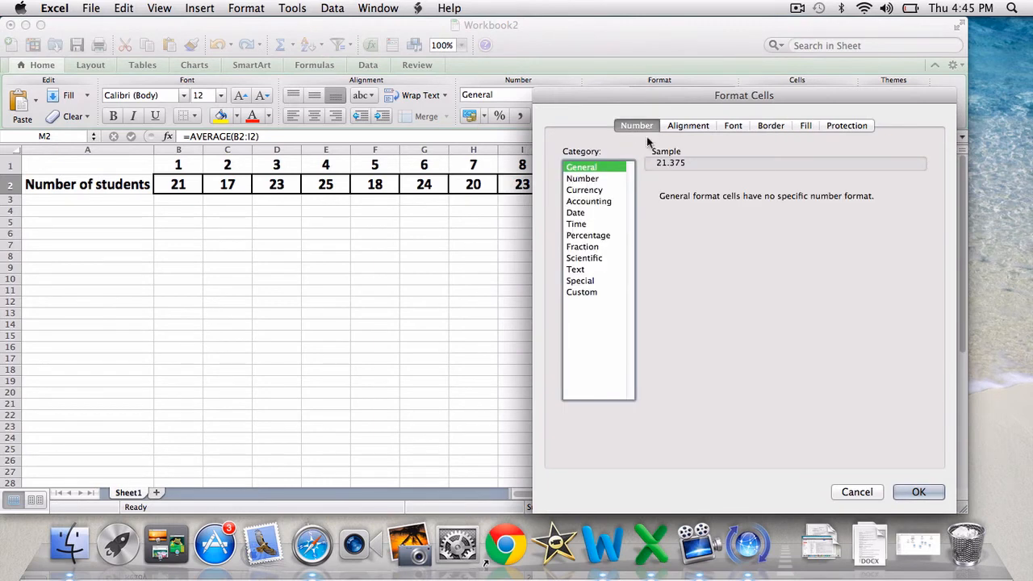
click(601, 177)
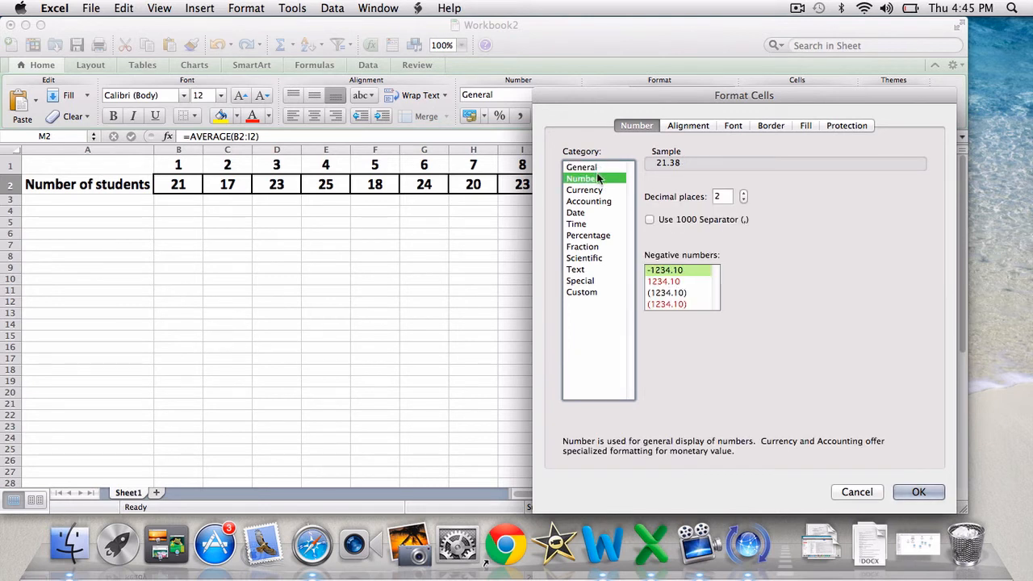
click(744, 201)
click(744, 200)
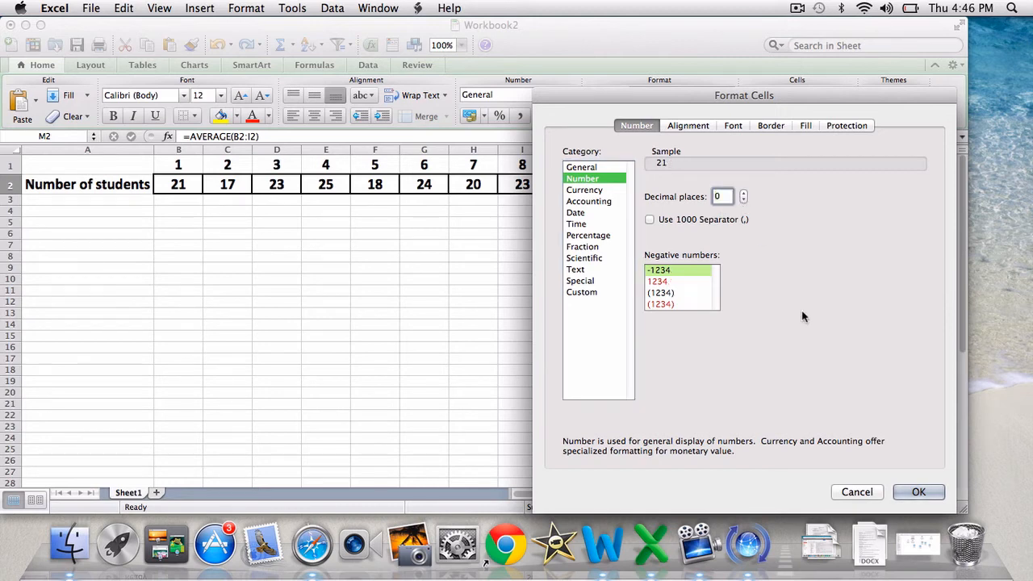
click(917, 493)
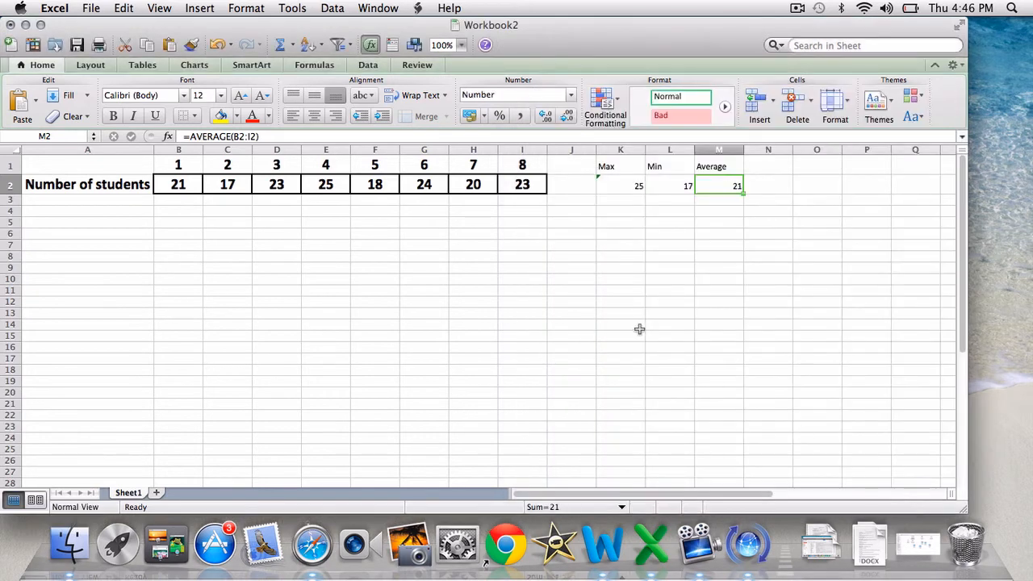
click(652, 291)
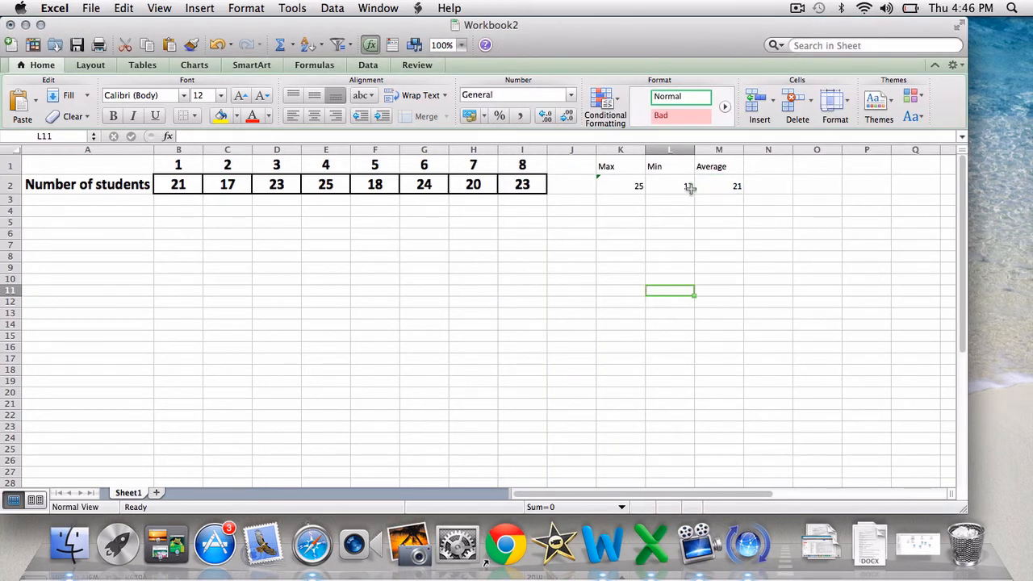
click(531, 238)
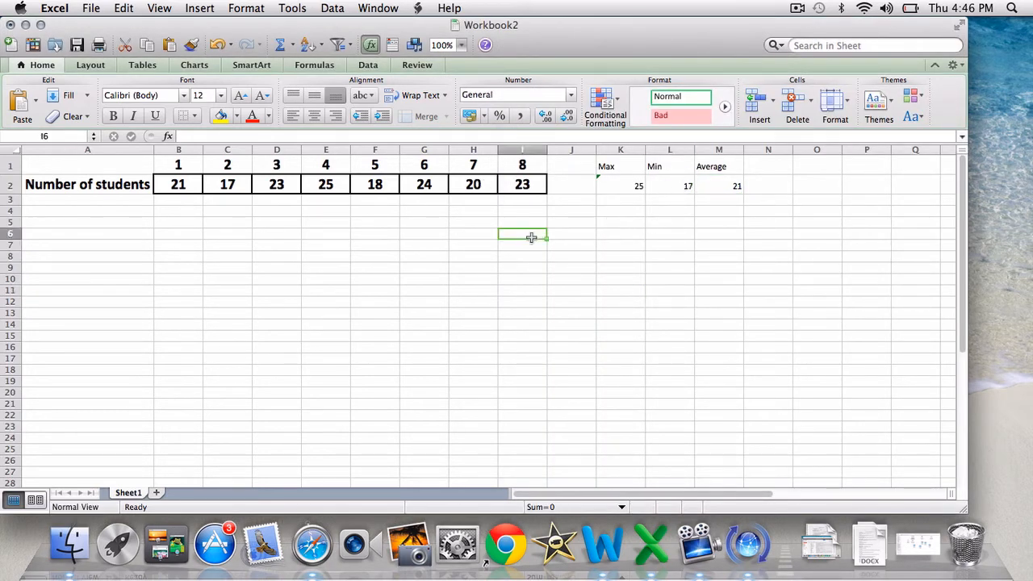
click(518, 185)
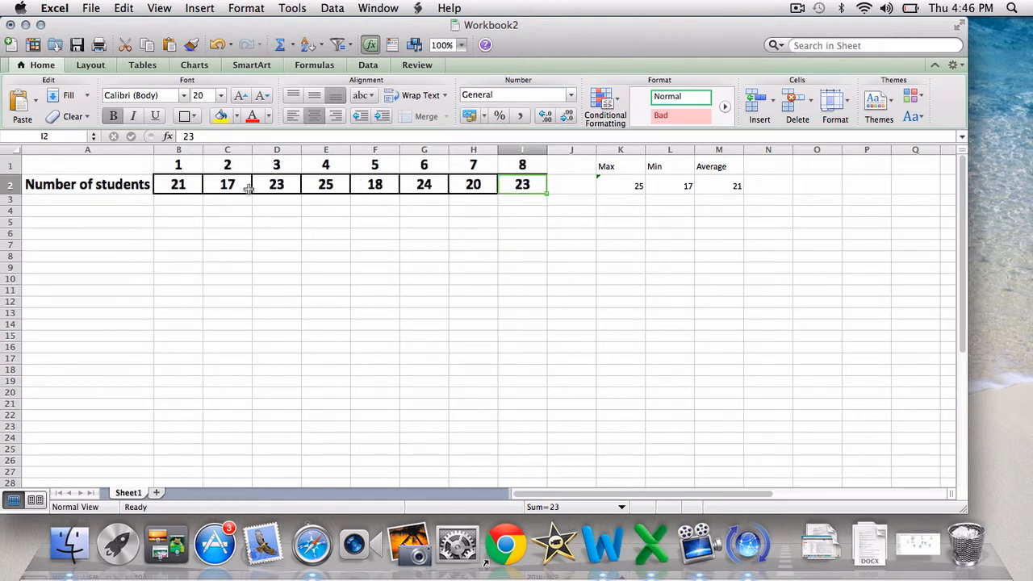
click(797, 8)
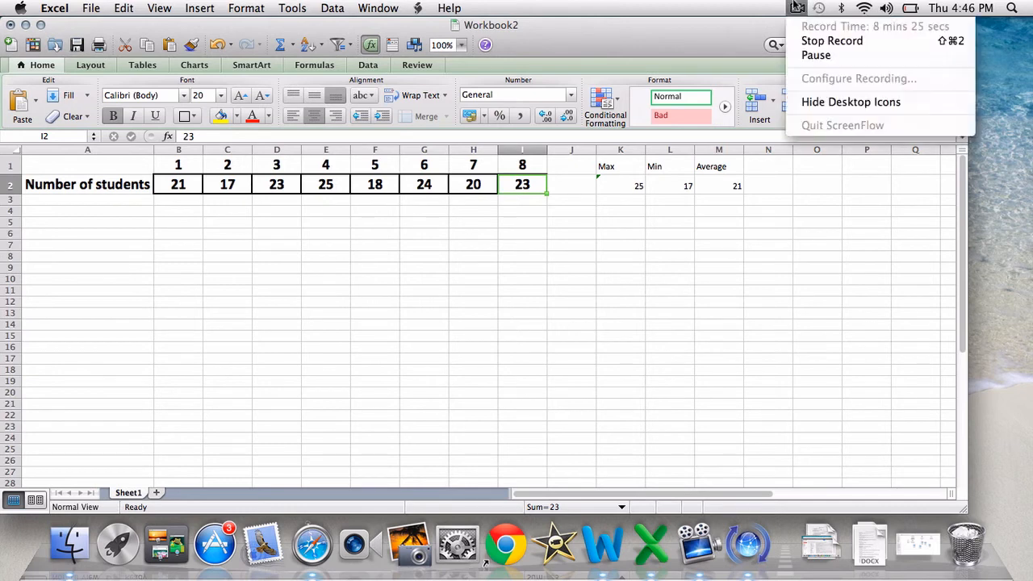
click(801, 54)
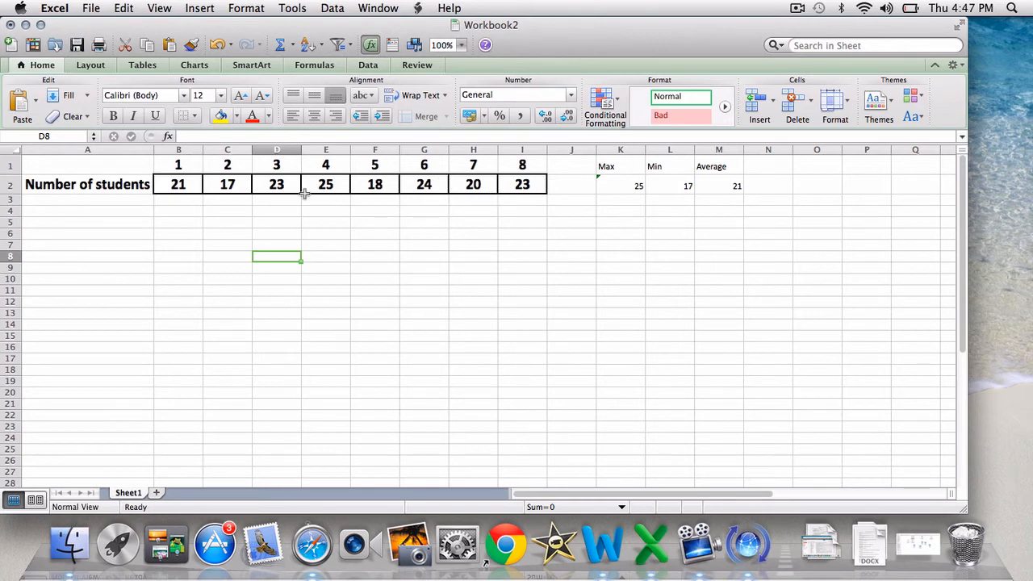
Narrow columns B through I together to a uniform width that just fits their two-digit numbers
click(186, 150)
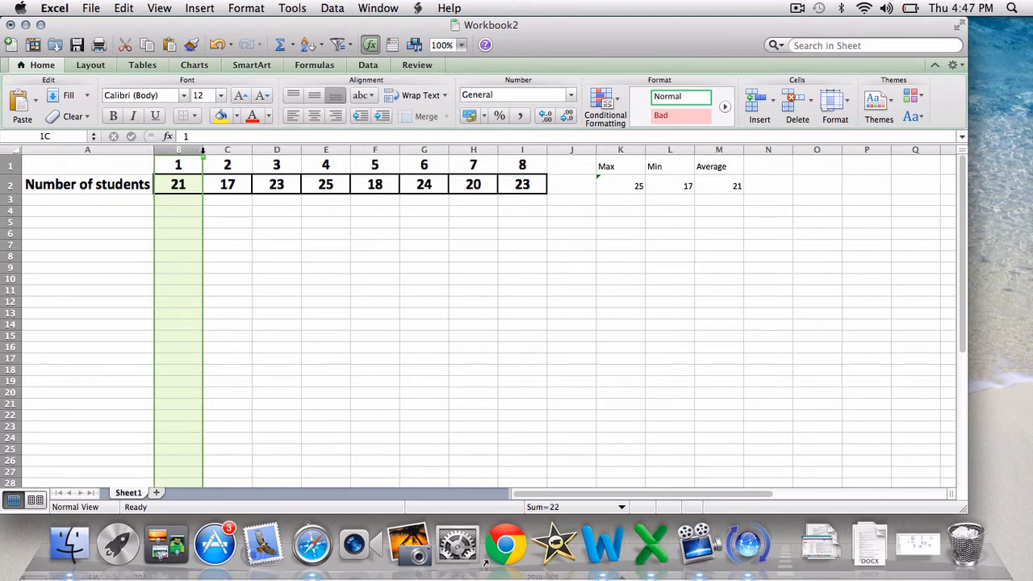
drag(202, 151, 524, 160)
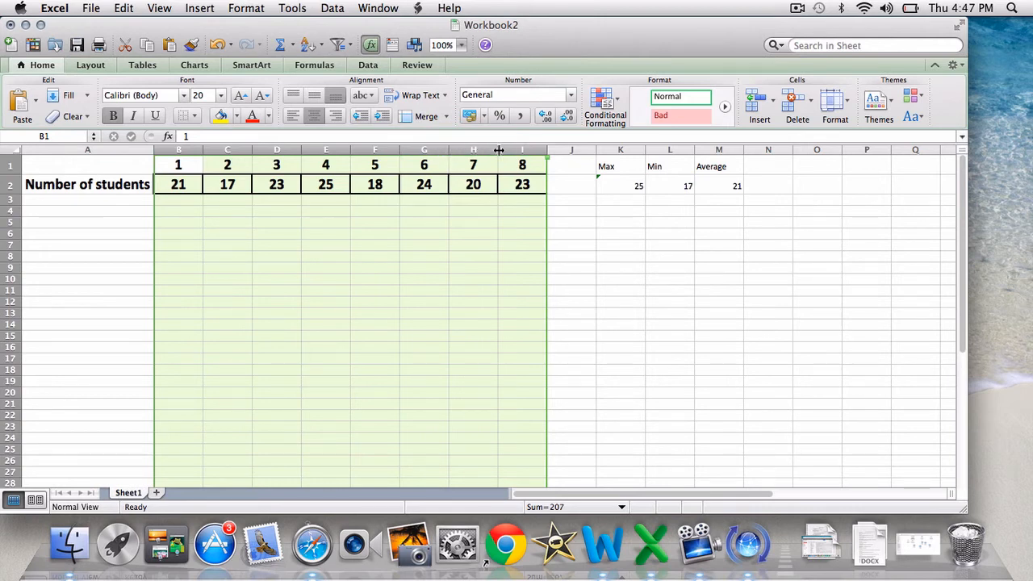
drag(498, 150, 473, 150)
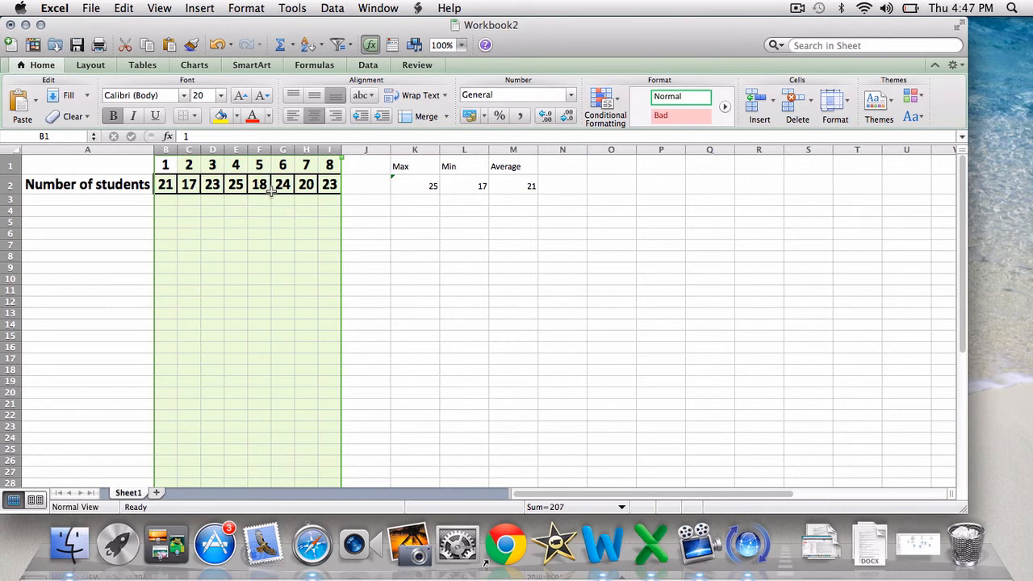
click(219, 268)
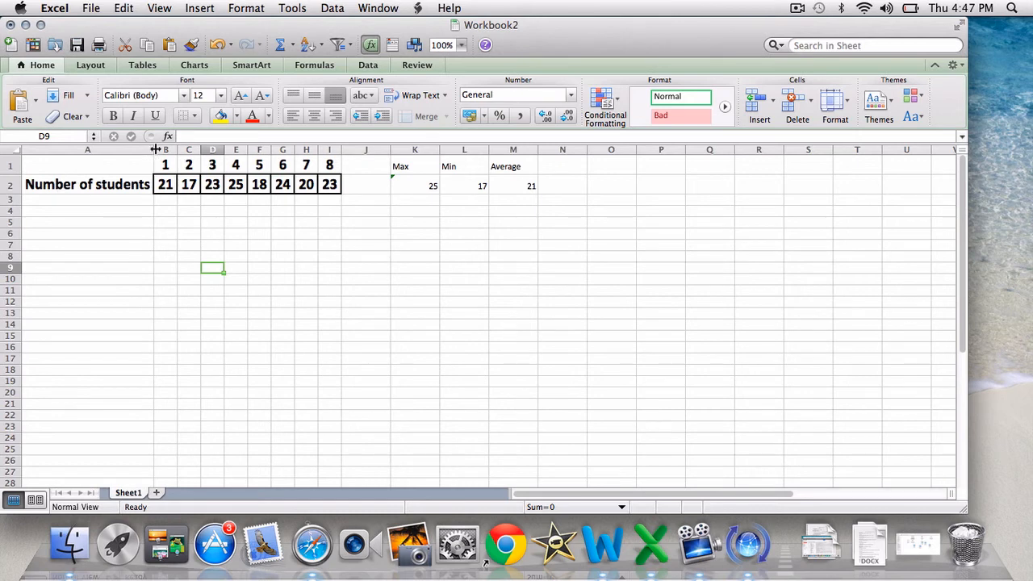
Narrow column A to about half its width and wrap the text of the Number of students label in A2
drag(152, 151, 87, 151)
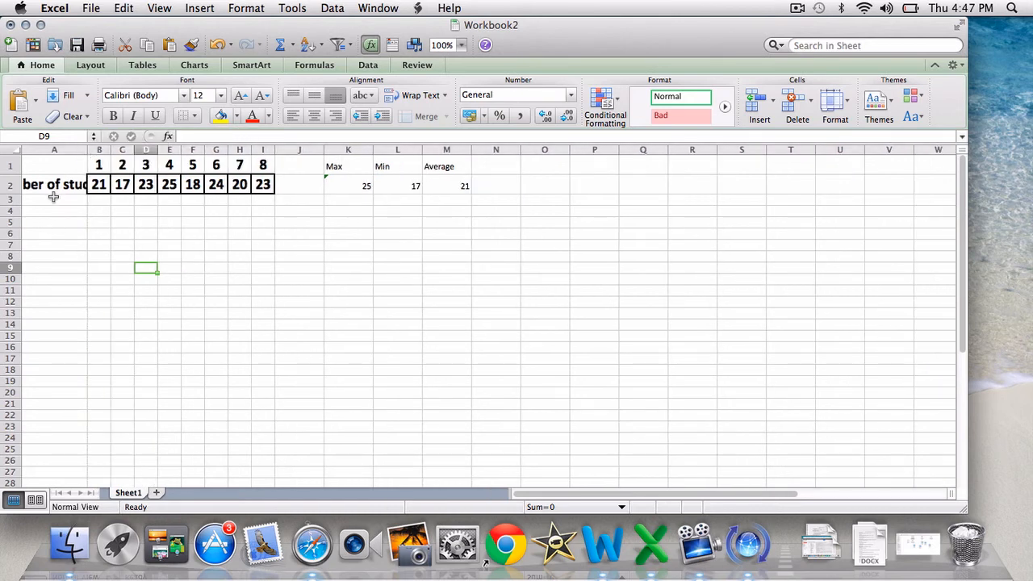
click(63, 187)
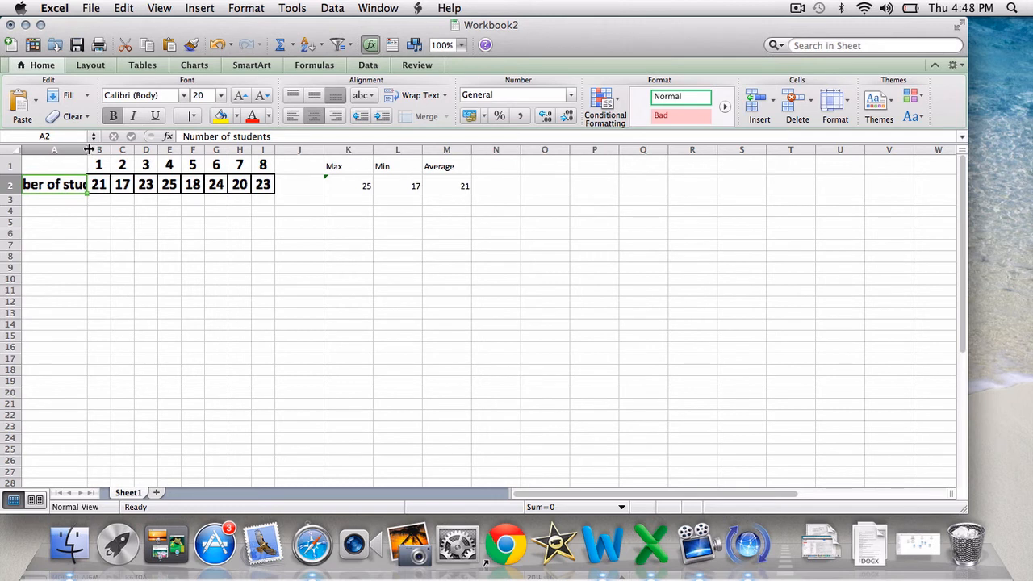
right_click(69, 185)
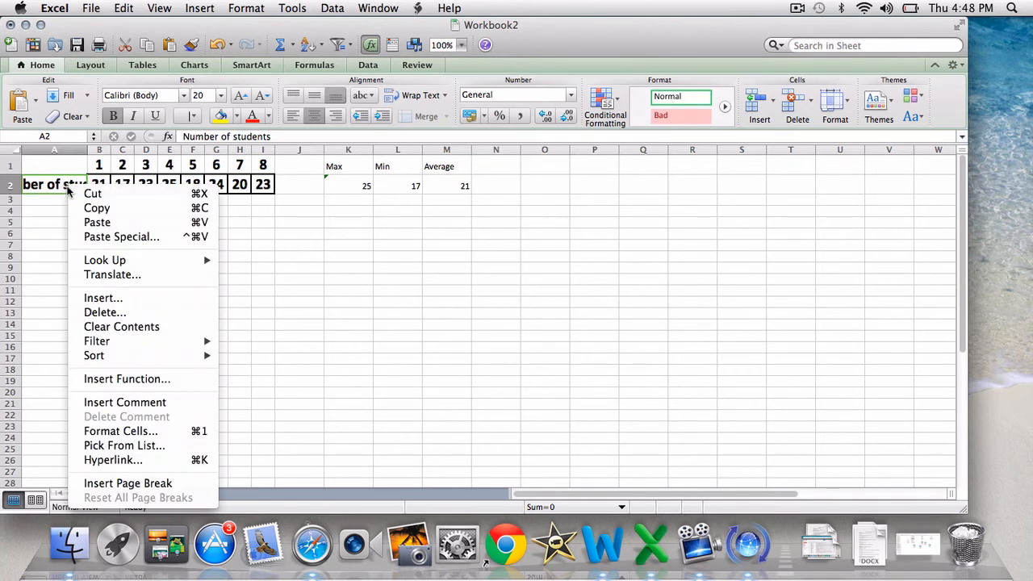
click(121, 431)
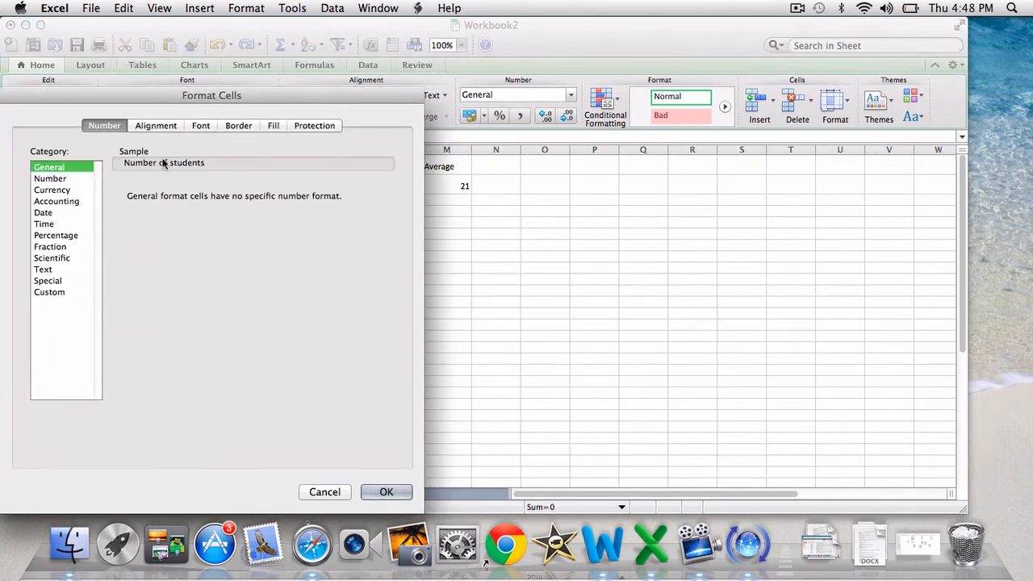
click(158, 128)
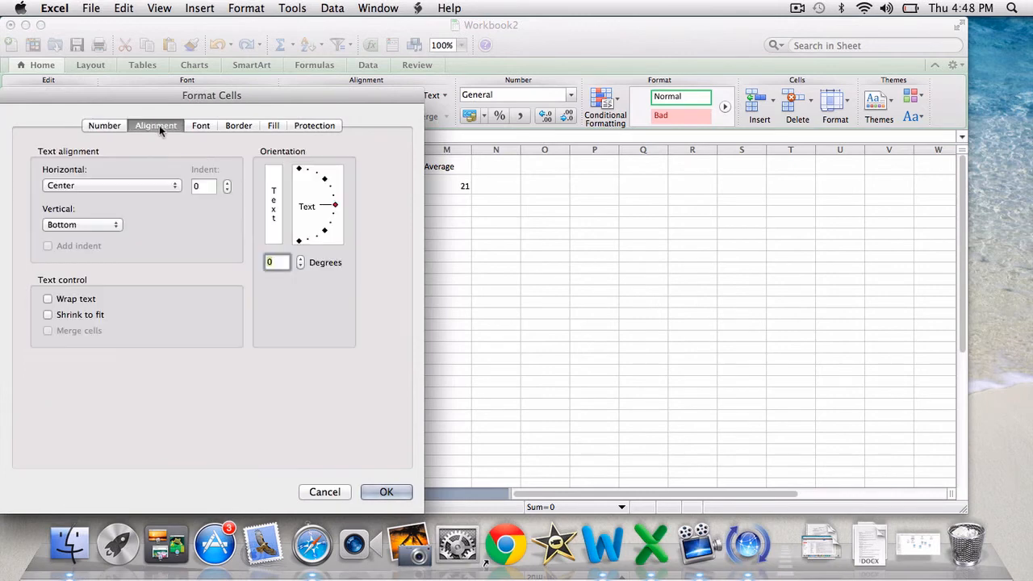
click(73, 300)
click(387, 492)
click(343, 306)
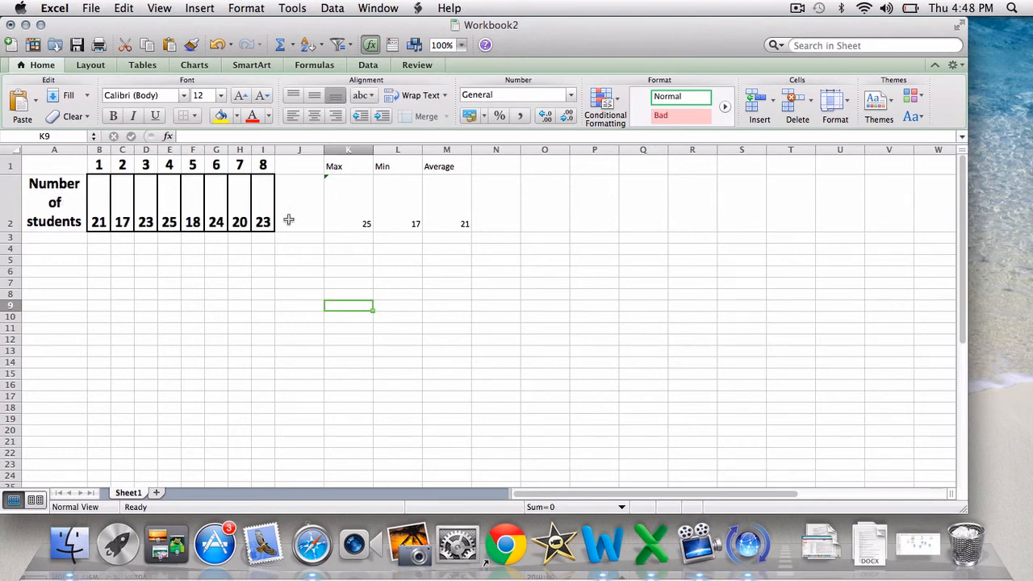
click(795, 7)
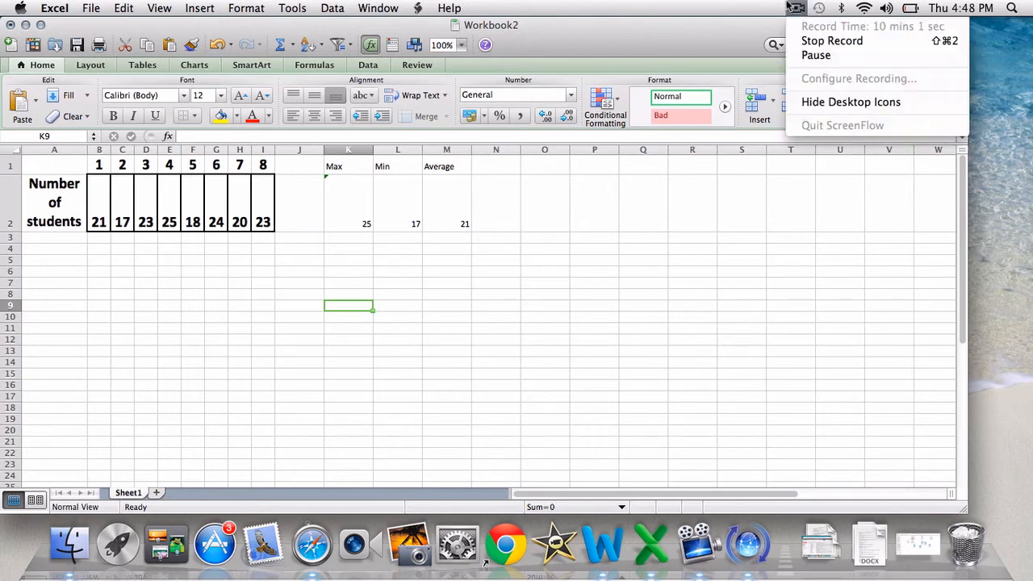
click(811, 55)
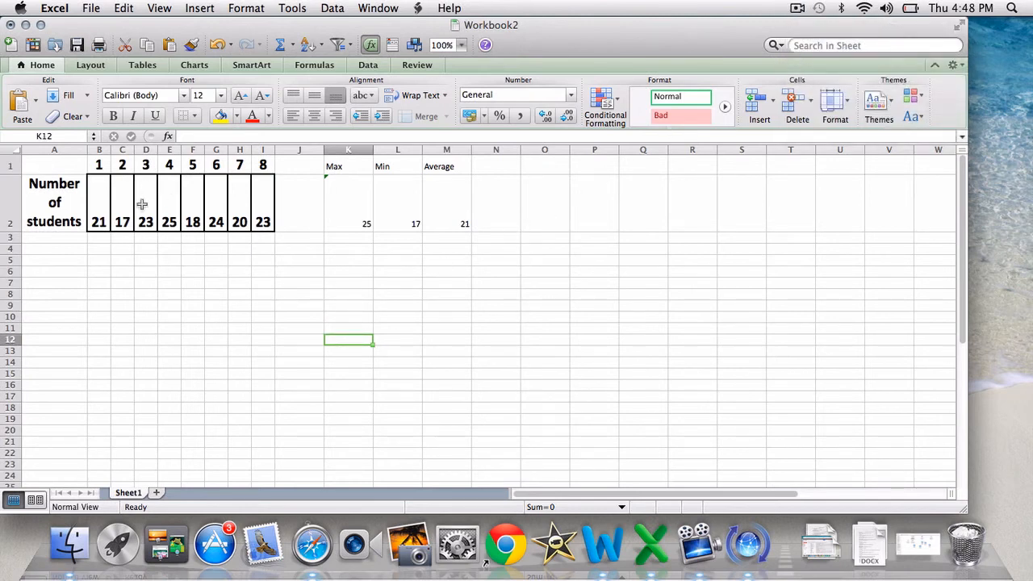
Insert a blank column before column C, between headings 1 and 2
click(126, 150)
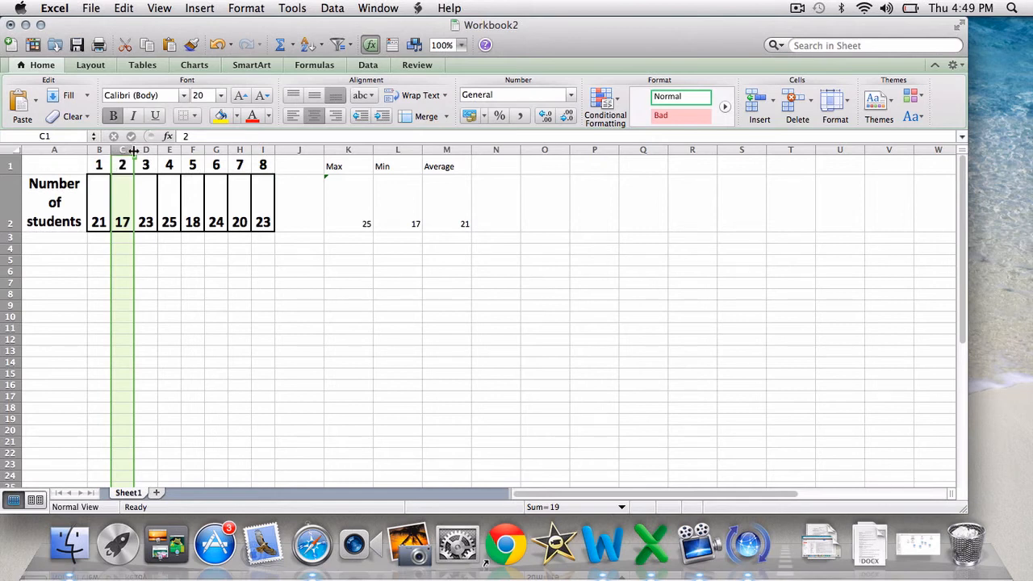
right_click(126, 151)
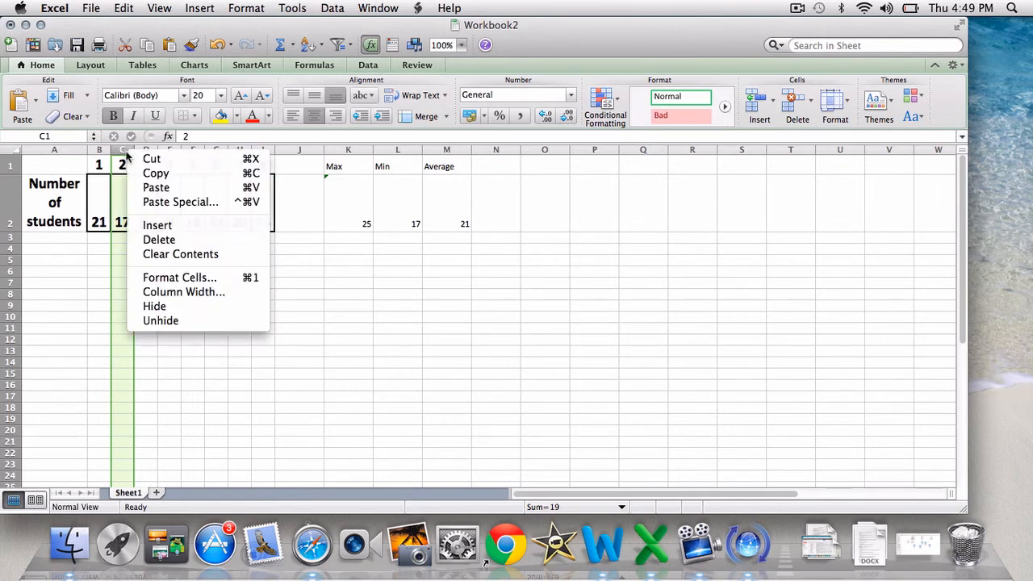
click(156, 226)
right_click(166, 258)
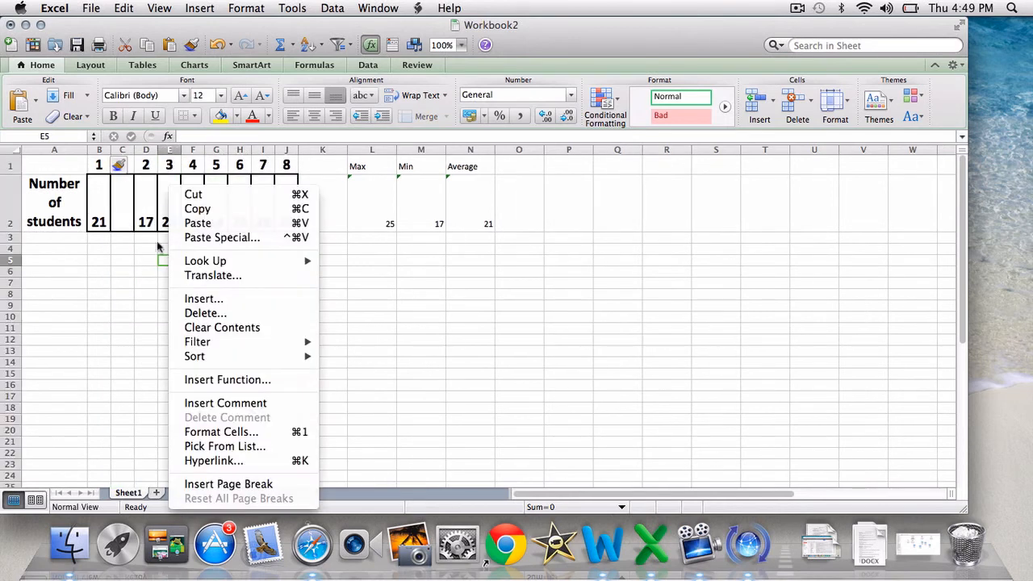
click(132, 215)
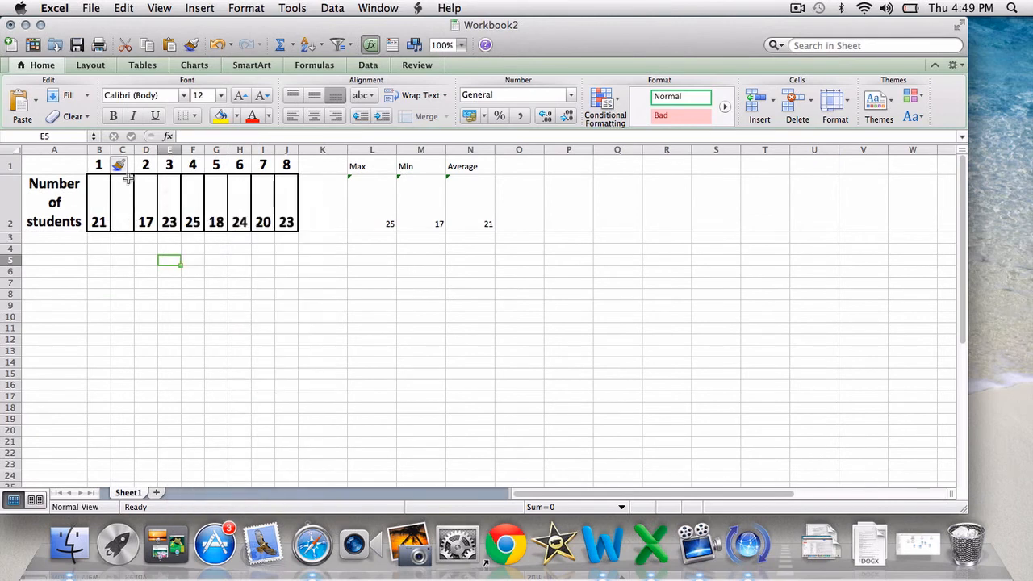
Fill the inserted column with heading 1 in cell C1 and a student count of 28 in cell C2
click(127, 171)
click(126, 170)
click(123, 223)
click(124, 261)
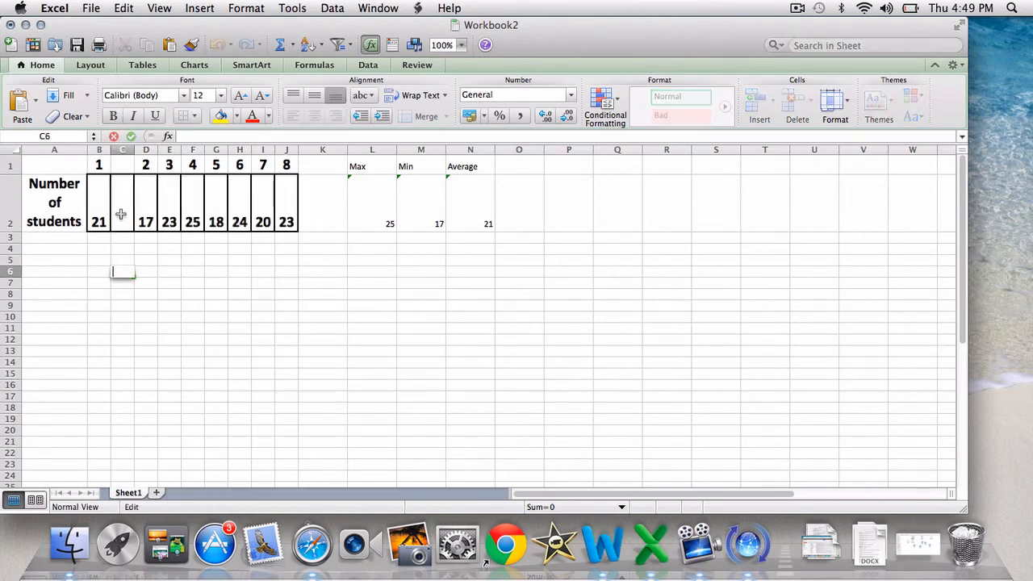
click(125, 166)
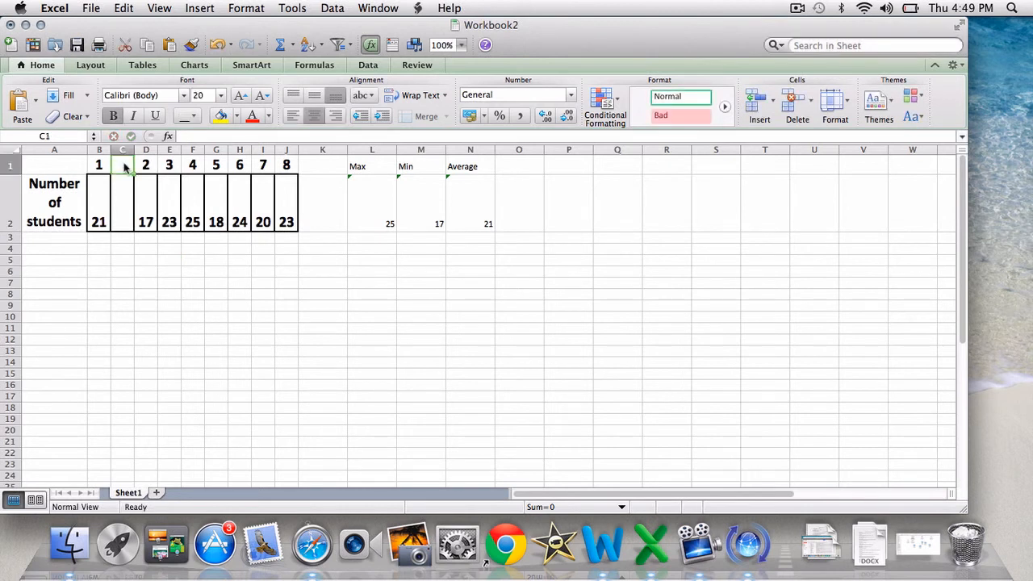
text(1)
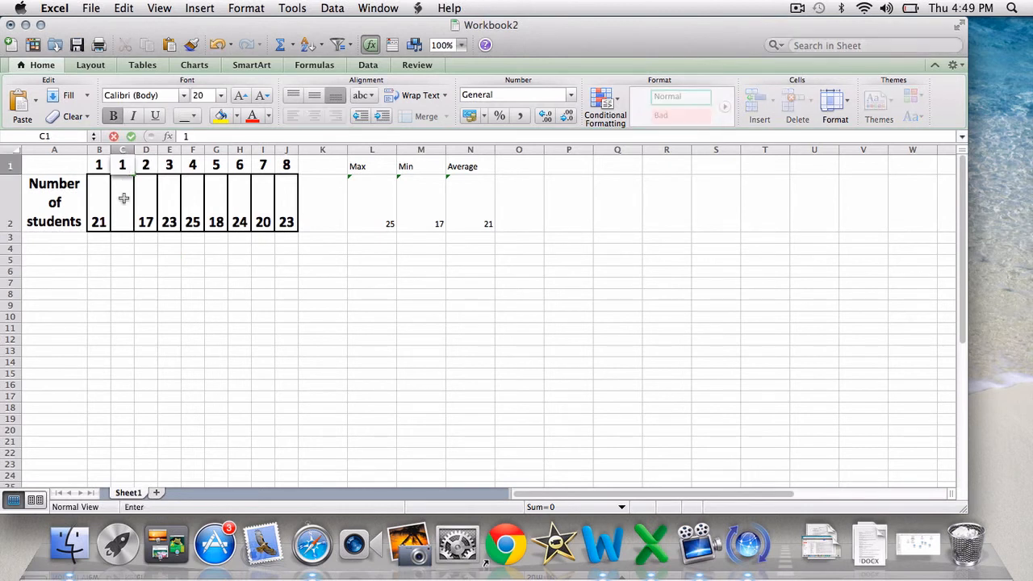
click(125, 204)
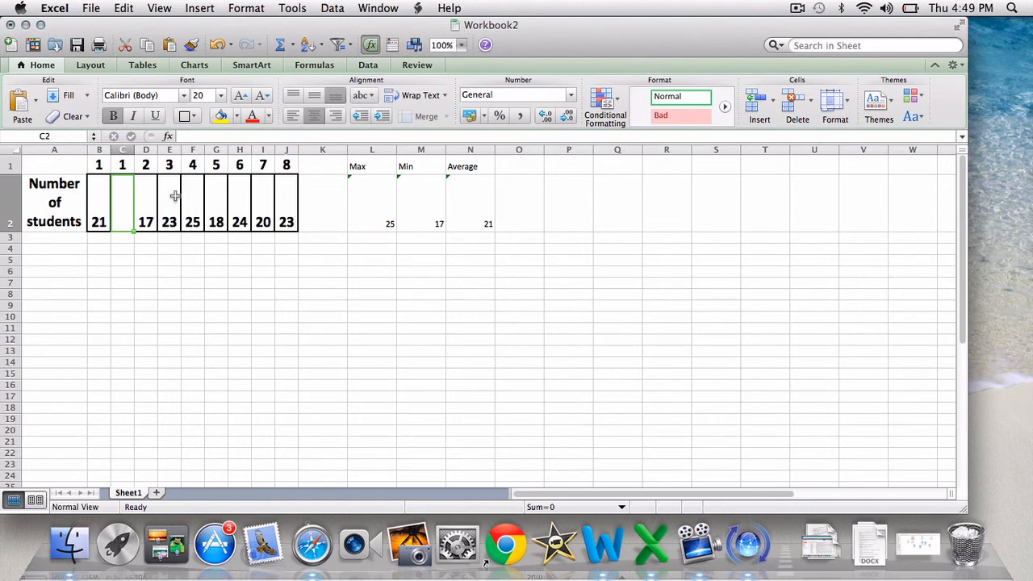
text(28)
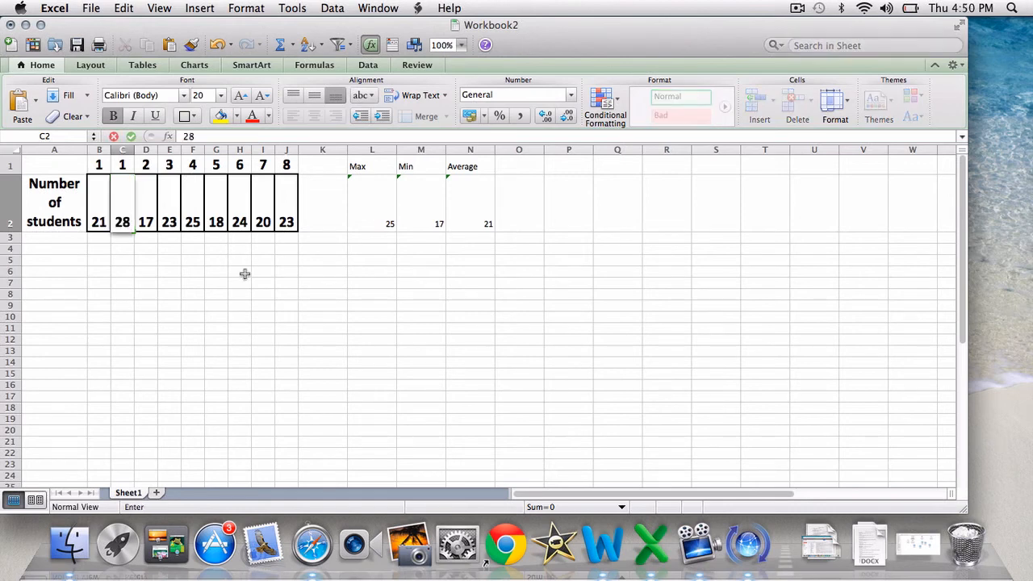
key(Return)
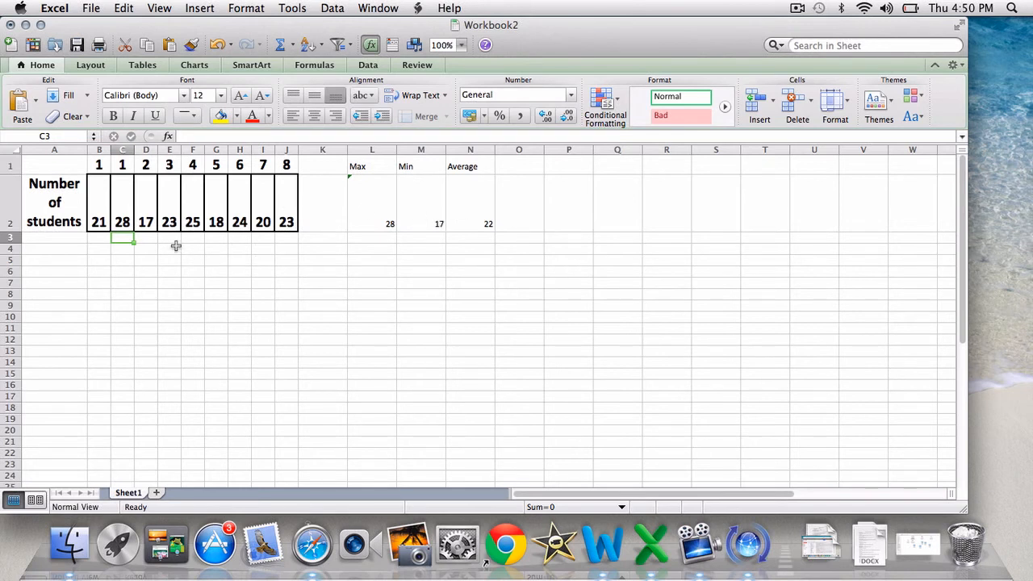
click(284, 226)
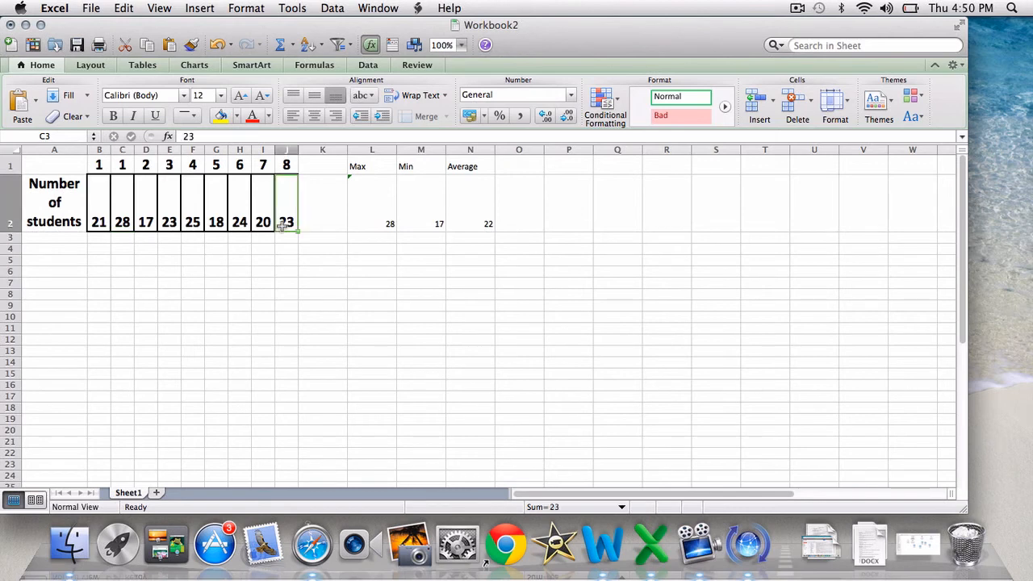
Insert a blank row between the headings in row 1 and the Number of students row
click(387, 215)
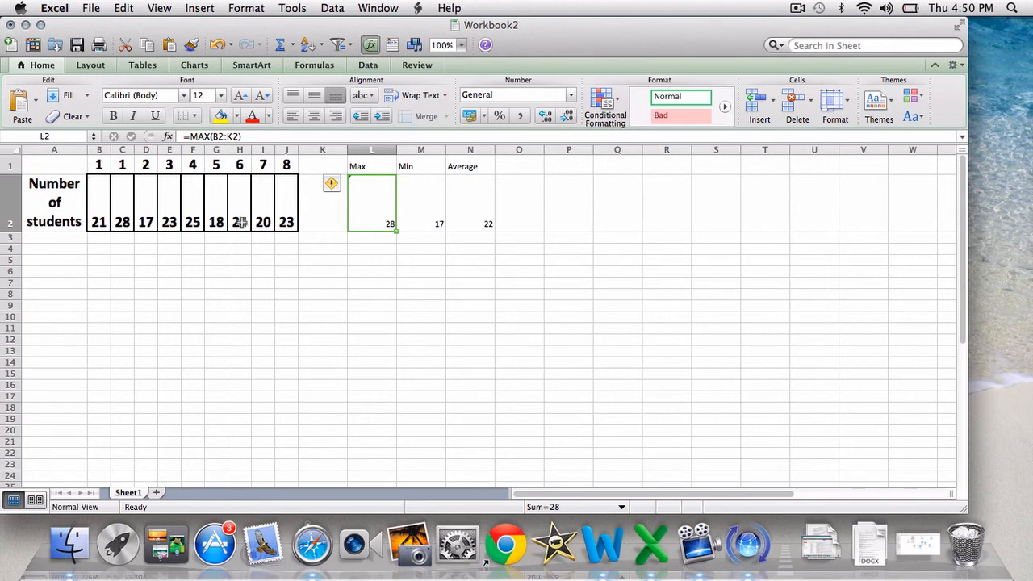
click(18, 210)
right_click(21, 214)
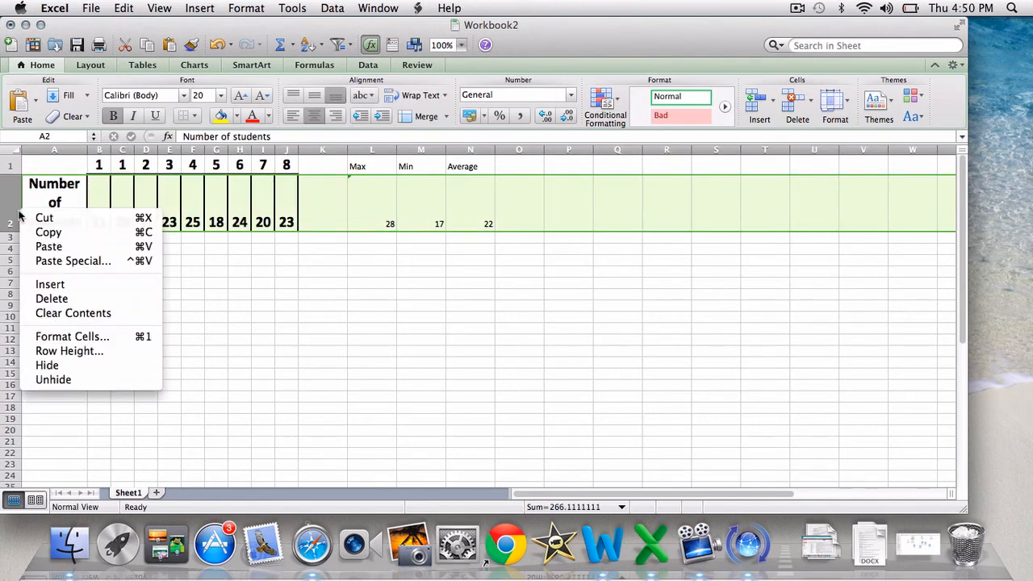
click(46, 285)
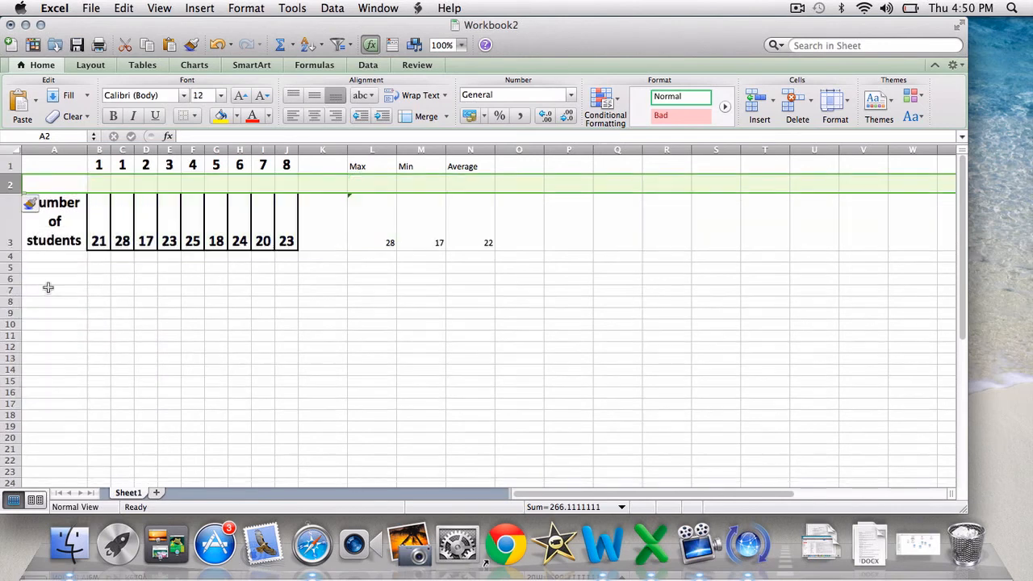
click(125, 182)
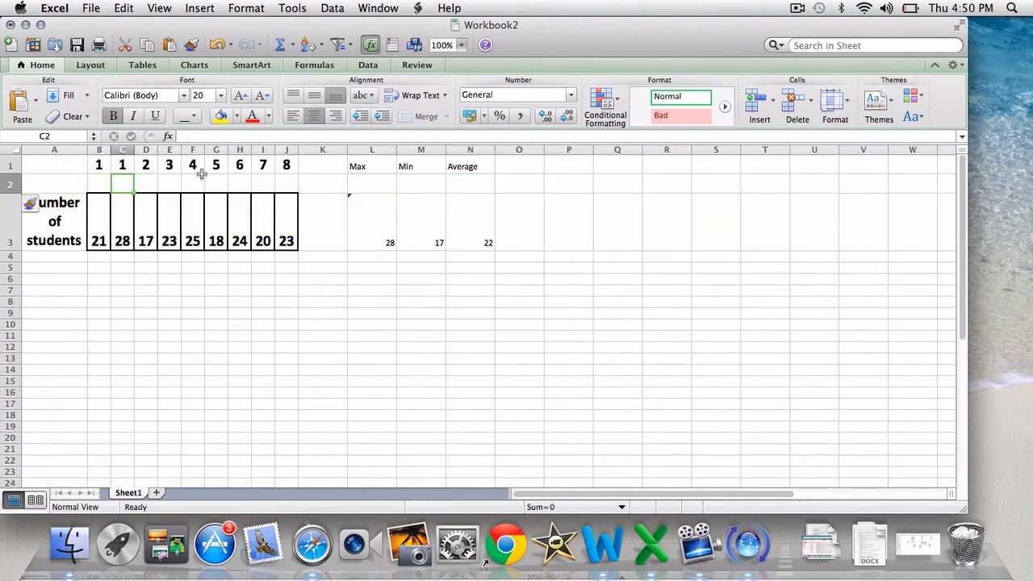
click(178, 187)
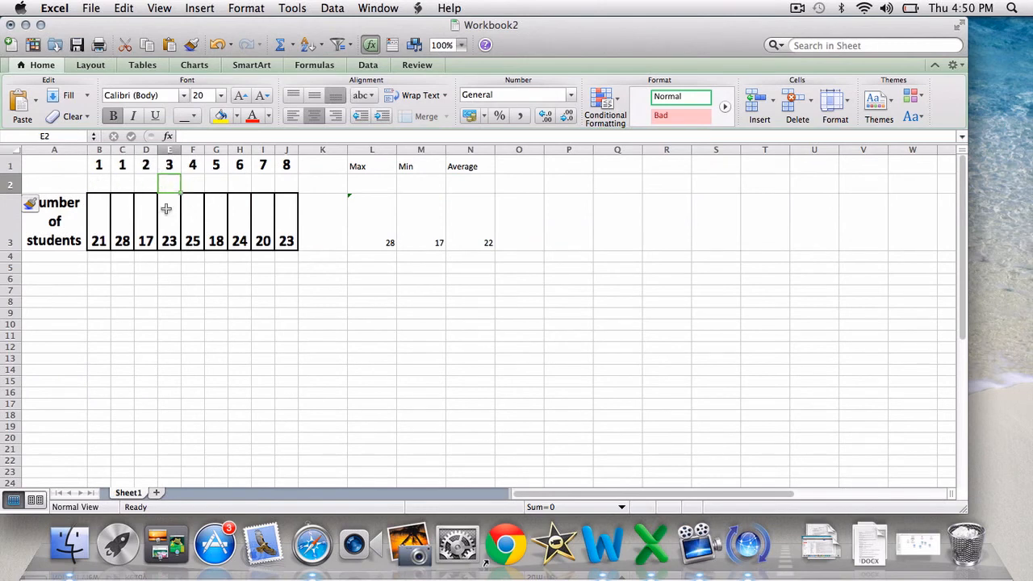
click(798, 8)
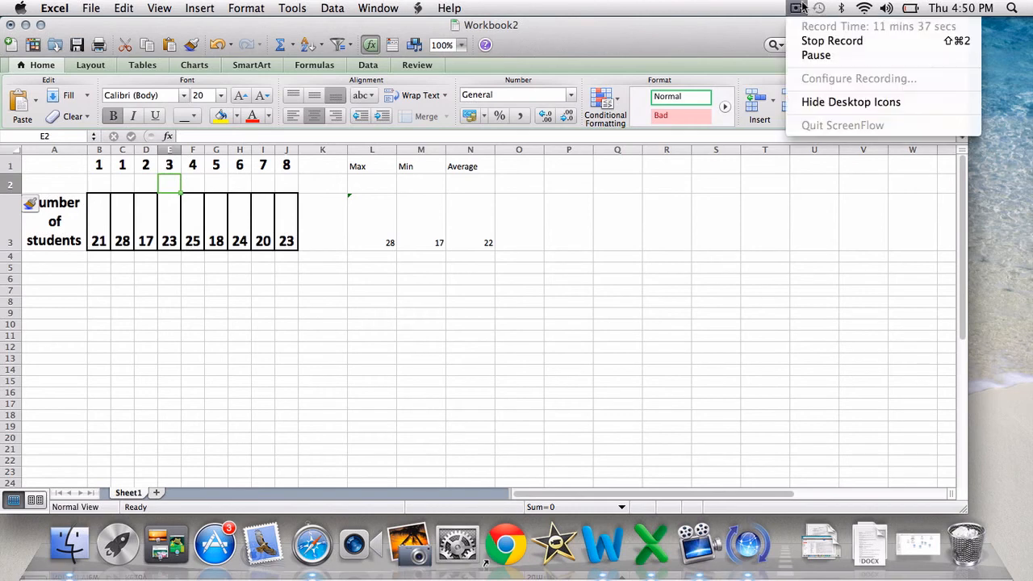
click(811, 55)
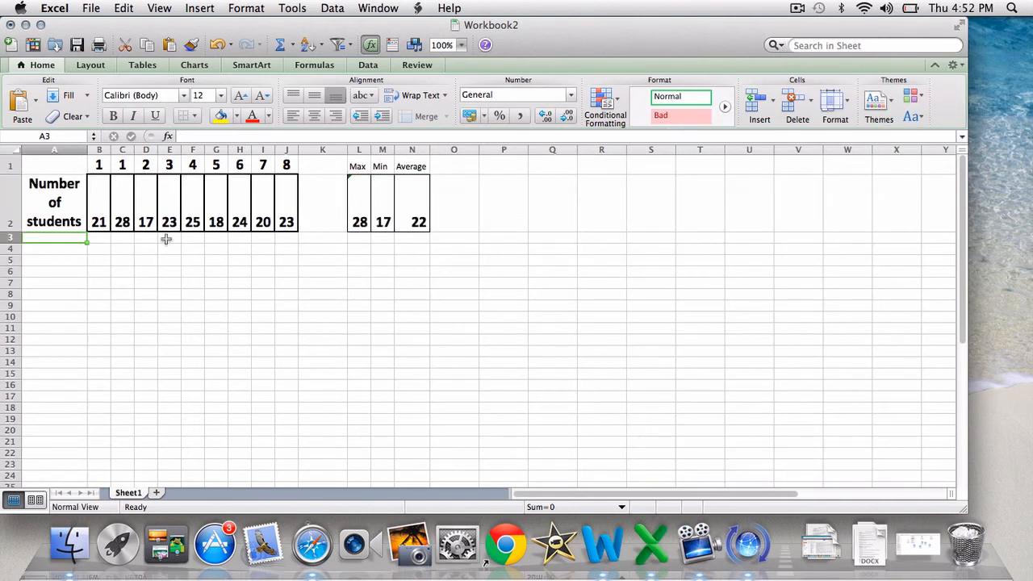
click(97, 249)
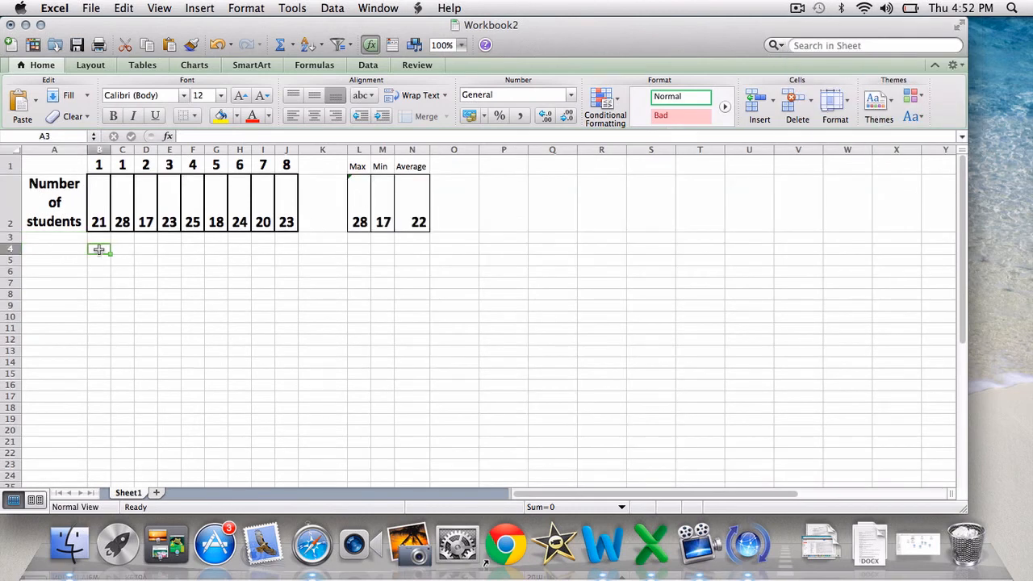
Enter the date 11/15/2012 in cell A3, below the Number of students label
click(48, 236)
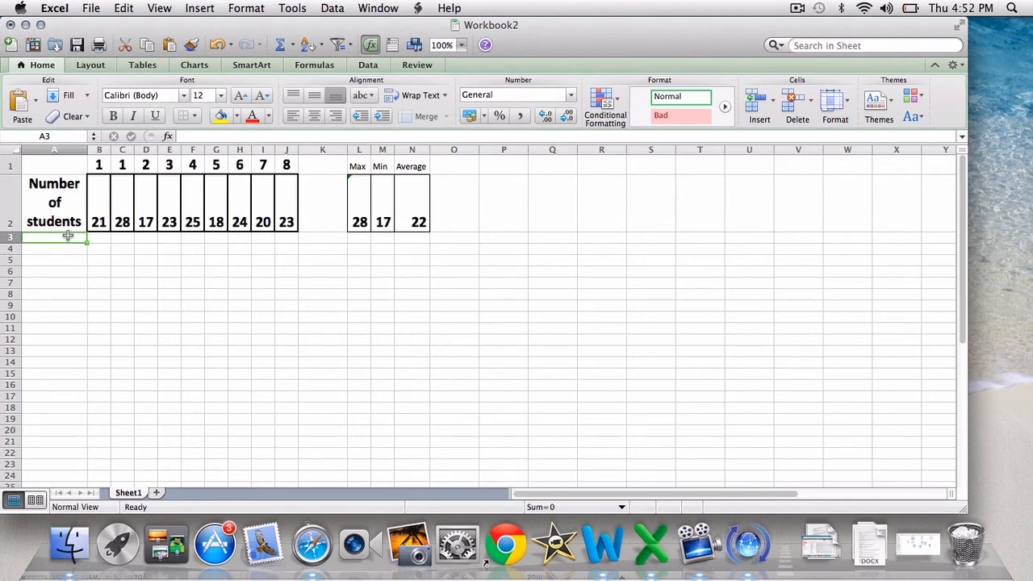
text(11/15/2012)
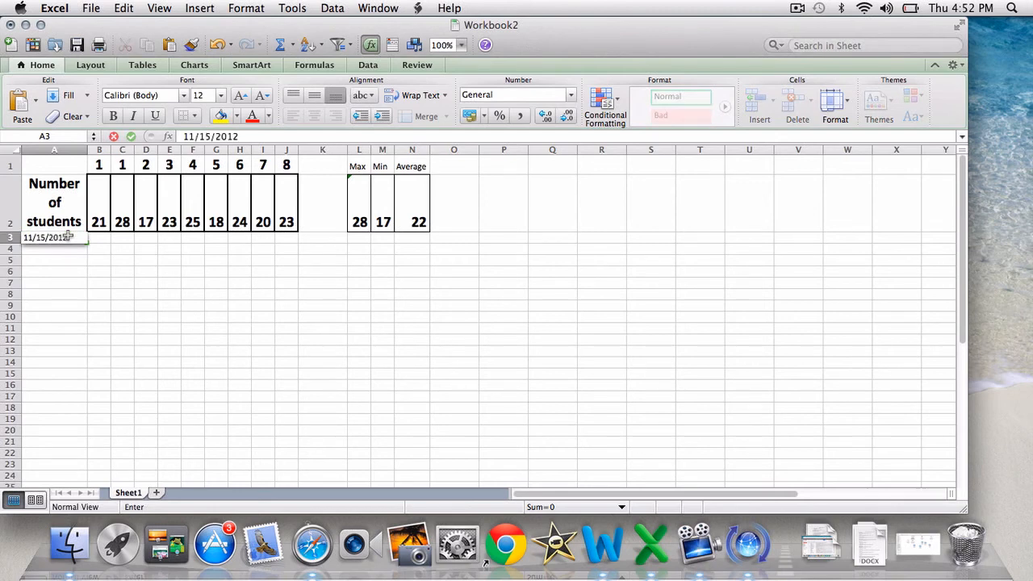
click(103, 249)
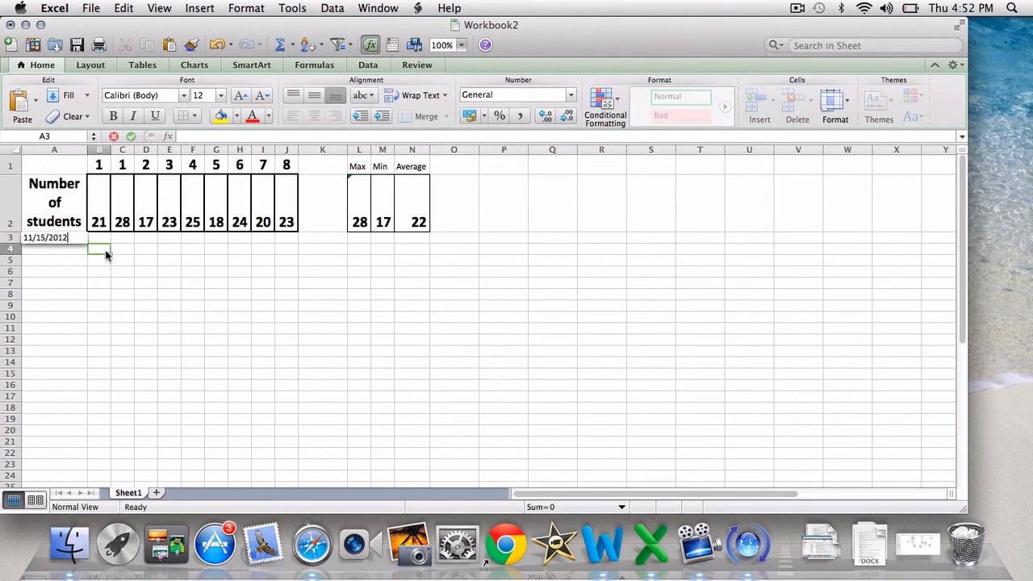
Make the date in A3 bold and enlarge its font to size 18
click(66, 237)
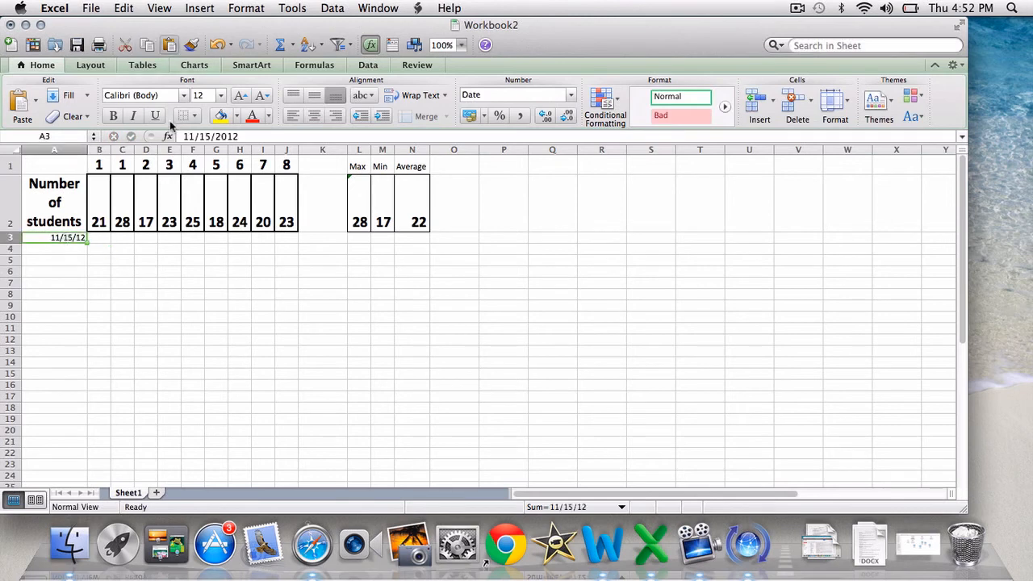
click(115, 116)
click(239, 96)
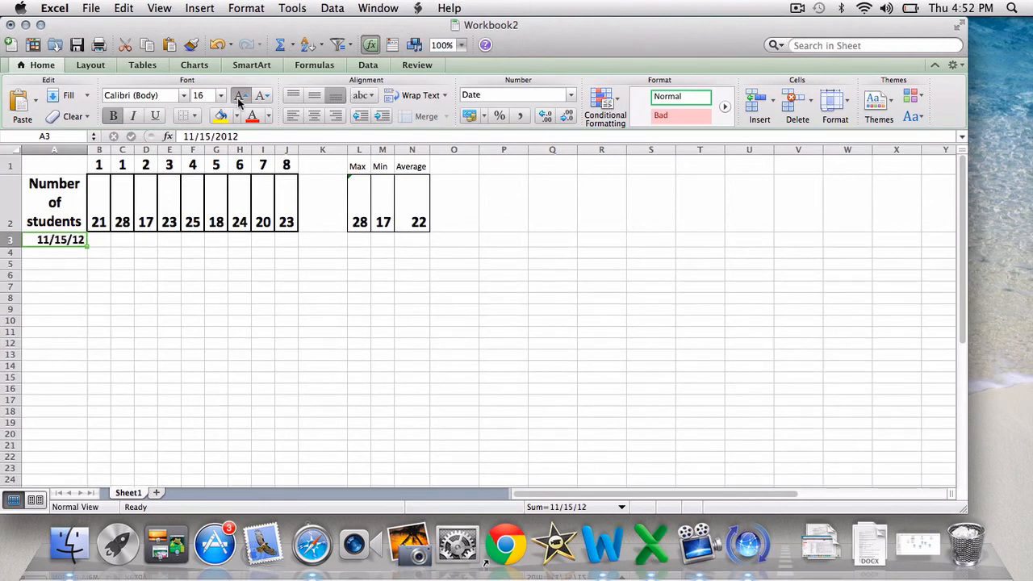
click(240, 96)
click(145, 288)
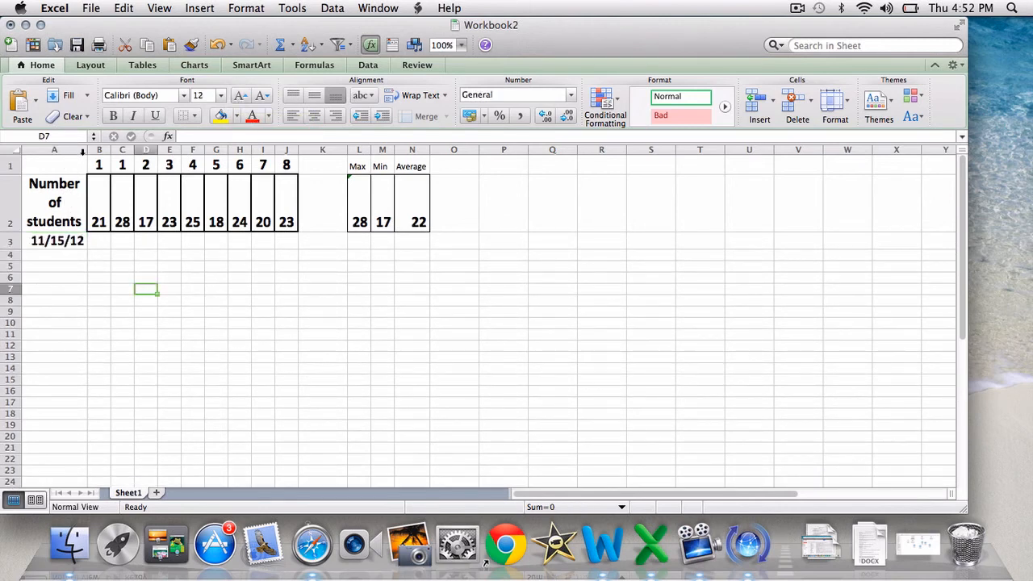
Try column A at widths too narrow for its date, each time auto-fitting it back to its contents
drag(85, 151, 55, 151)
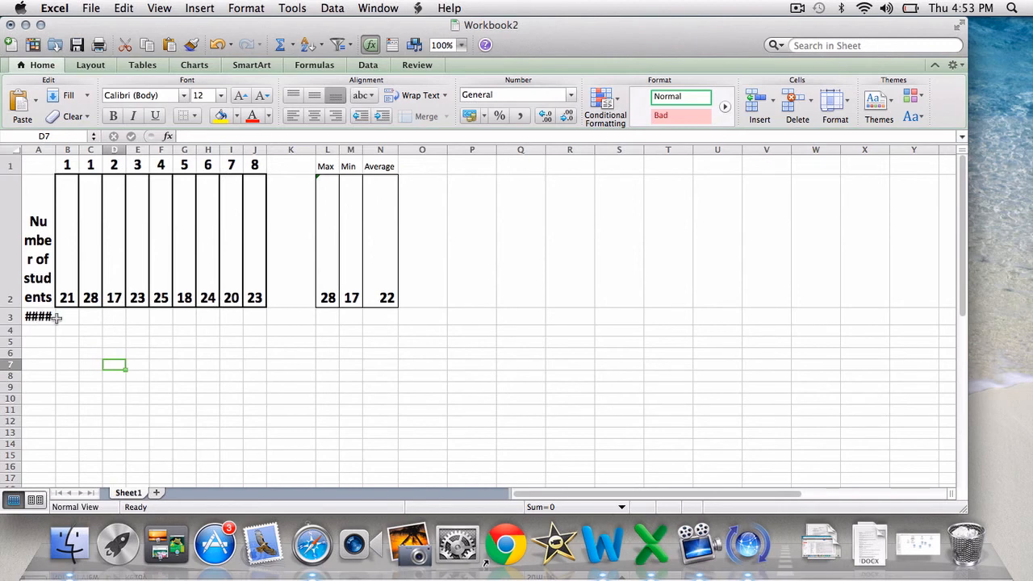
double_click(55, 149)
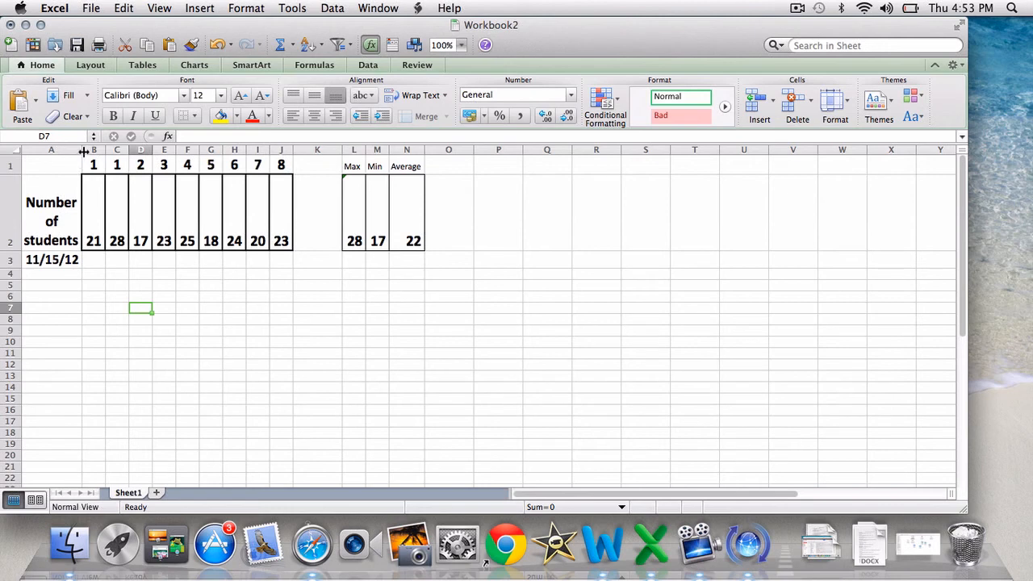
mouse_move(82, 152)
mouse_down()
mouse_move(50, 154)
mouse_move(93, 164)
mouse_move(74, 164)
mouse_up()
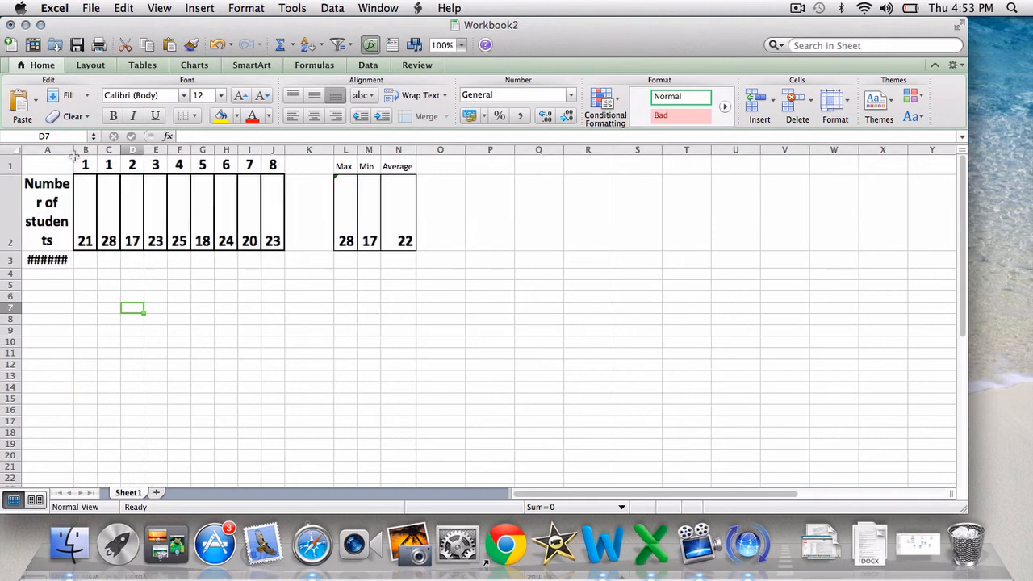
double_click(73, 150)
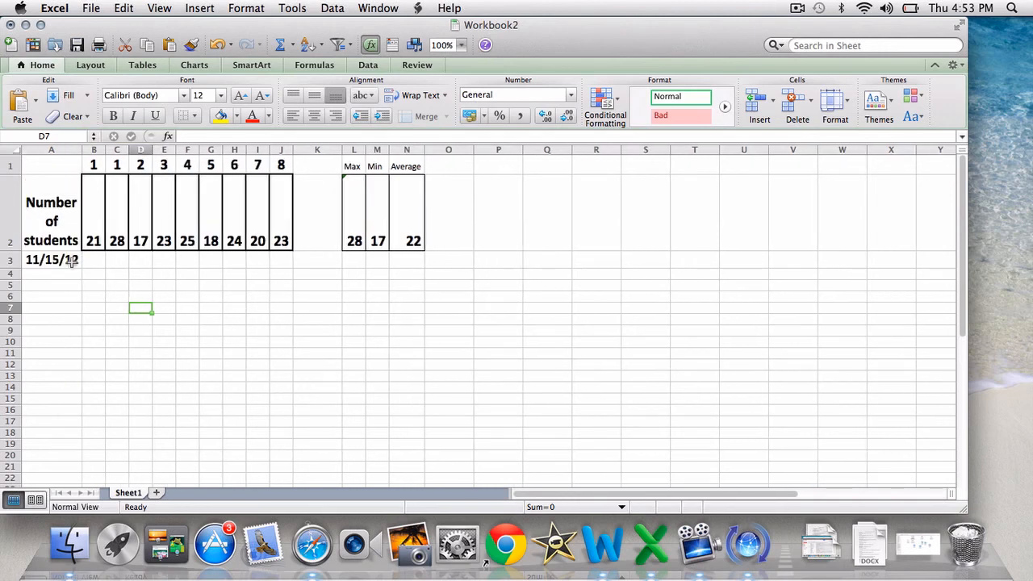
Format the date cell A3 as Currency with two decimal places and no currency symbol
click(69, 276)
click(70, 262)
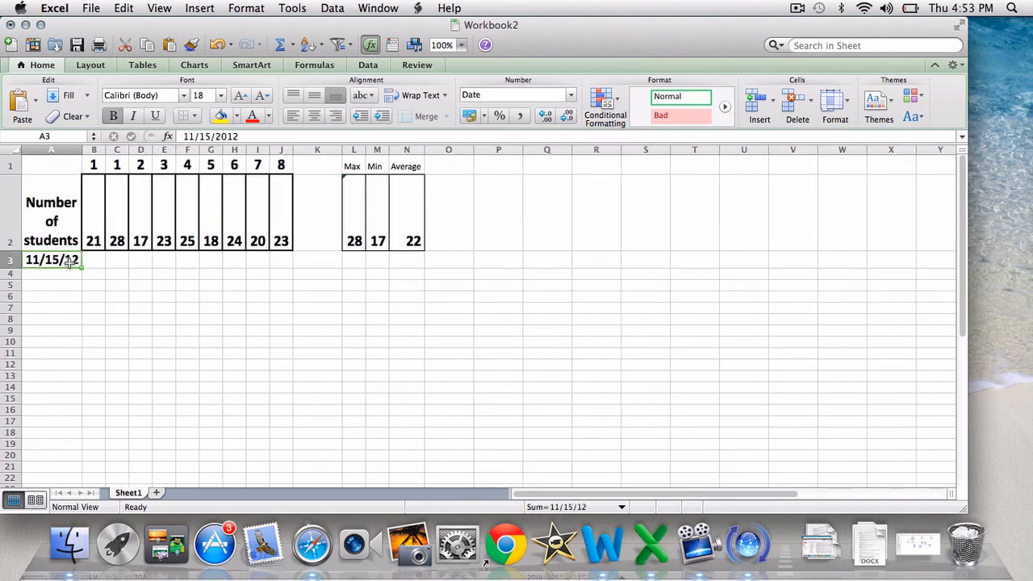
right_click(70, 262)
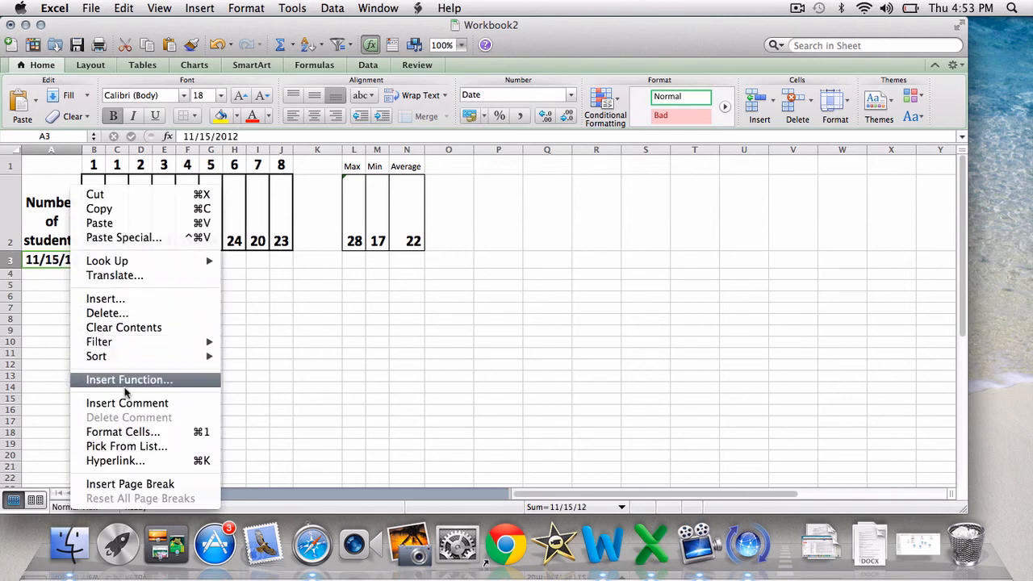
click(125, 434)
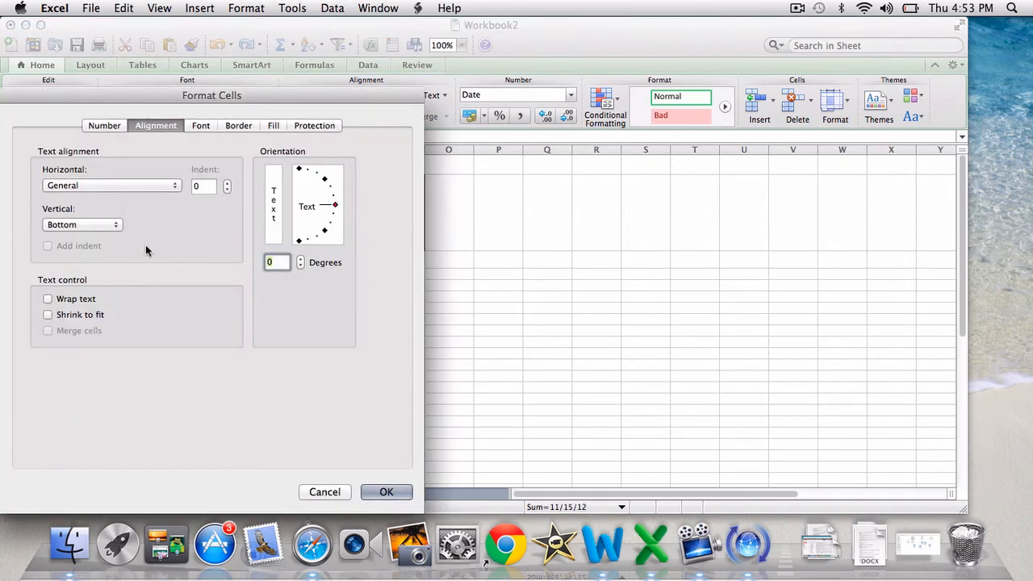
click(105, 126)
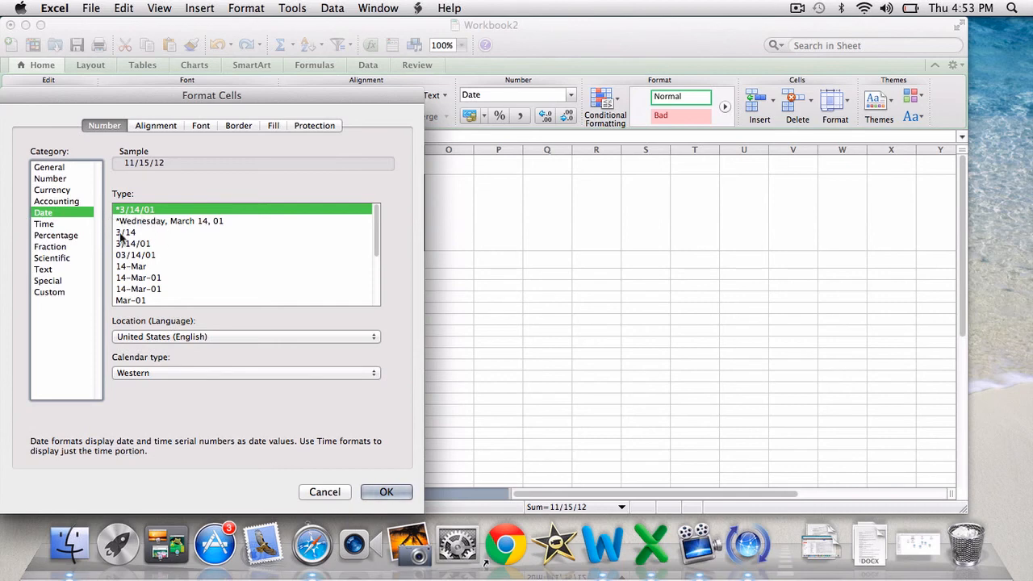
click(68, 191)
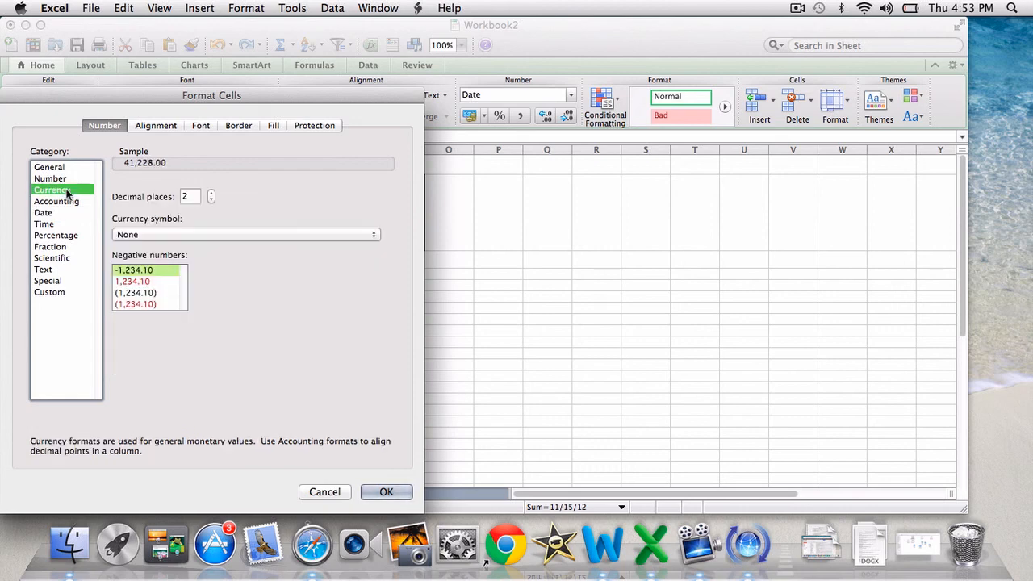
click(386, 492)
click(261, 391)
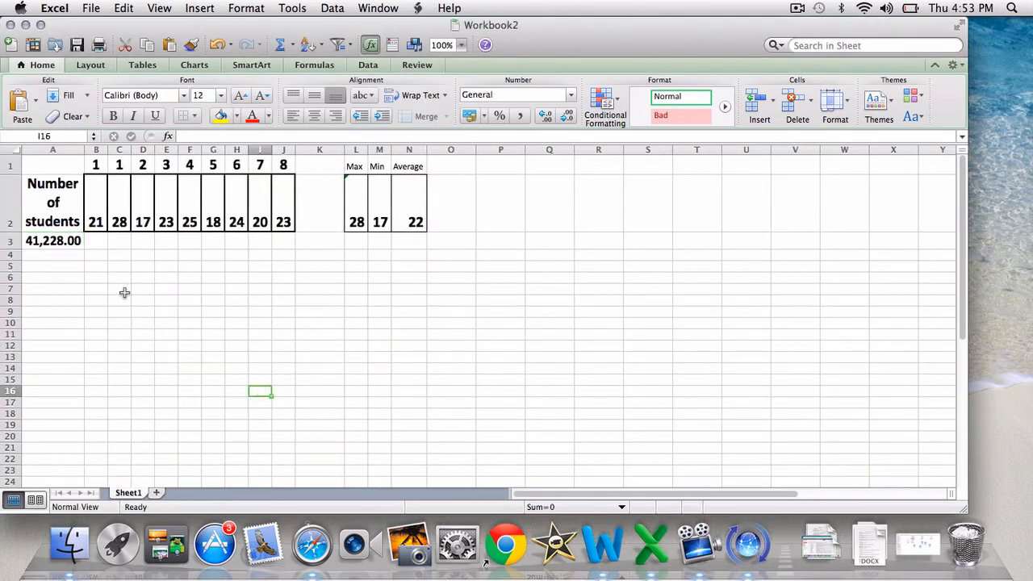
Set the number format of cell A3 to Date with the *3/14/01 type
click(74, 244)
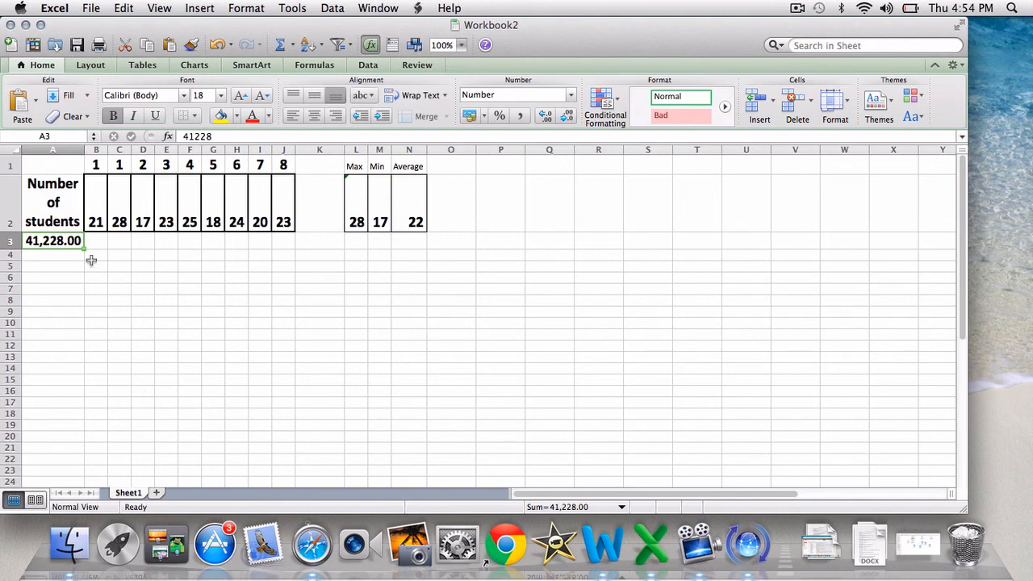
right_click(57, 241)
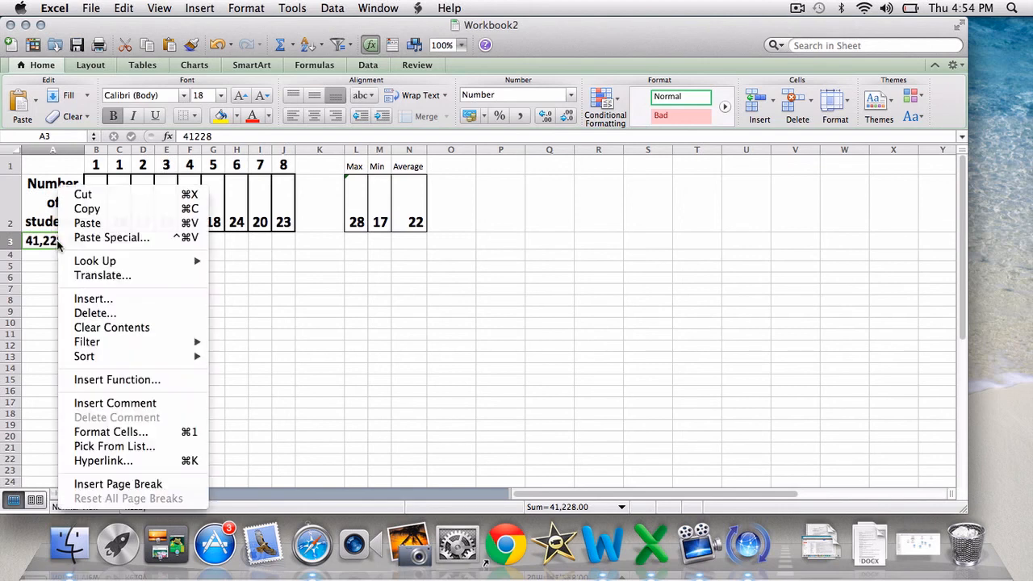
click(111, 433)
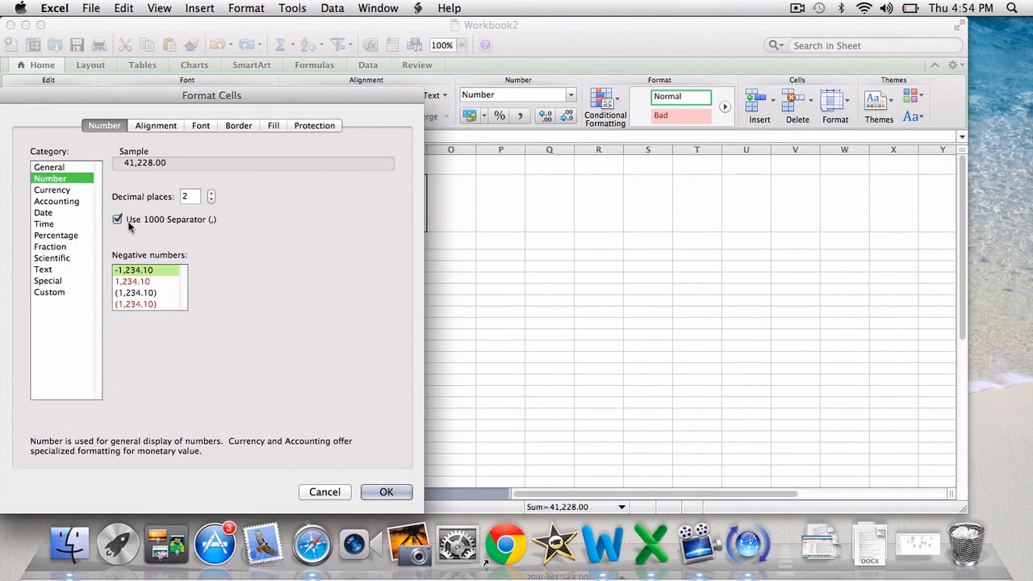
click(78, 192)
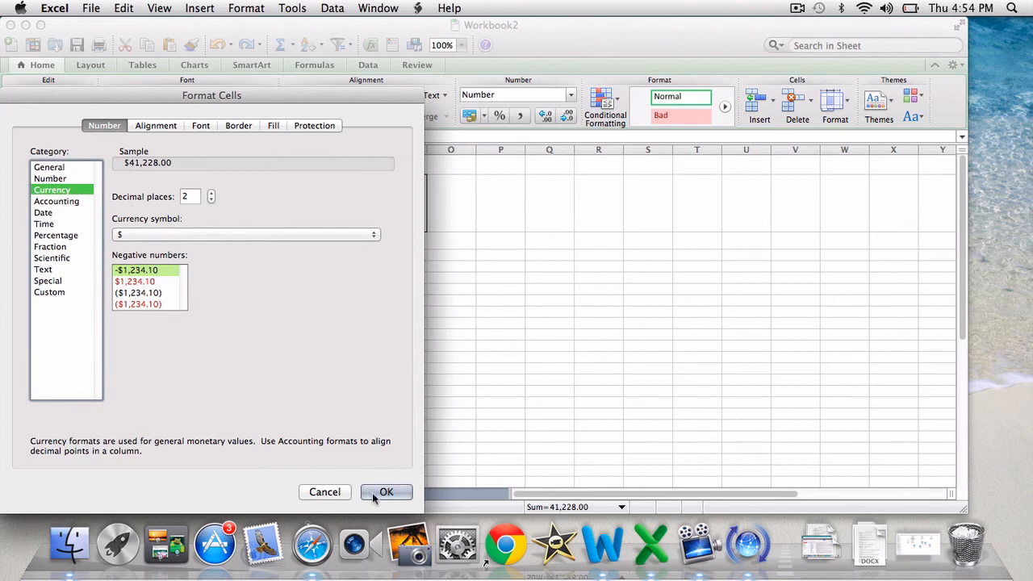
click(58, 214)
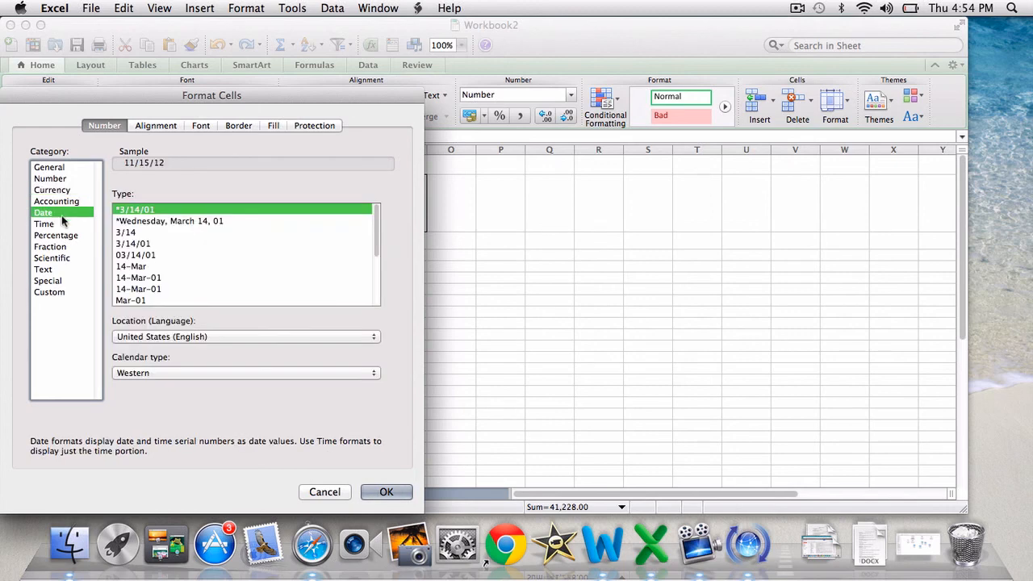
click(371, 491)
click(145, 333)
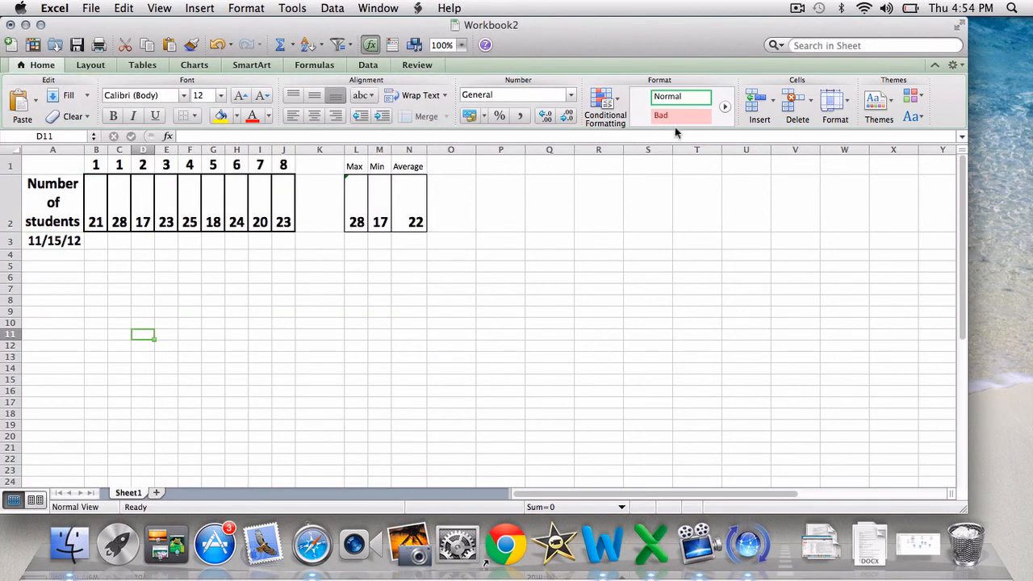
click(797, 8)
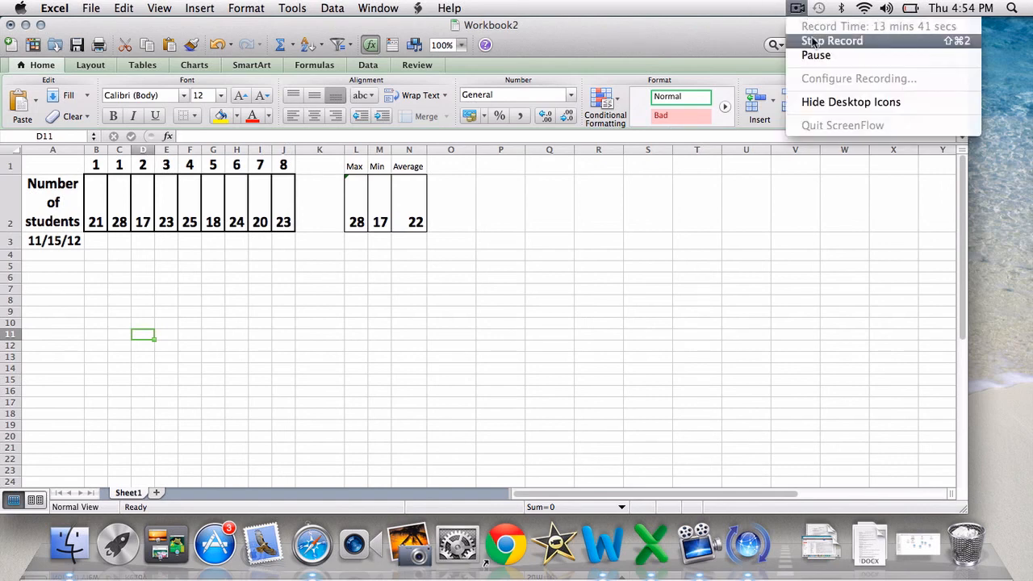